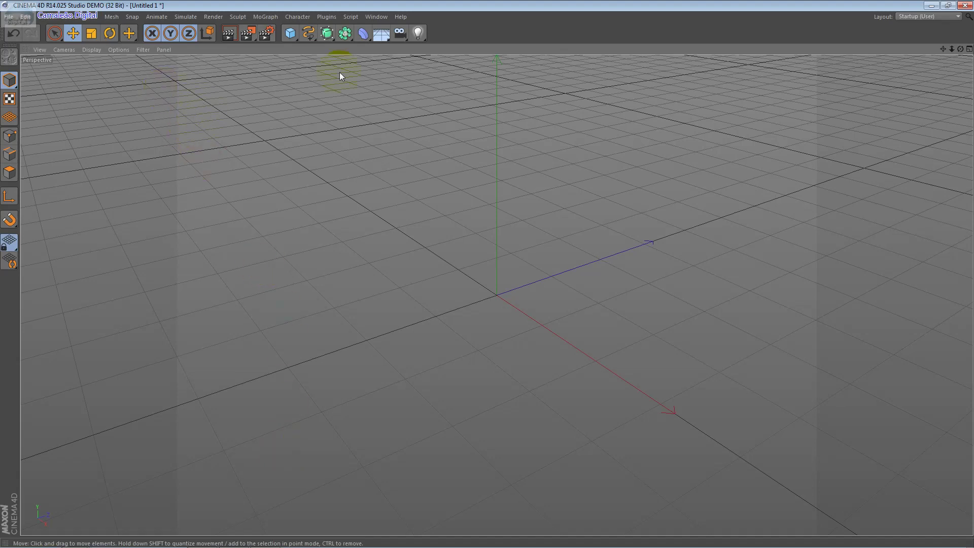
Step: Add a cube at the scene centre and bring up the Create menu's light options
left_click(290, 33)
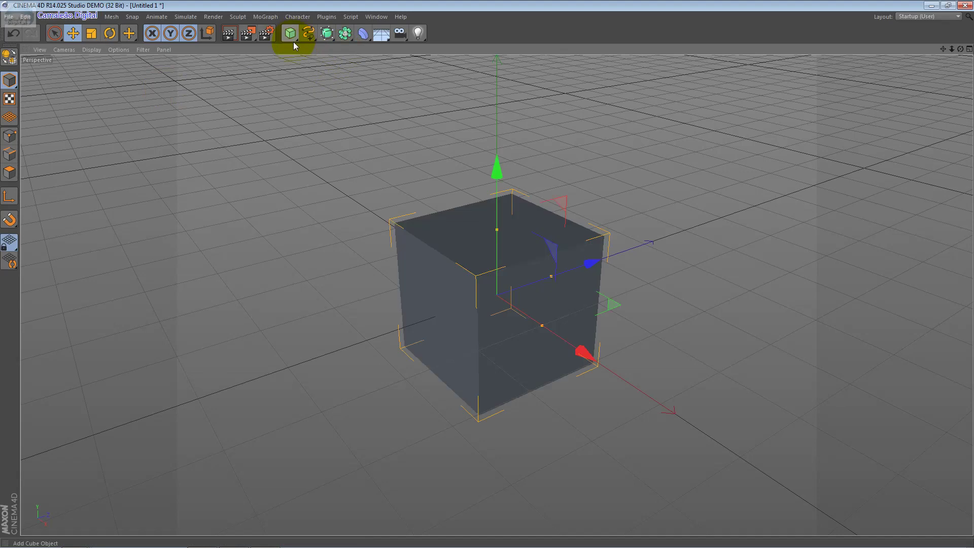
left_click(60, 18)
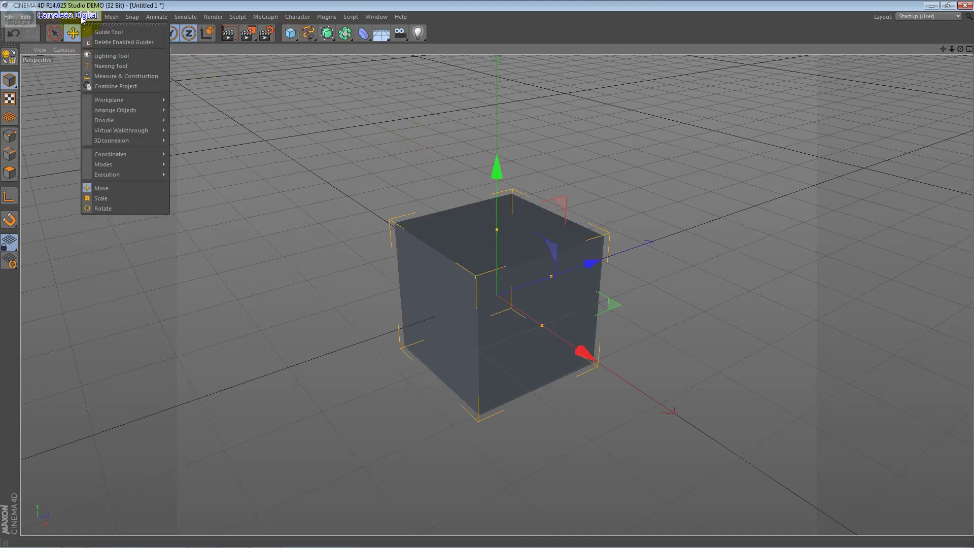
mouse_move(47, 123)
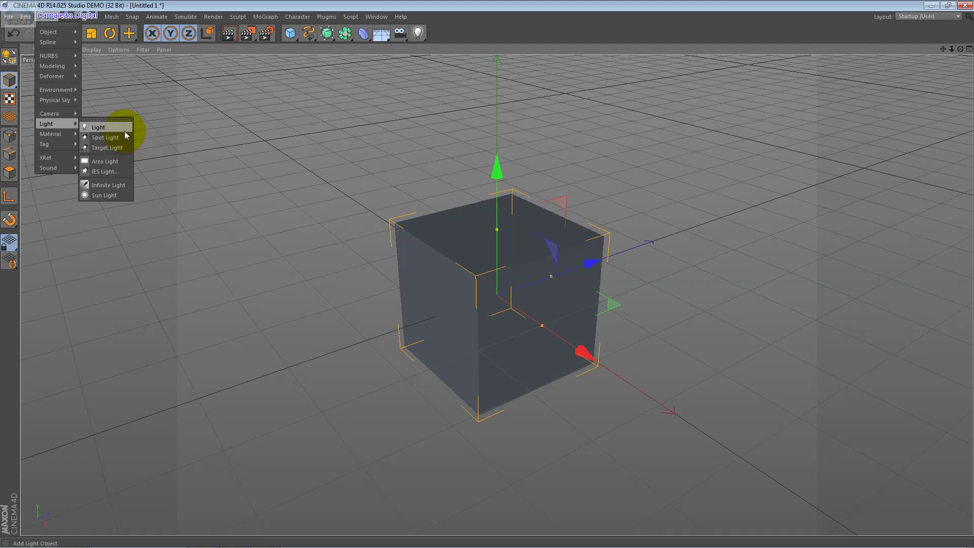
Step: Add a light, raise it about 213 cm above the cube, and open its attributes
left_click(126, 135)
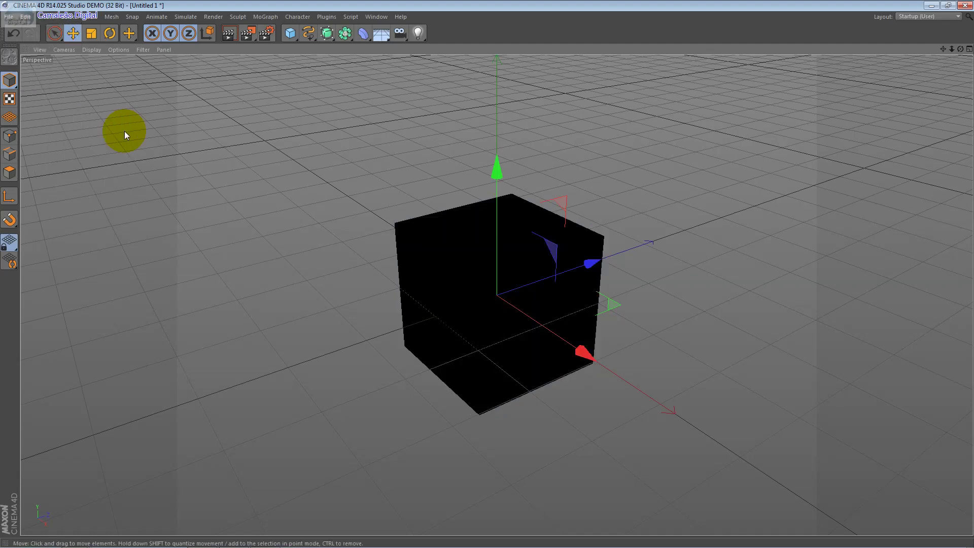
left_click_drag(495, 177, 496, 40)
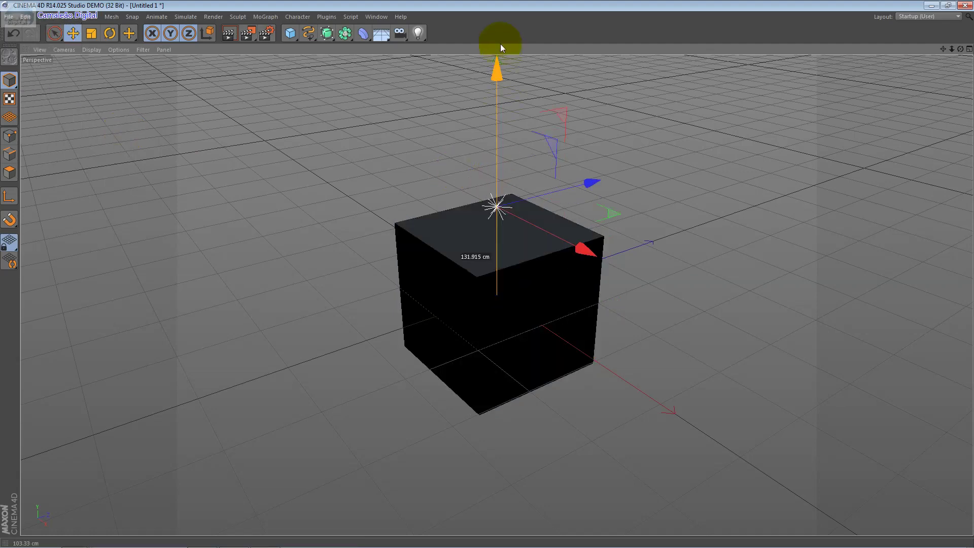
left_click_drag(497, 159, 496, 146)
left_click_drag(504, 195, 505, 194)
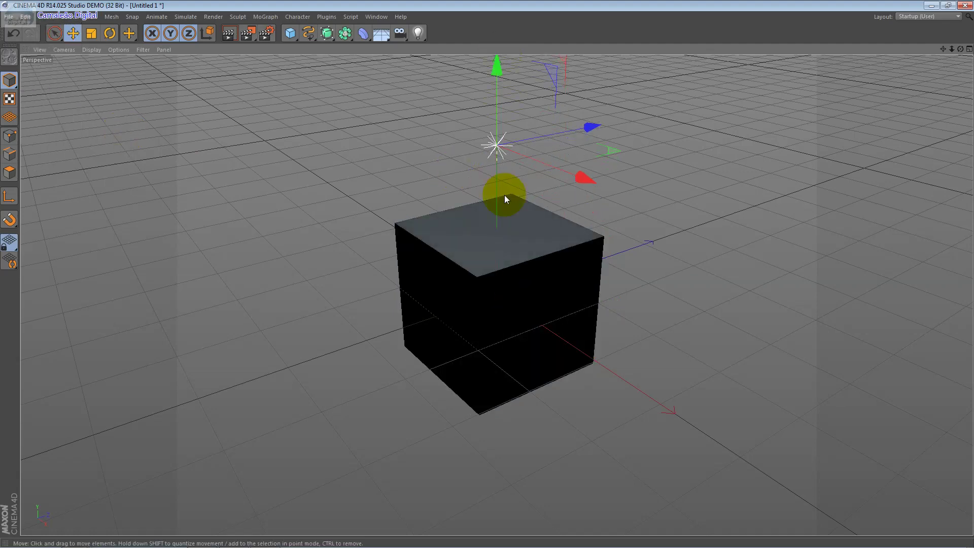
double_click(501, 151)
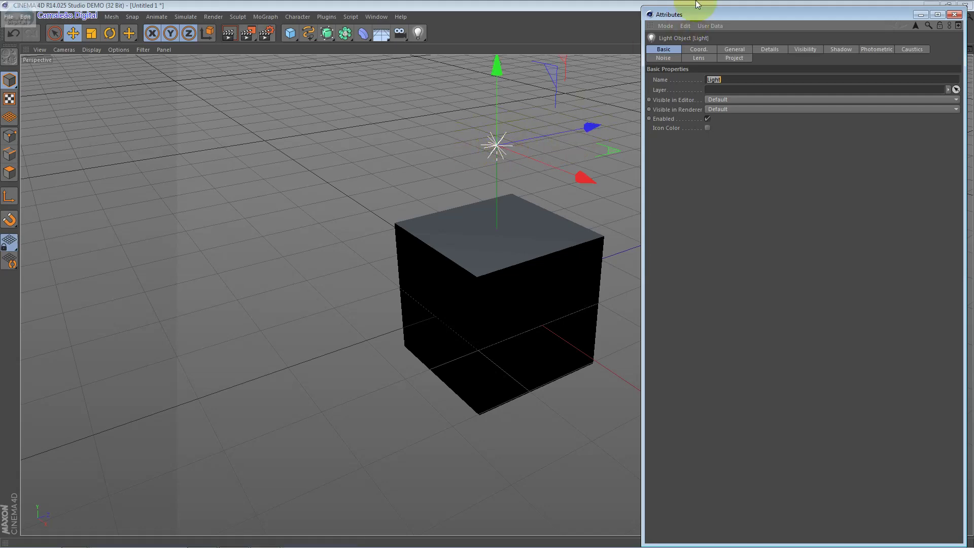
Step: Shrink the light's Attributes window into the lower right and review its Coord. and General tabs
left_click_drag(696, 4, 689, 98)
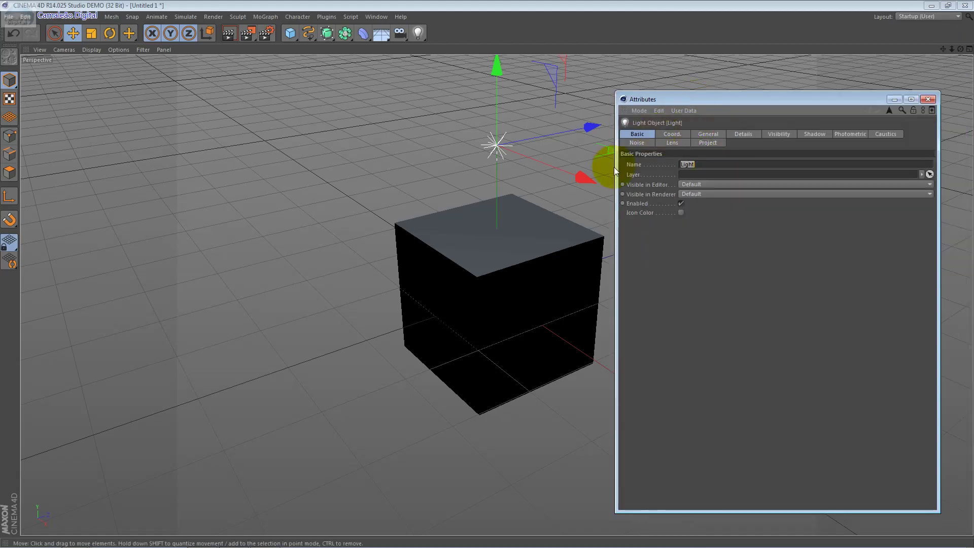
left_click_drag(615, 167, 659, 168)
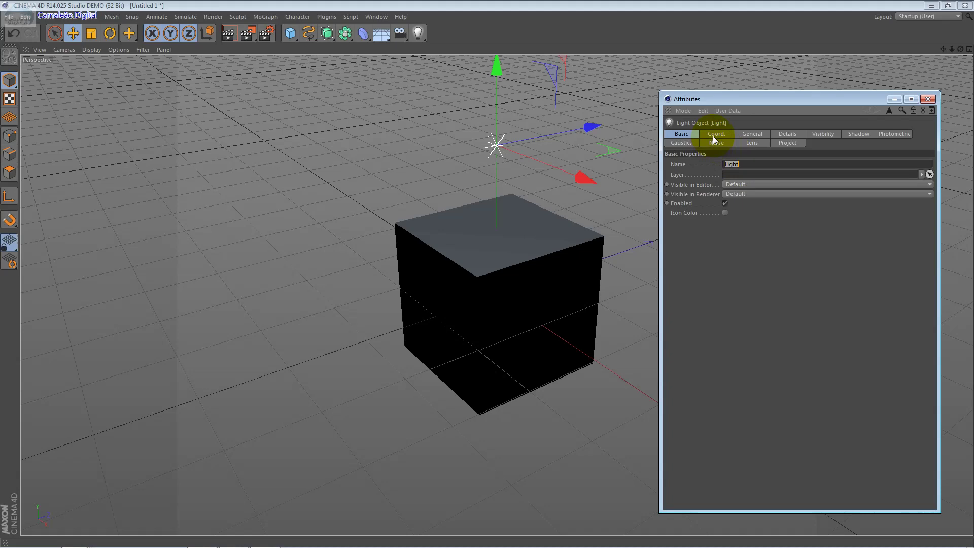
left_click(713, 136)
left_click(744, 136)
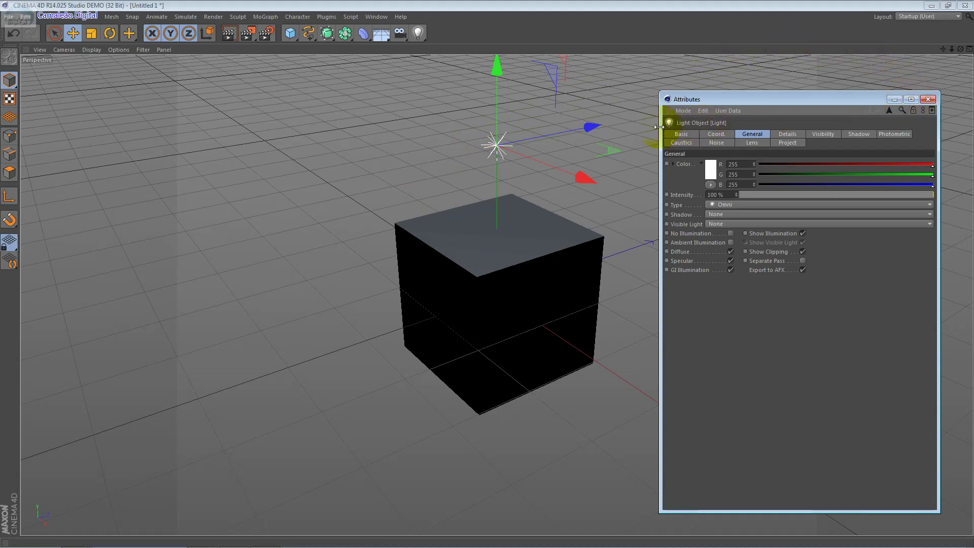
left_click_drag(659, 136, 778, 136)
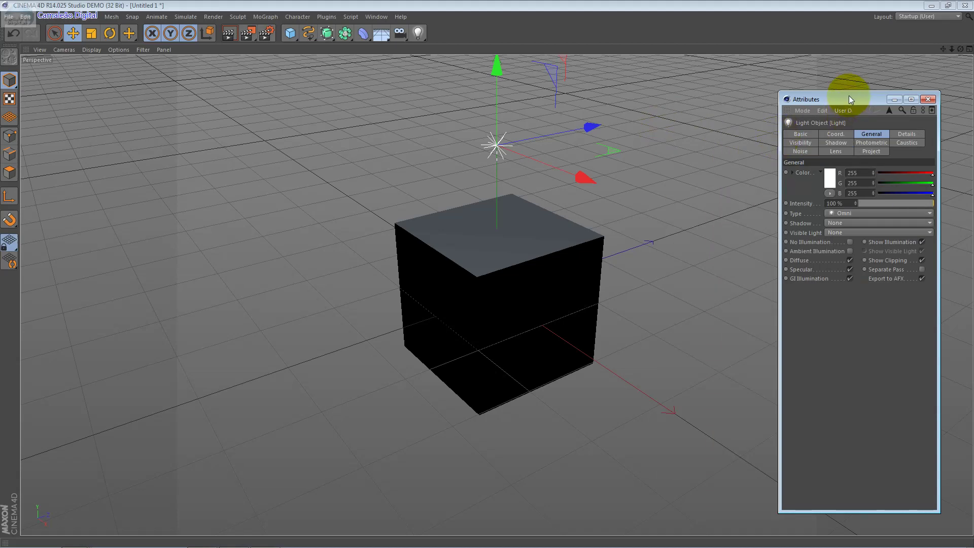
left_click_drag(849, 94, 838, 312)
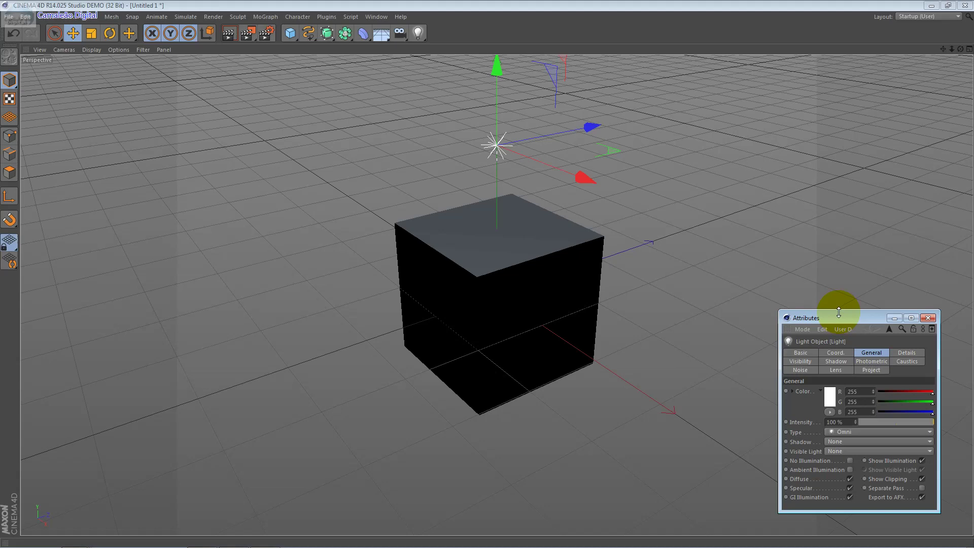
left_click(53, 17)
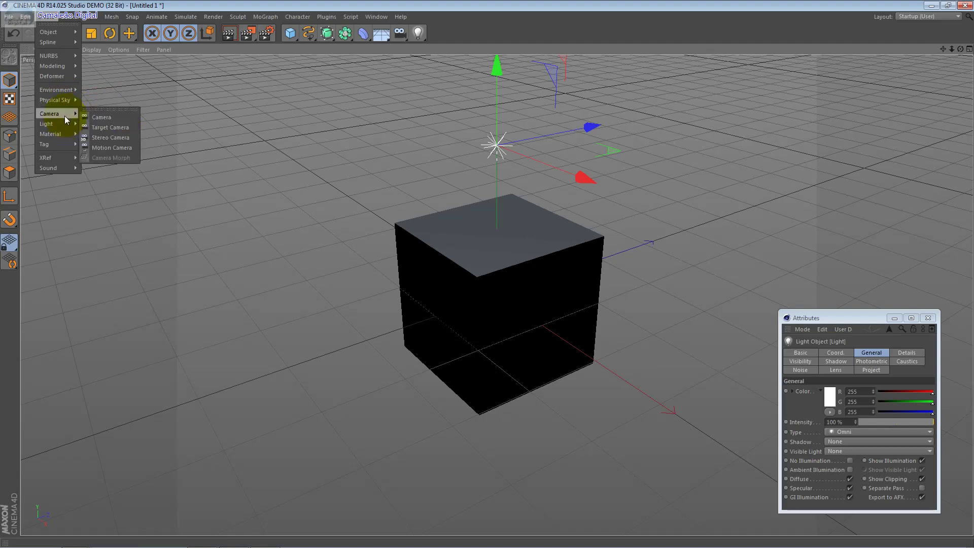
mouse_move(50, 134)
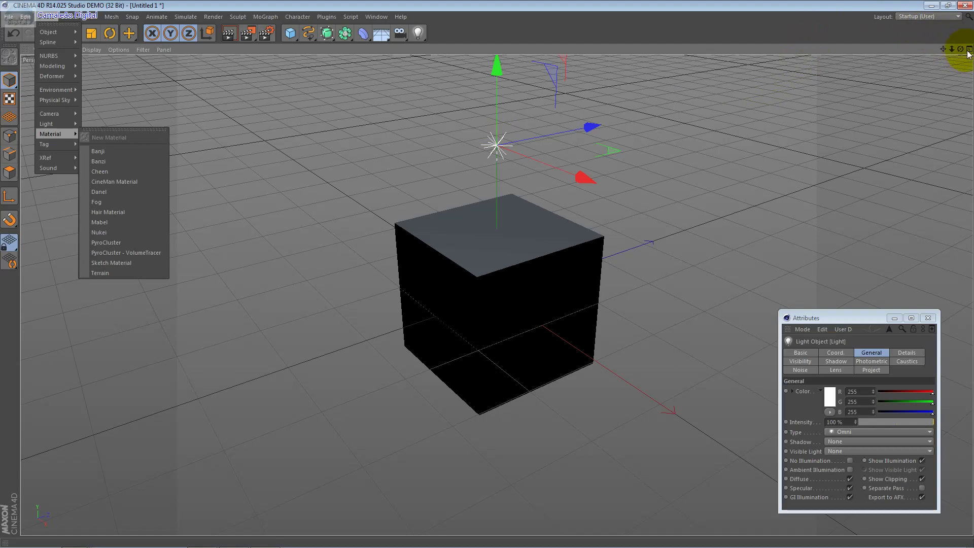
Step: Dismiss the Create menu, preview the four-view layout, then return to a full-size Perspective view
left_click(967, 53)
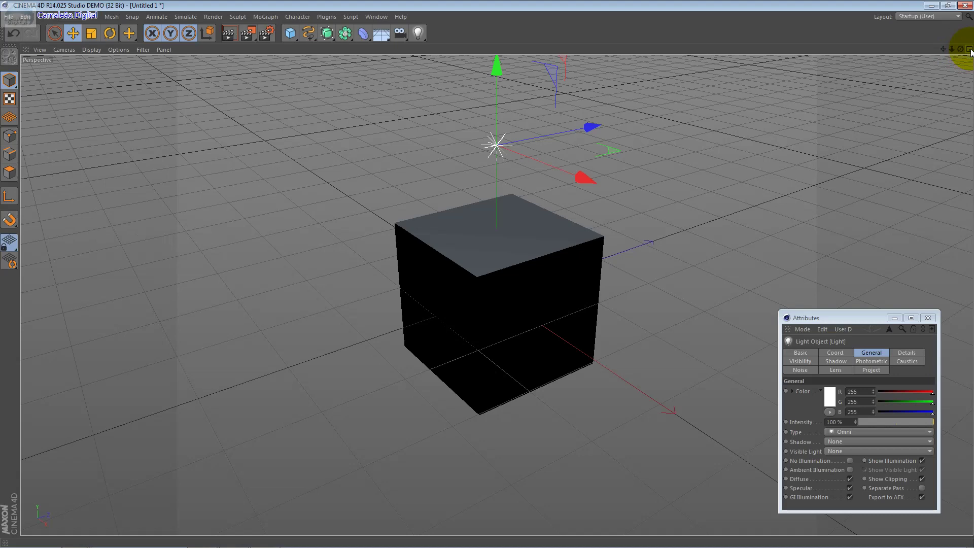
left_click(969, 50)
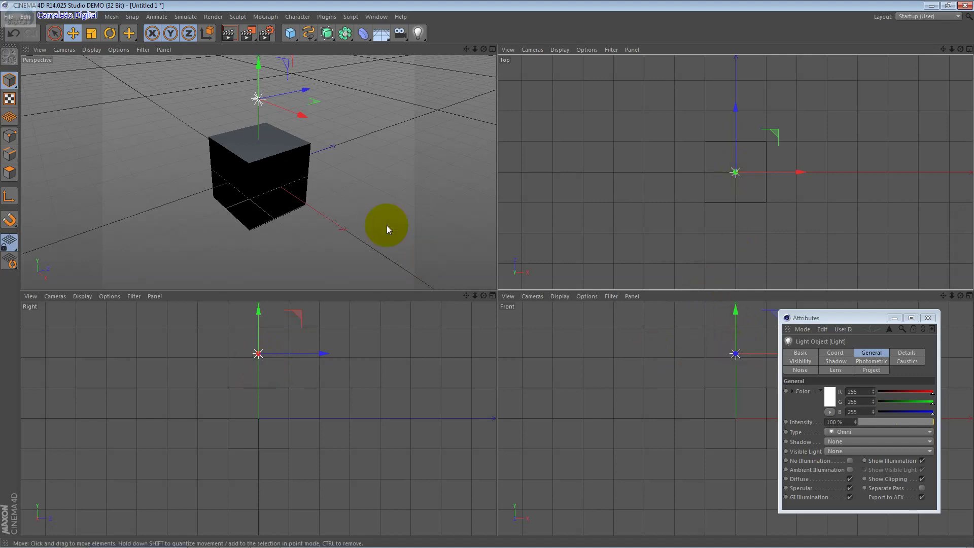
left_click(492, 50)
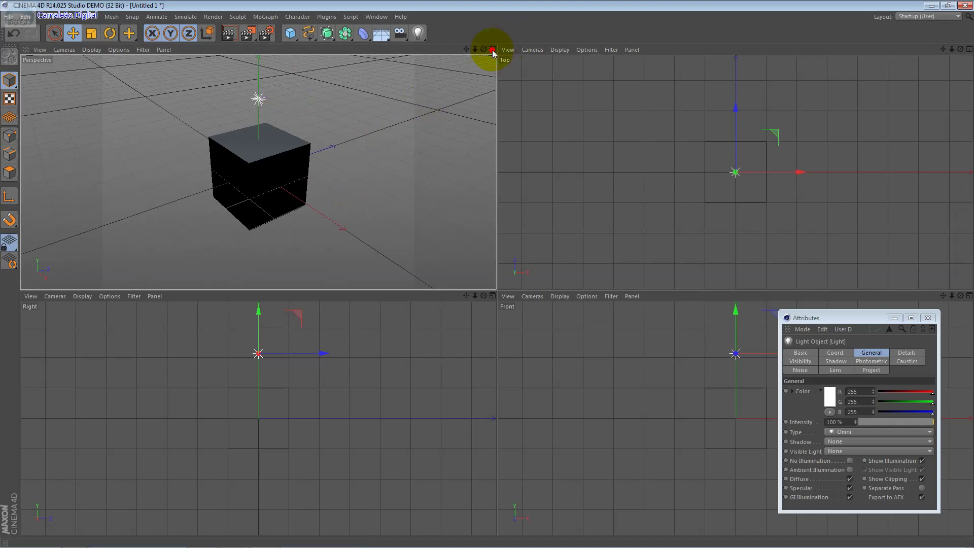
left_click(491, 50)
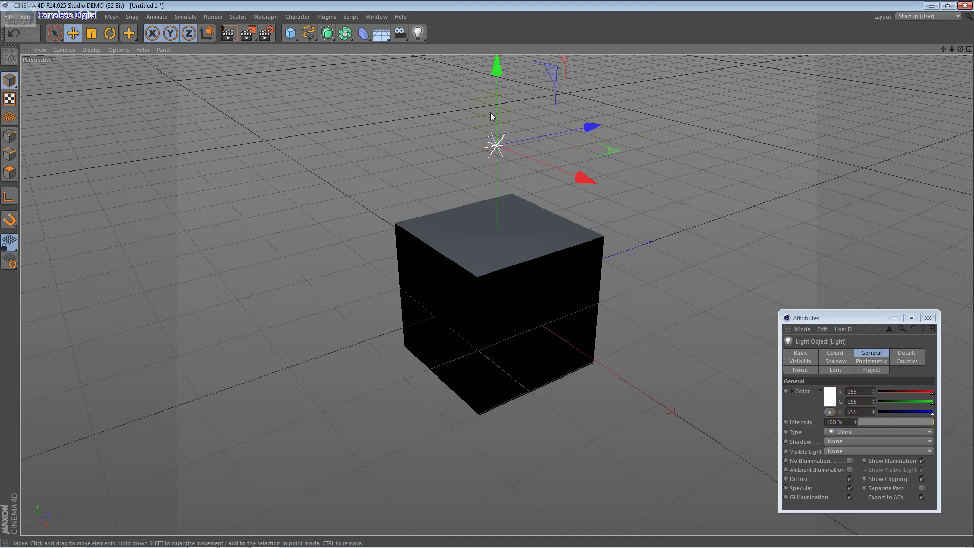
left_click(843, 358)
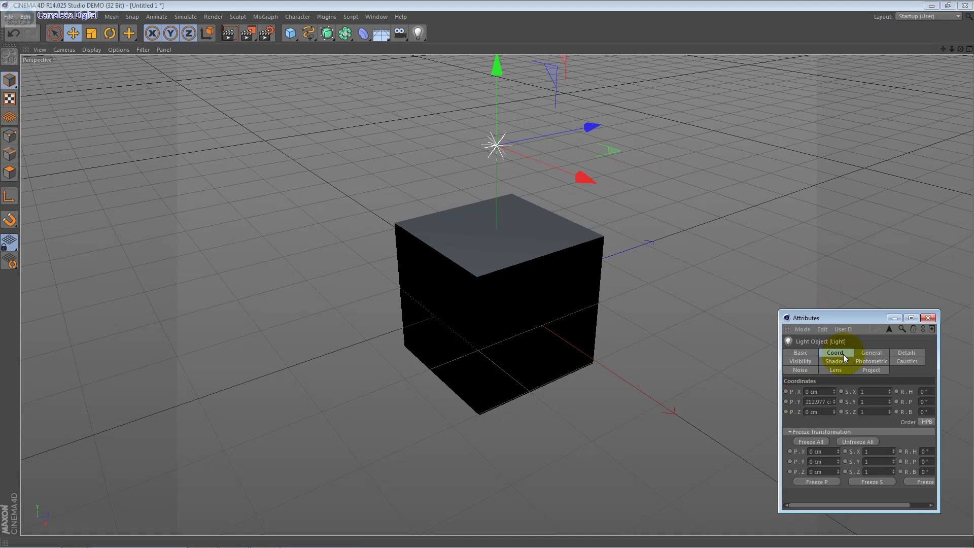
left_click_drag(854, 320, 829, 275)
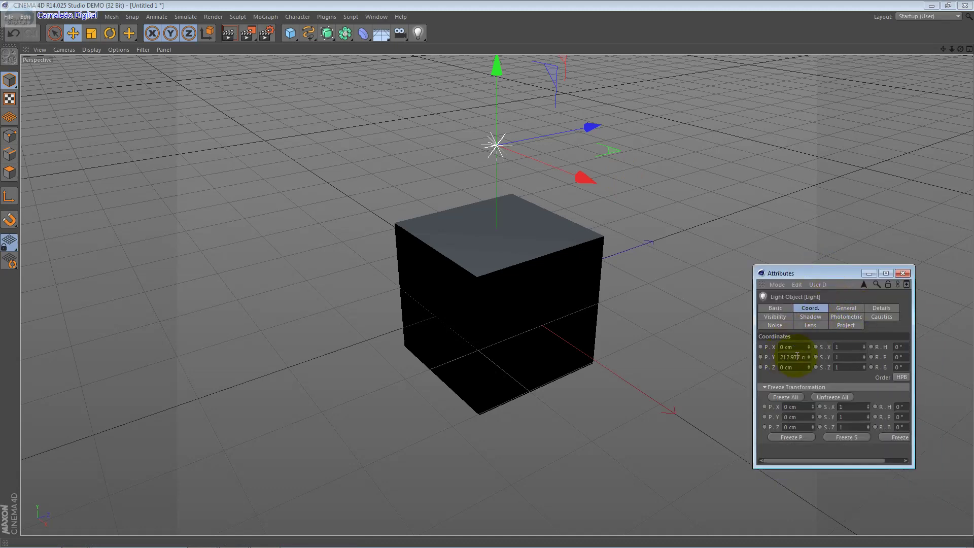
left_click(773, 316)
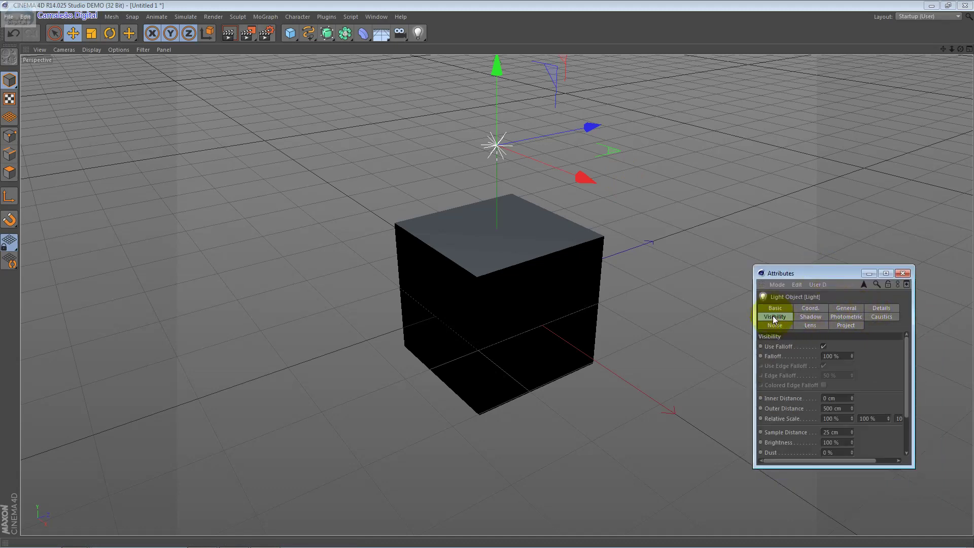
left_click(810, 316)
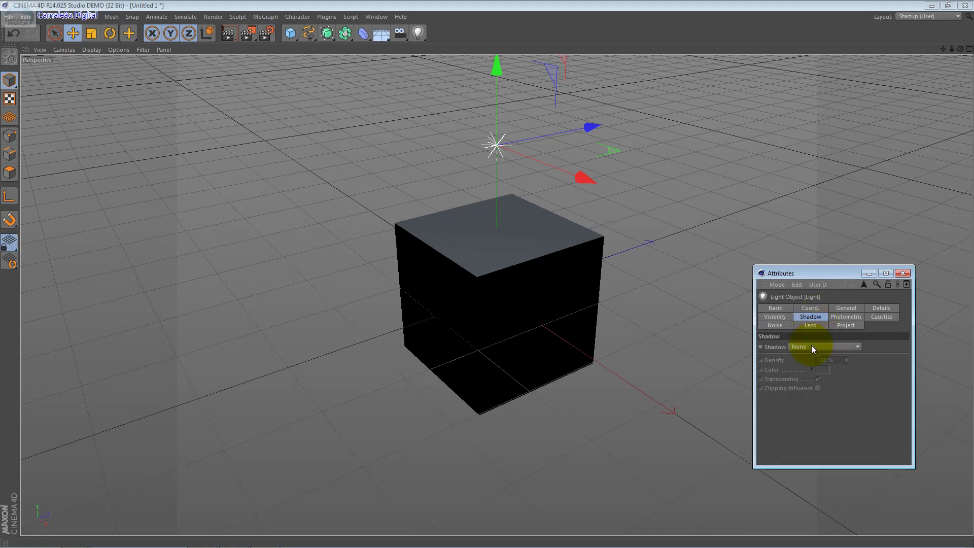
left_click(810, 345)
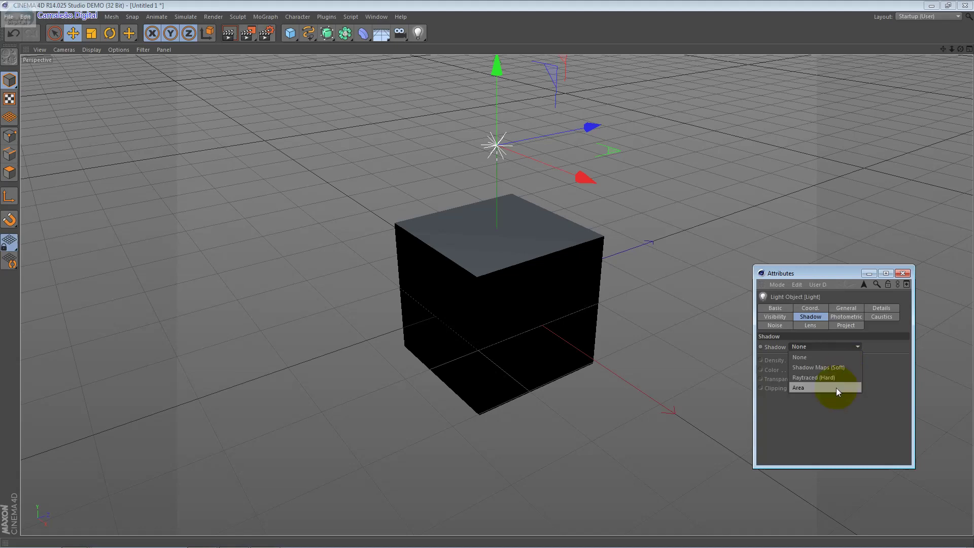
left_click(778, 306)
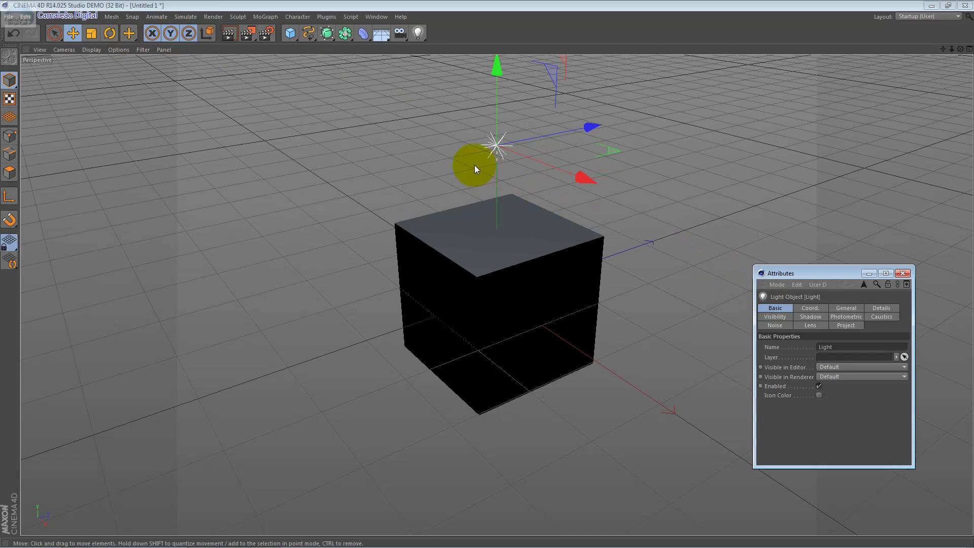
Step: Render a viewport preview of the lit cube, then return to the editor and deselect
left_click(229, 33)
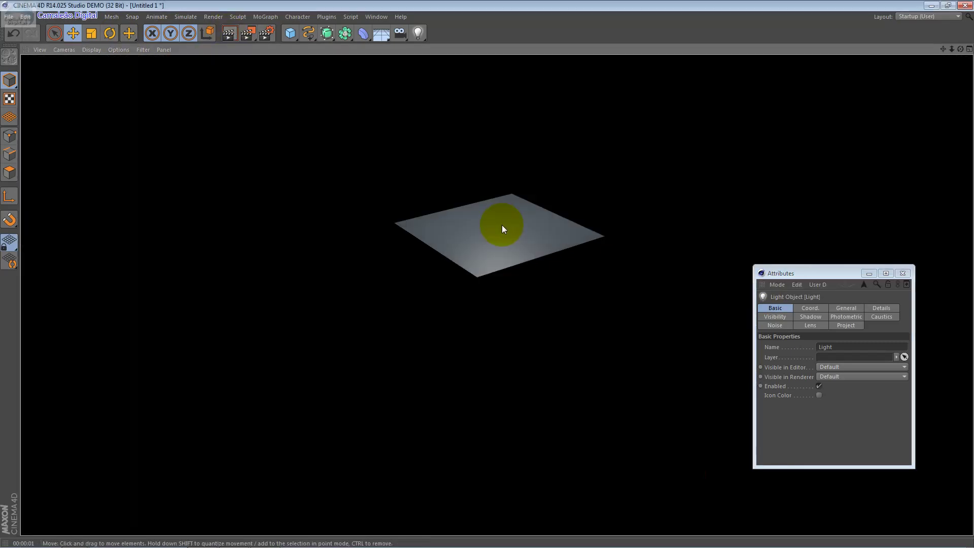
left_click_drag(502, 225, 508, 235)
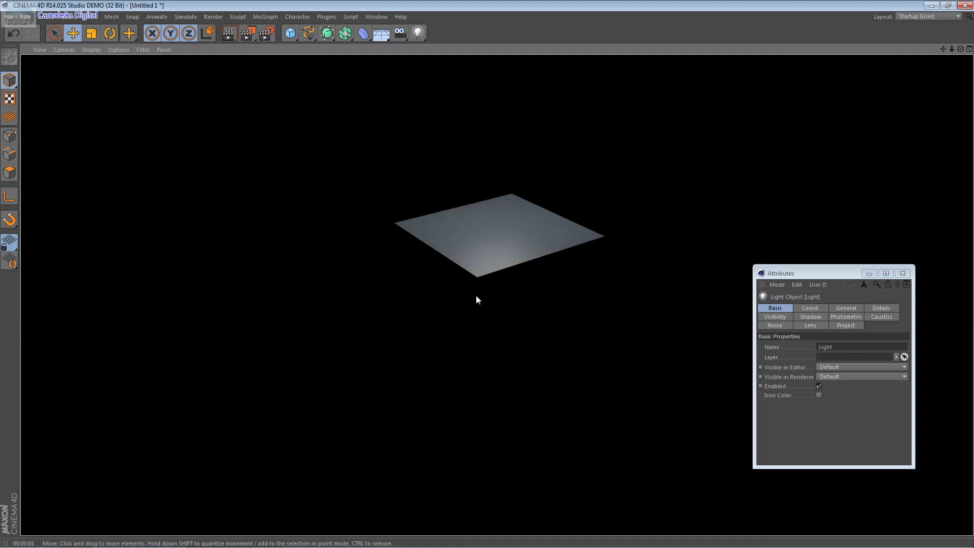
left_click(495, 234)
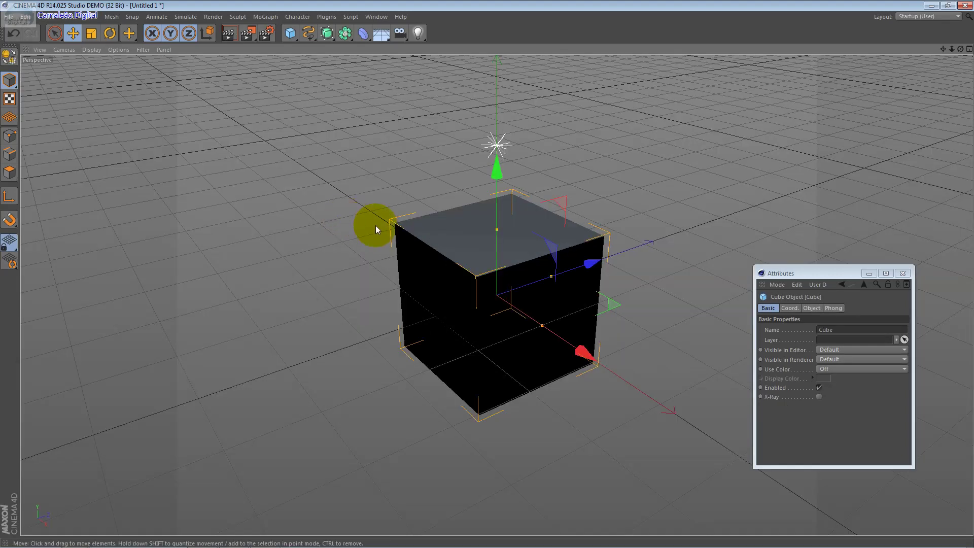
left_click(286, 289)
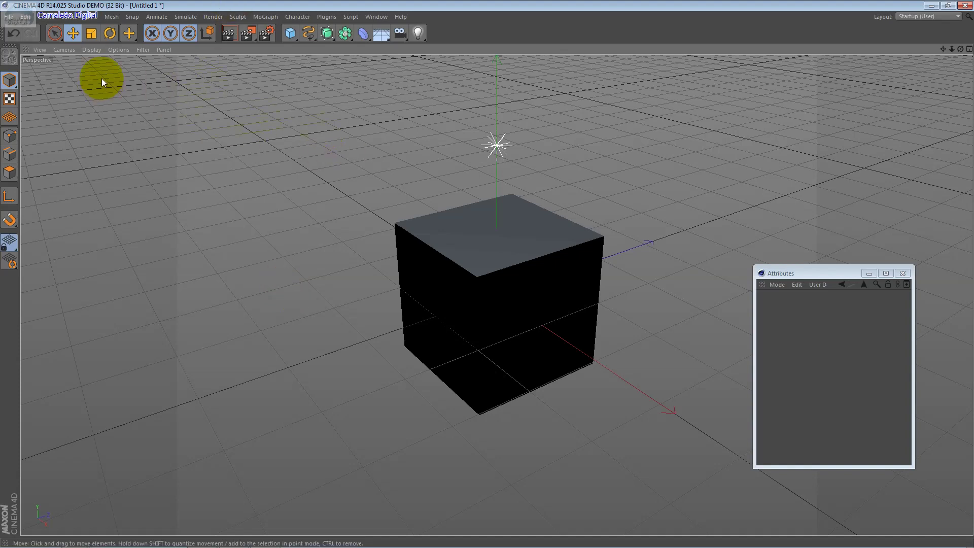
left_click(46, 16)
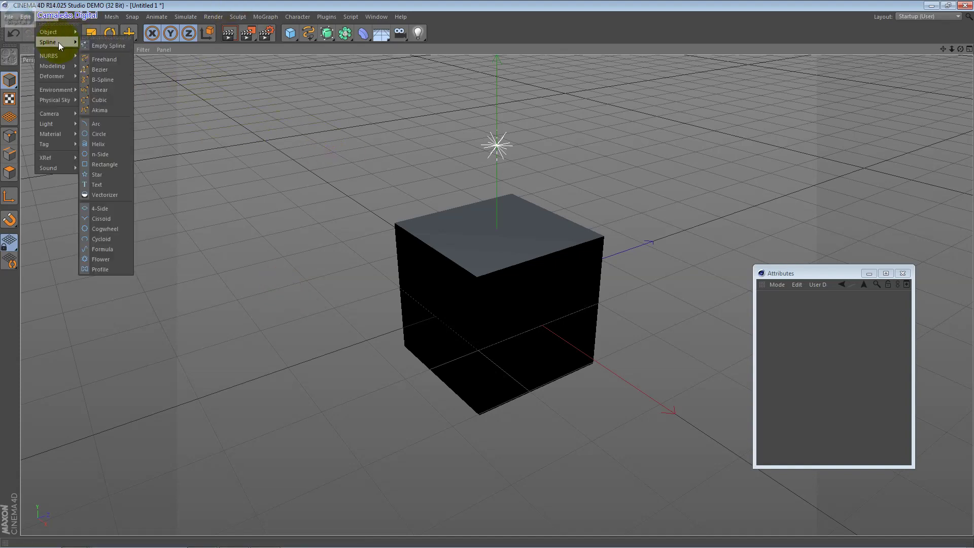
mouse_move(50, 32)
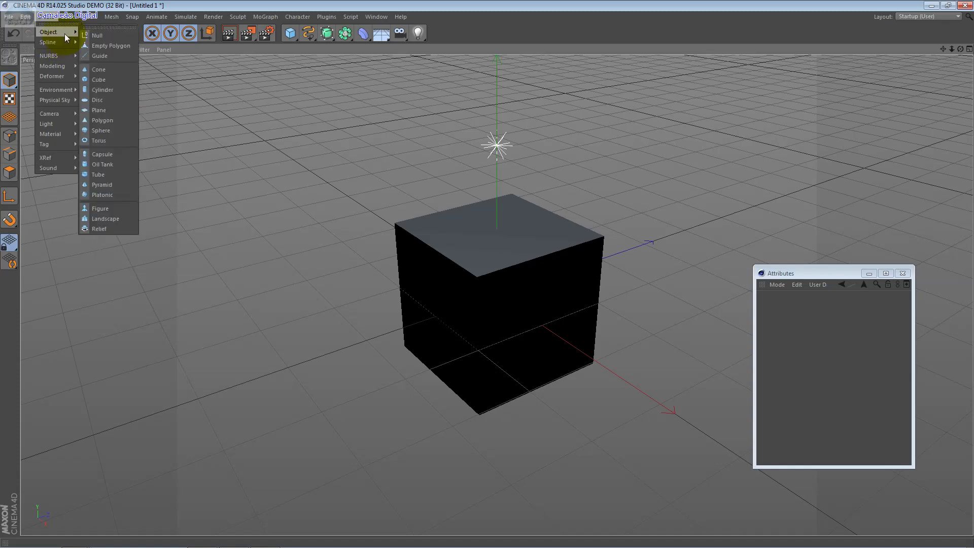
Step: Add a plane, lower it beneath the cube, and scale it up
left_click(115, 113)
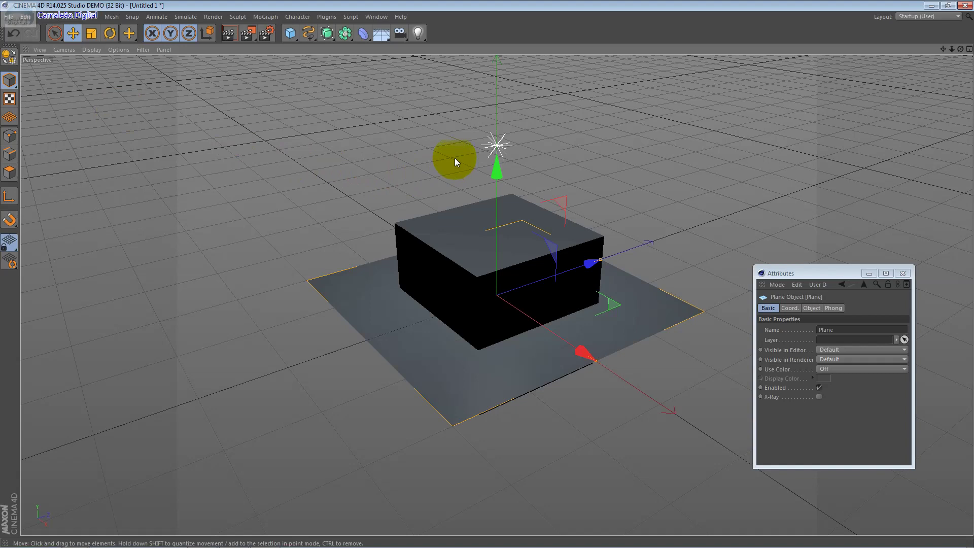
left_click_drag(497, 173, 488, 252)
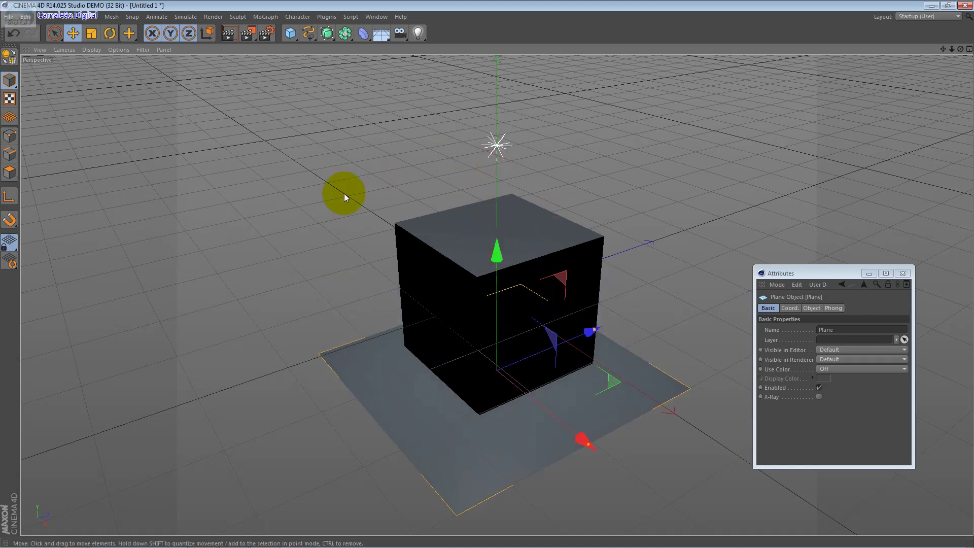
left_click(92, 34)
left_click_drag(610, 380, 872, 440)
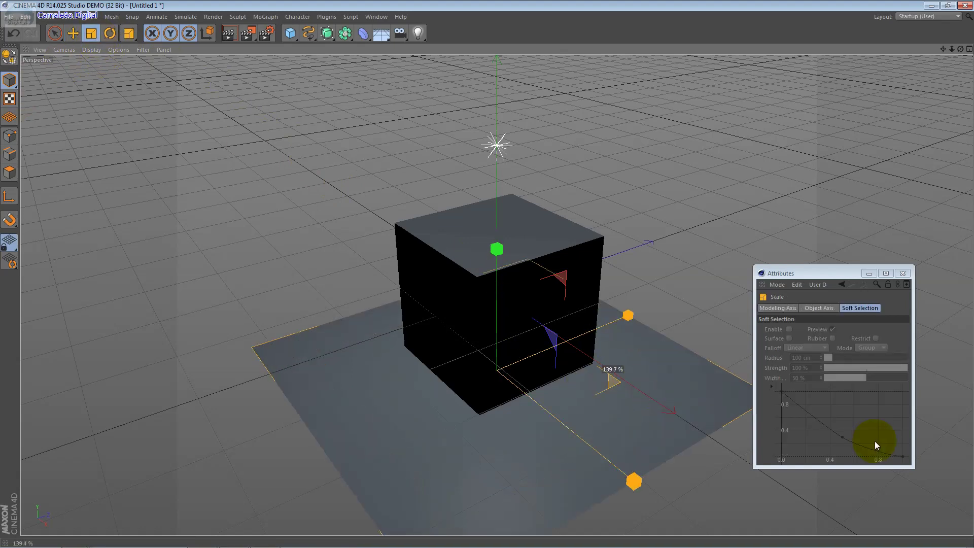
left_click_drag(873, 440, 874, 440)
Step: Set the plane's Width and Height to 2000 cm on its Object tab
left_click(651, 344)
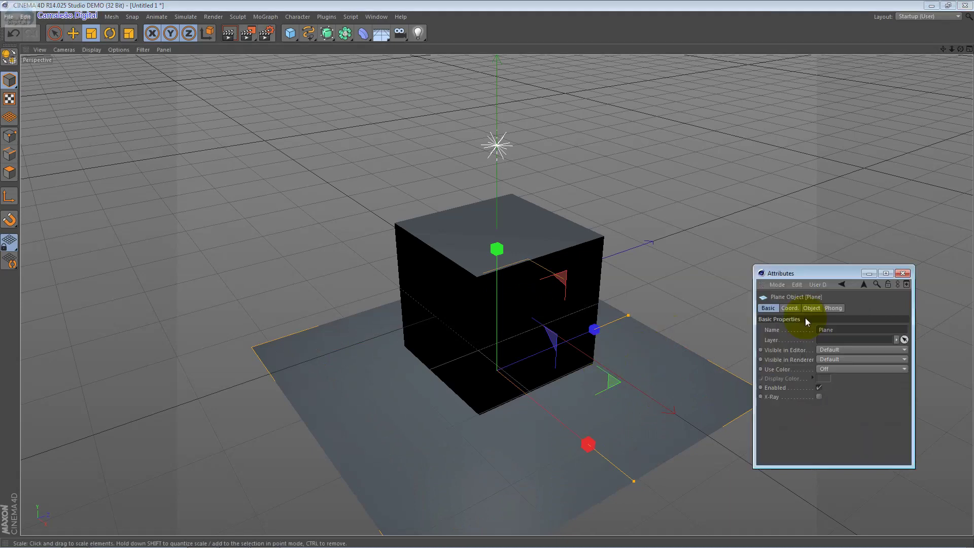
left_click(814, 314)
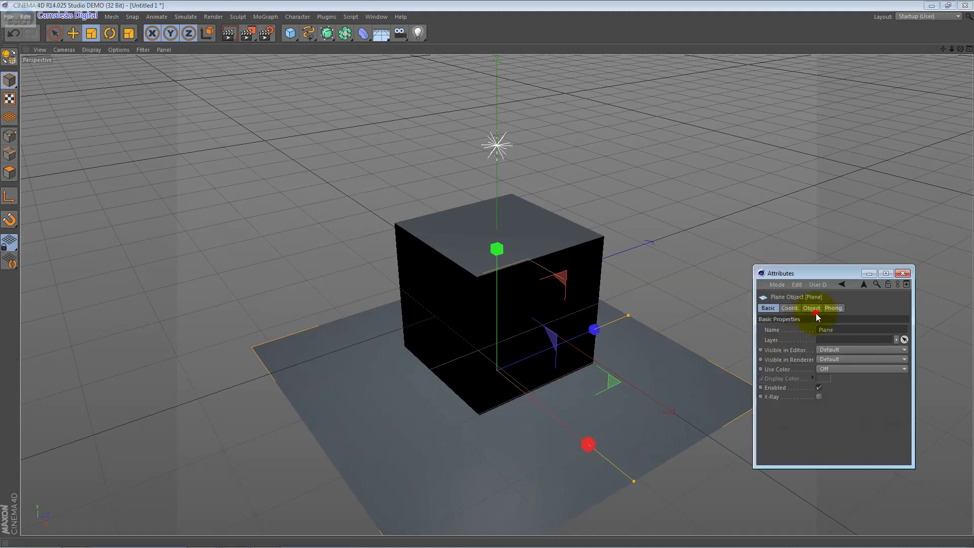
left_click(792, 309)
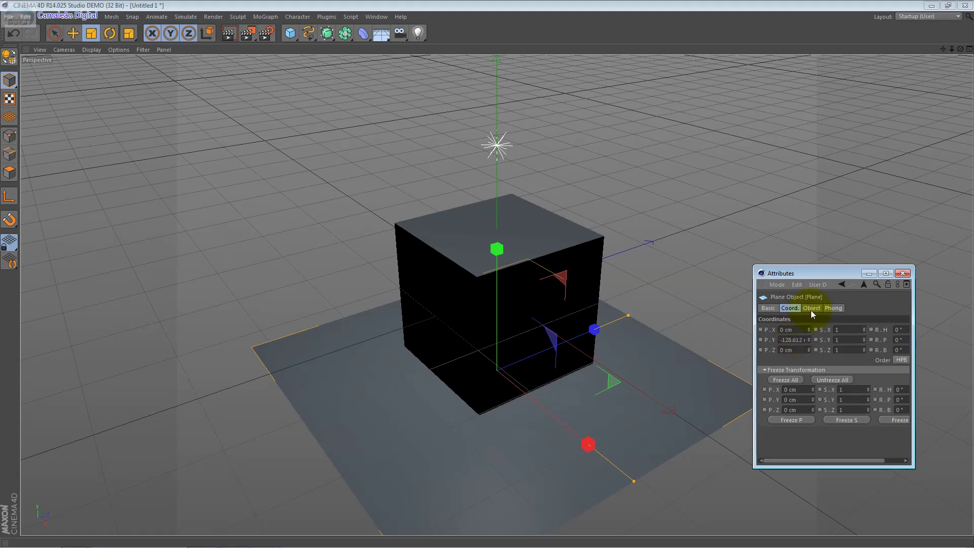
left_click(826, 309)
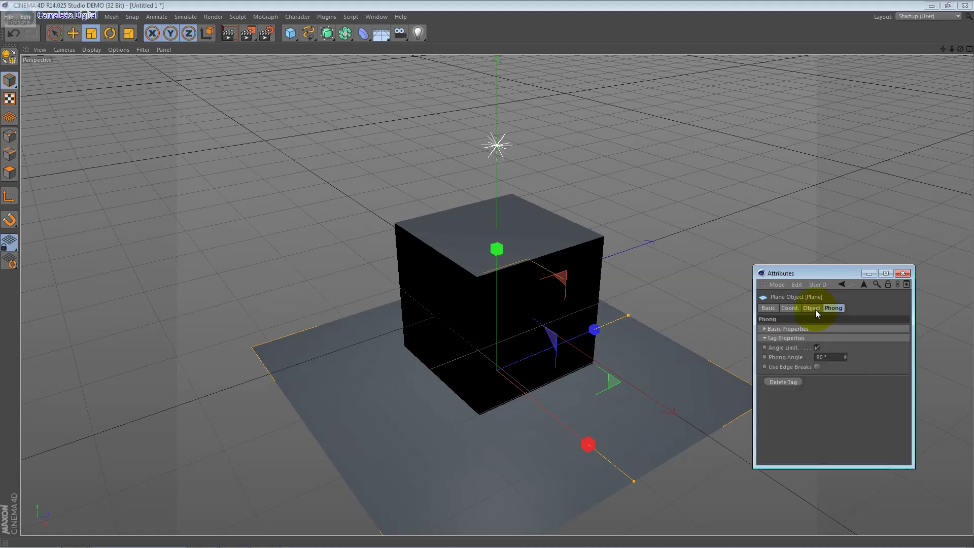
left_click(815, 310)
left_click(826, 330)
type("2000")
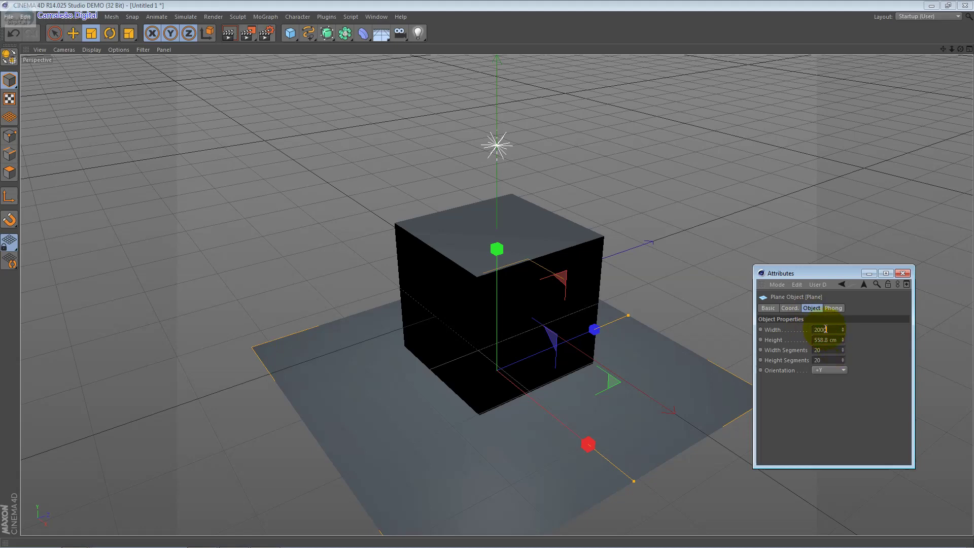
key("Tab")
type("2000")
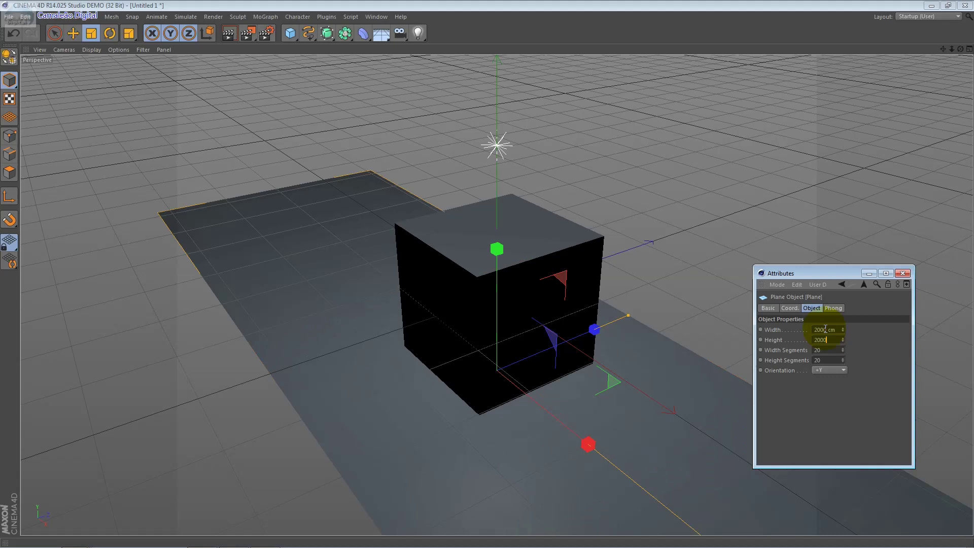
key("Return")
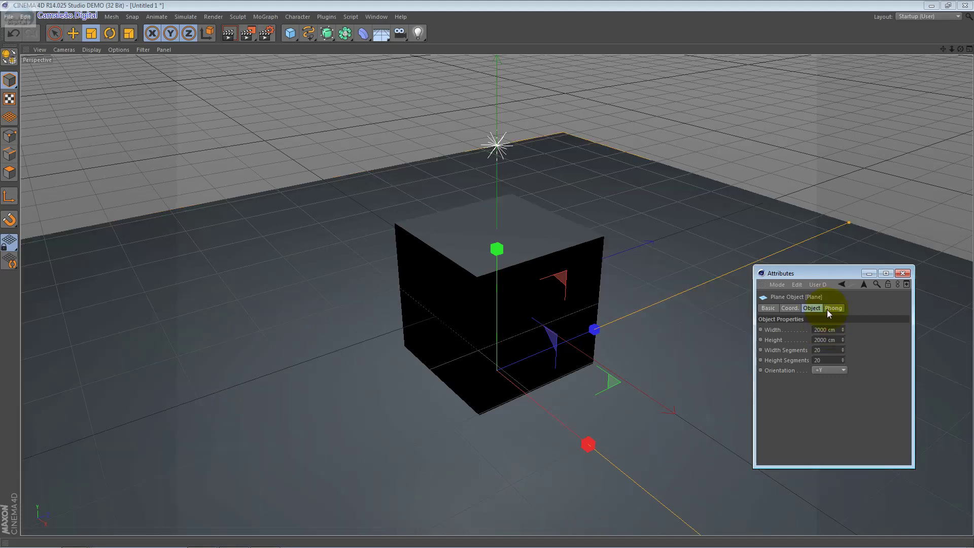
Step: Set both width and height segments to 1 and close the Attributes window
double_click(829, 350)
type("1")
key("Tab")
type("1")
key("Return")
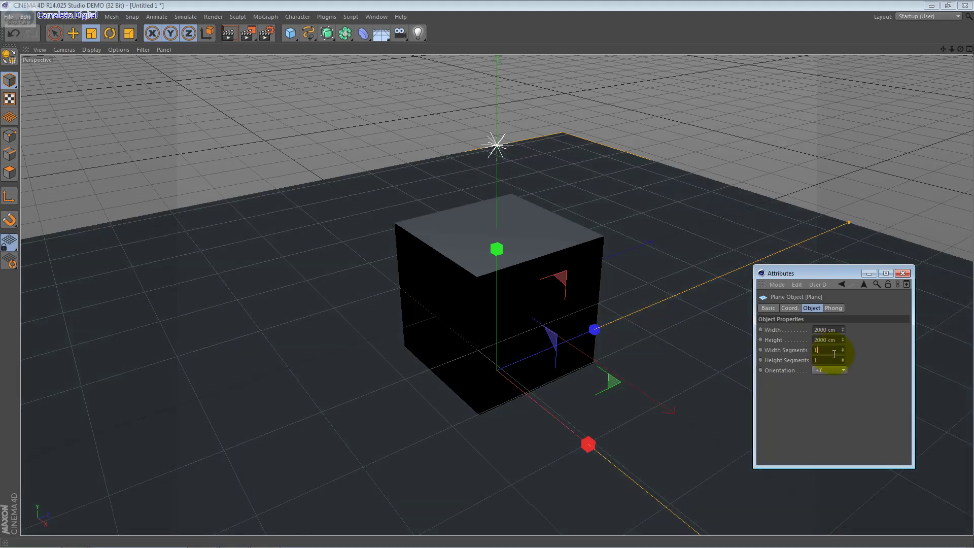
left_click(902, 273)
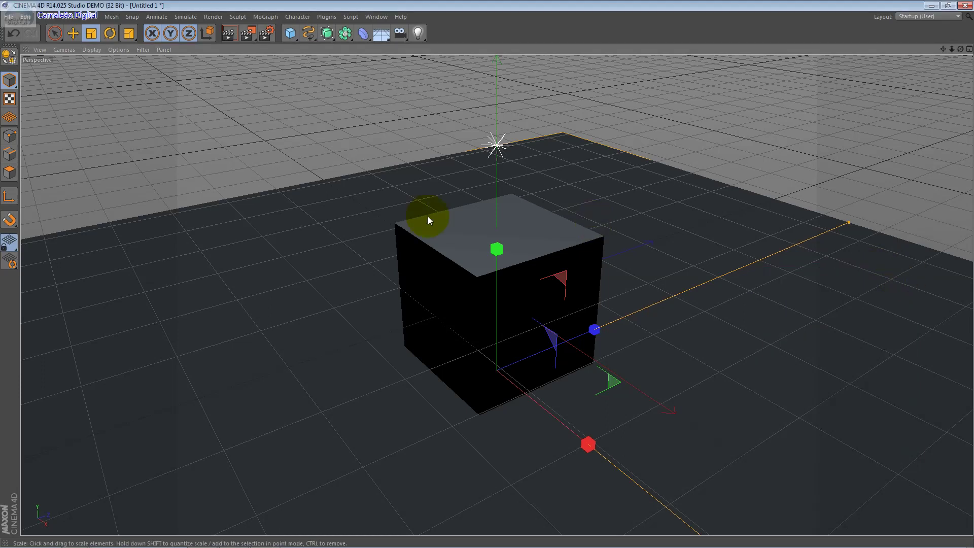
left_click(90, 49)
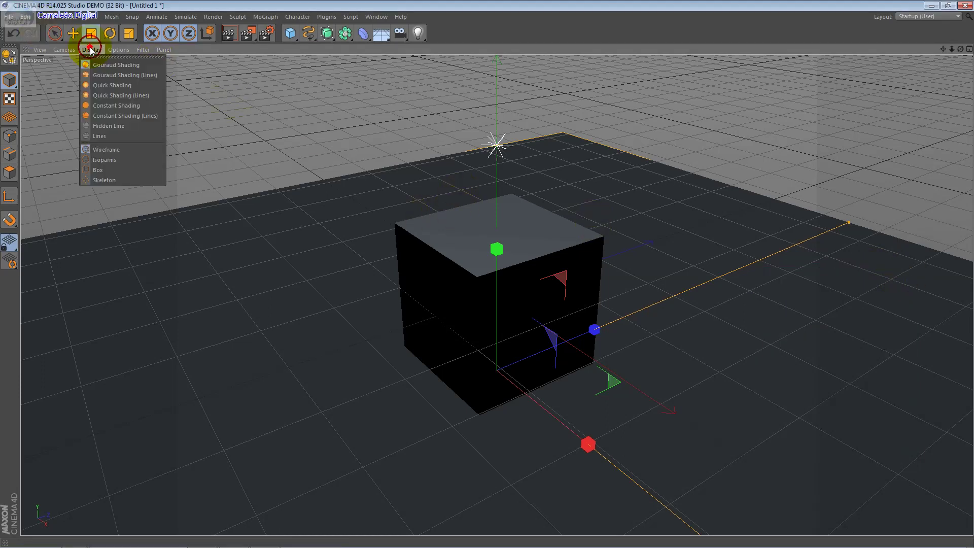
left_click(111, 145)
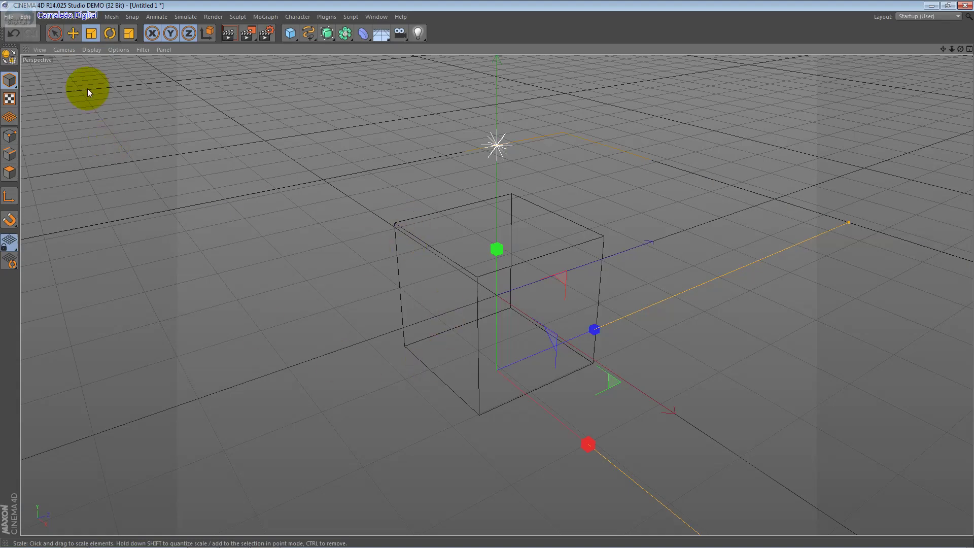
left_click(91, 50)
left_click(126, 67)
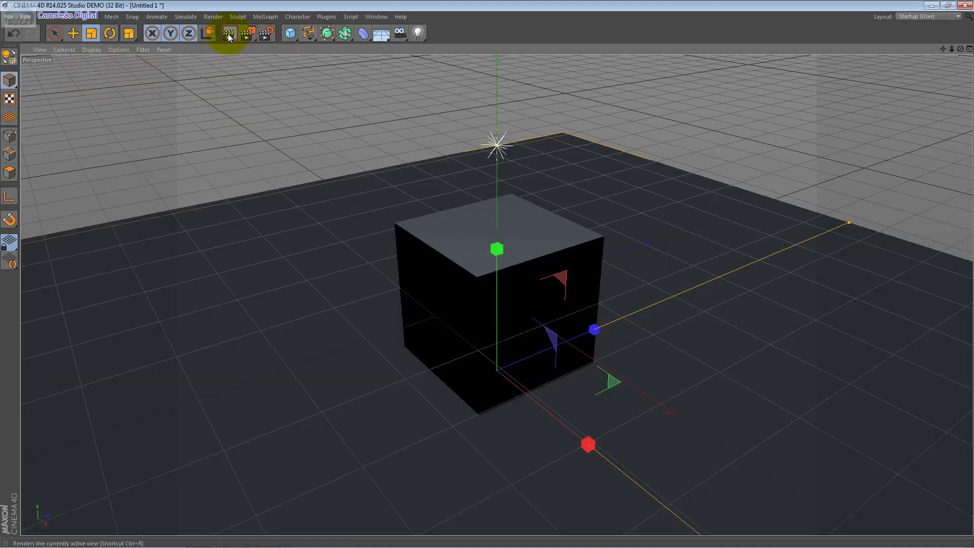
key("ctrl+r")
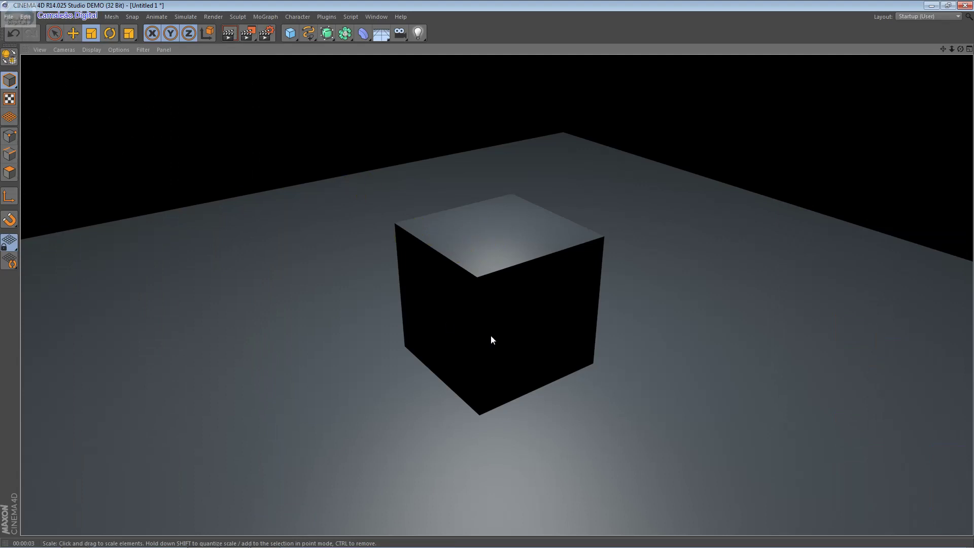
left_click(419, 303)
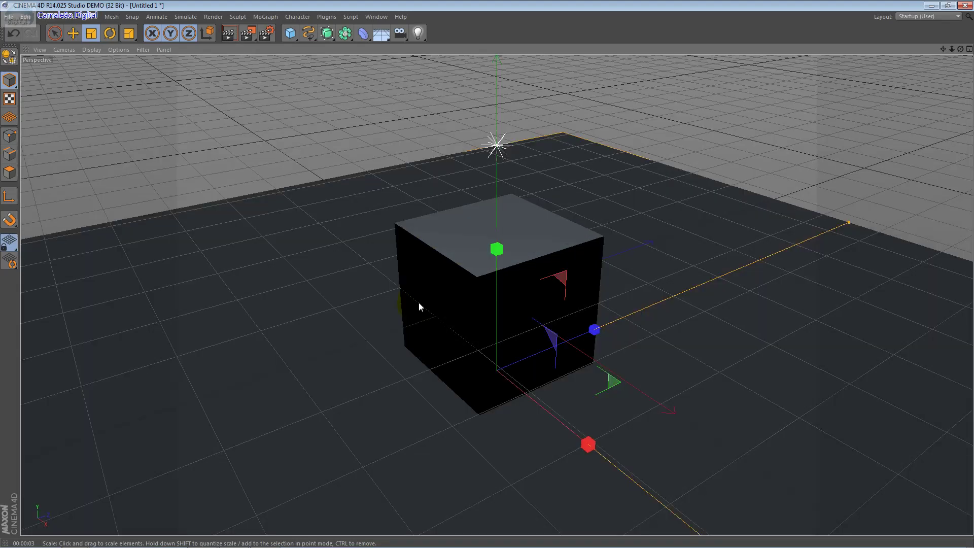
left_click(499, 144)
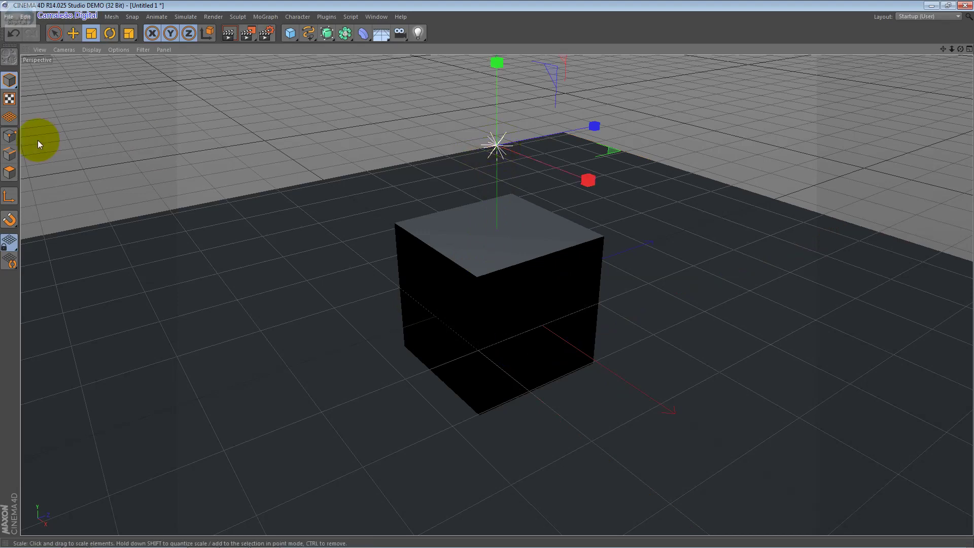
Step: Replace the light's Name on the Basic tab with luz01
left_click(74, 33)
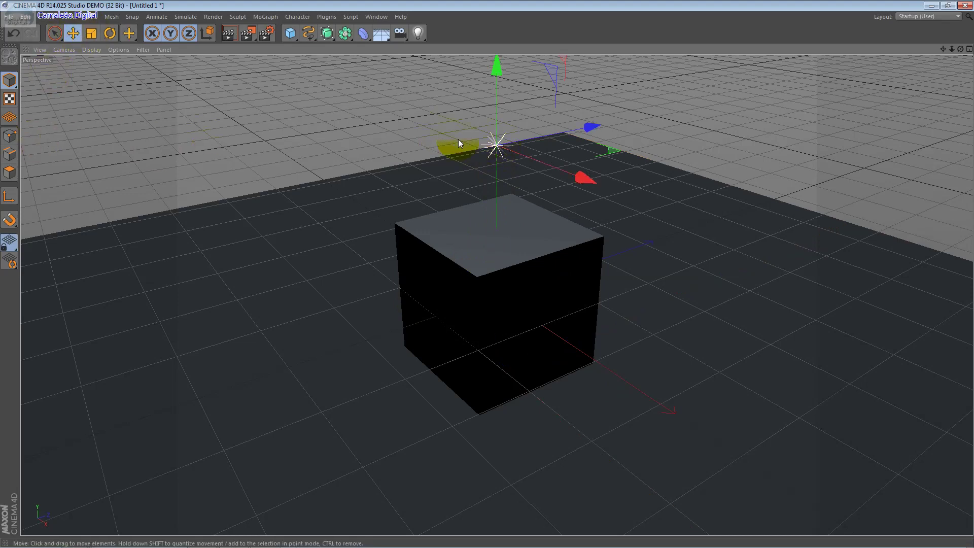
double_click(497, 148)
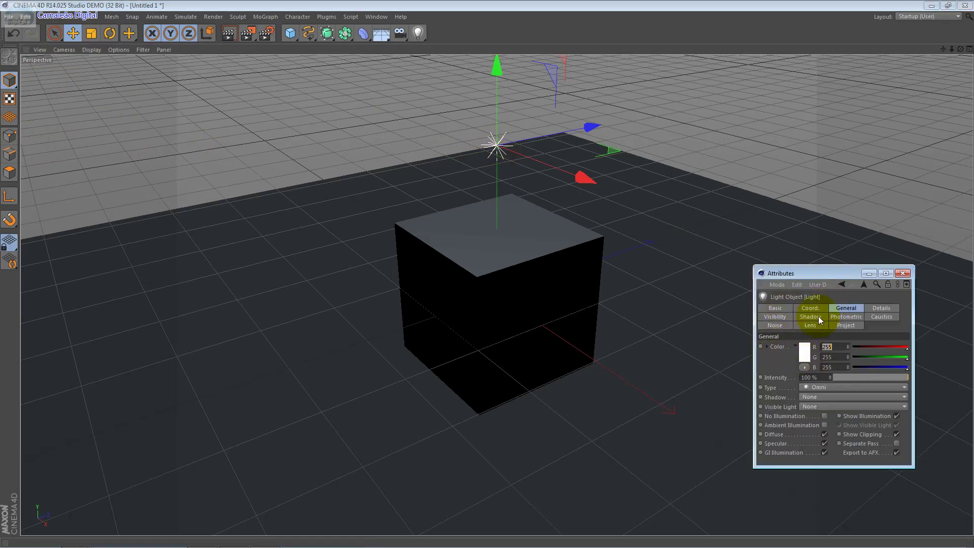
left_click(772, 307)
left_click_drag(845, 349, 781, 349)
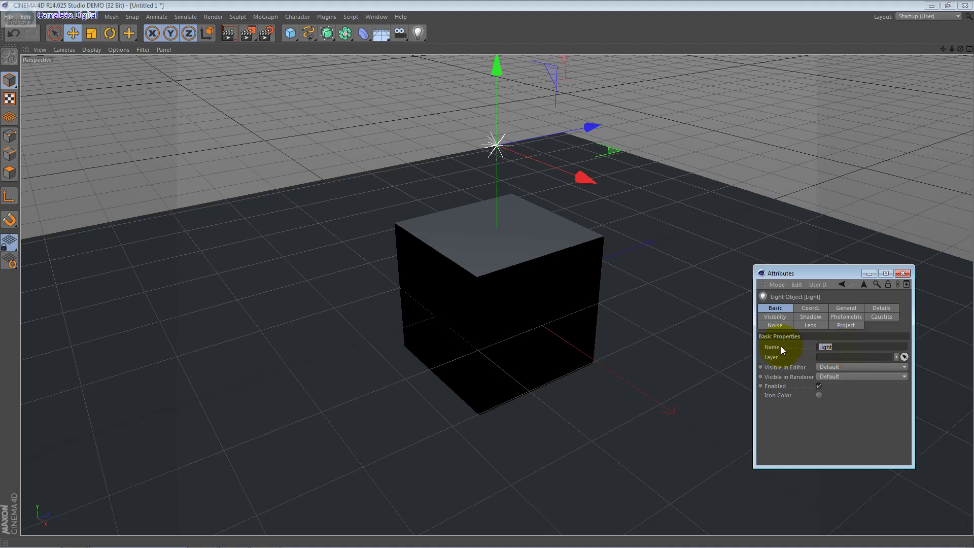
type("luz01")
key("Return")
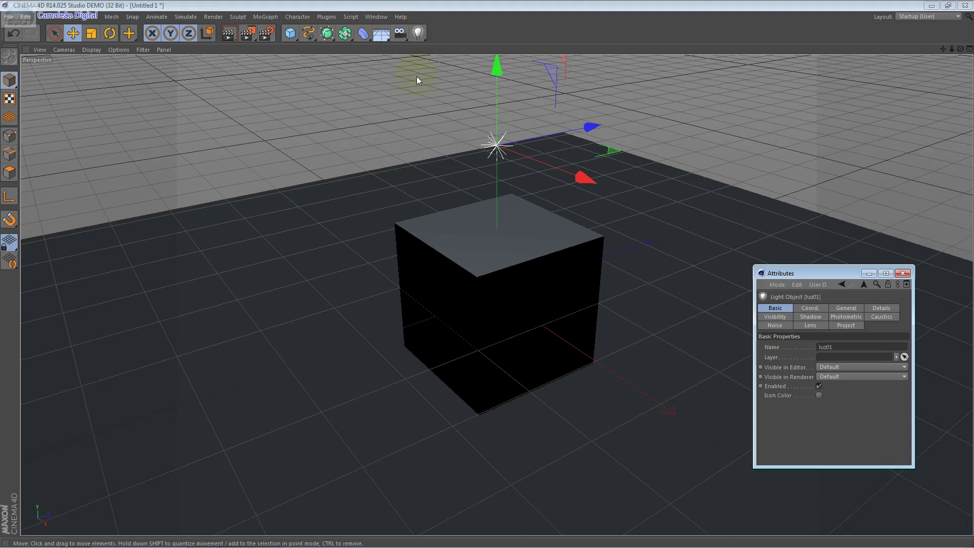
Step: Append 01 to the cube's name
left_click(482, 258)
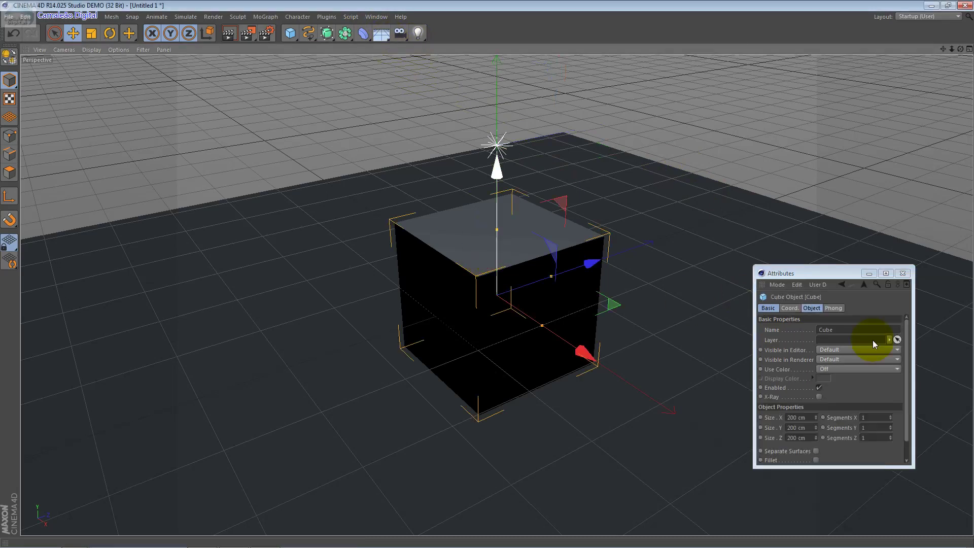
left_click(850, 329)
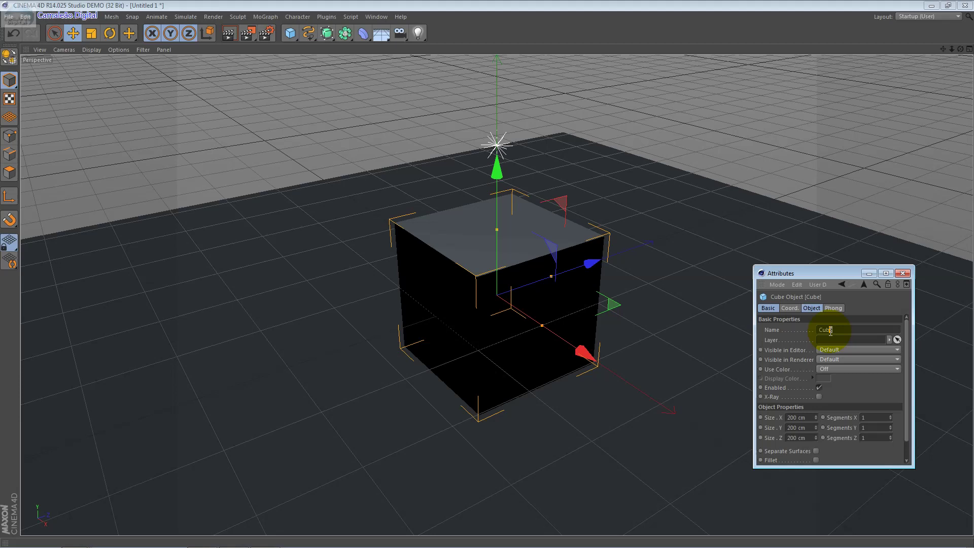
type("01")
Step: Rename the floor plane to piso01
left_click(717, 337)
left_click(821, 330)
type("piso")
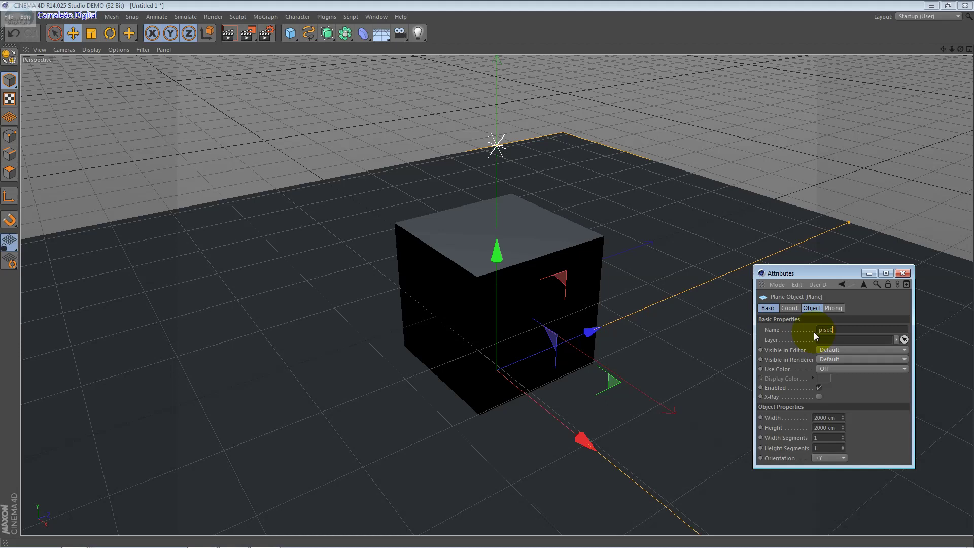
type("1")
key("Return")
left_click(377, 17)
mouse_move(394, 32)
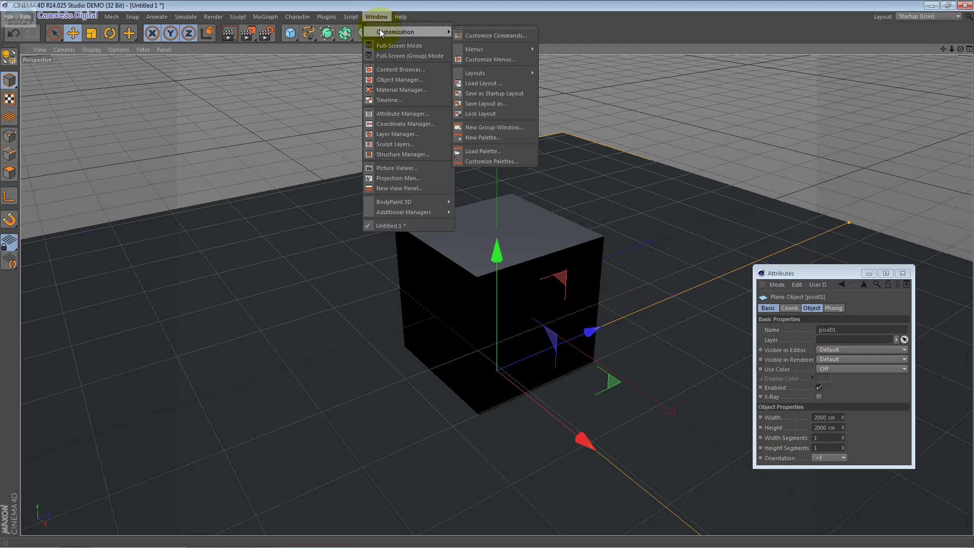
left_click(425, 81)
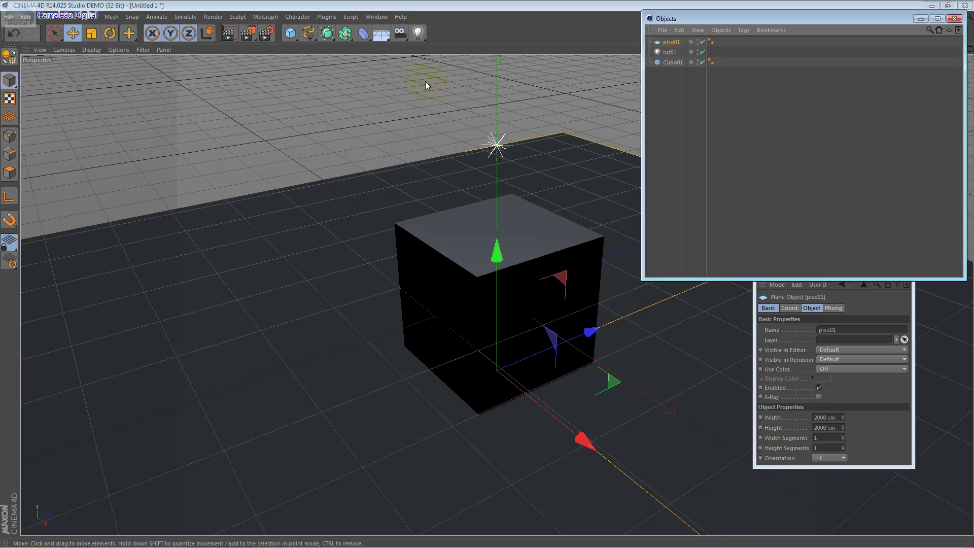
left_click(674, 55)
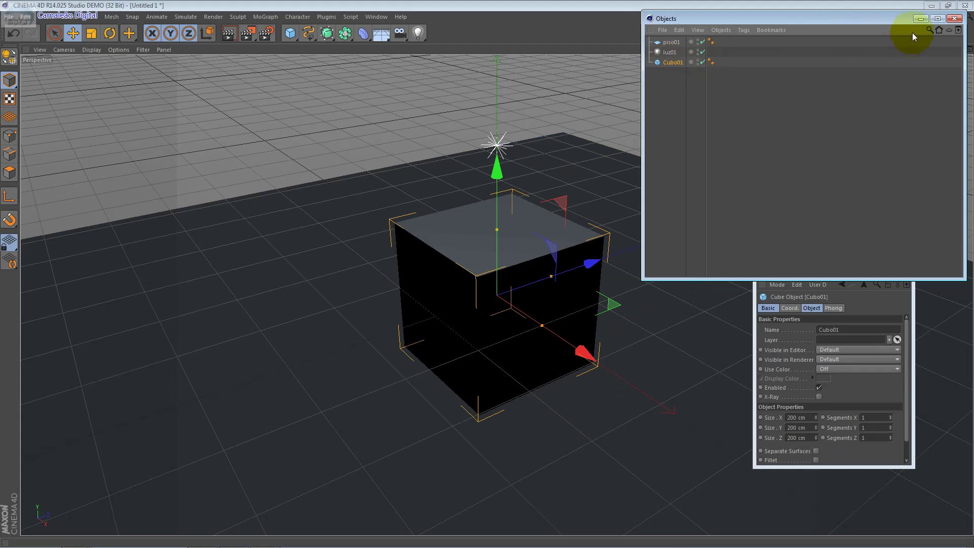
left_click(927, 30)
left_click(790, 46)
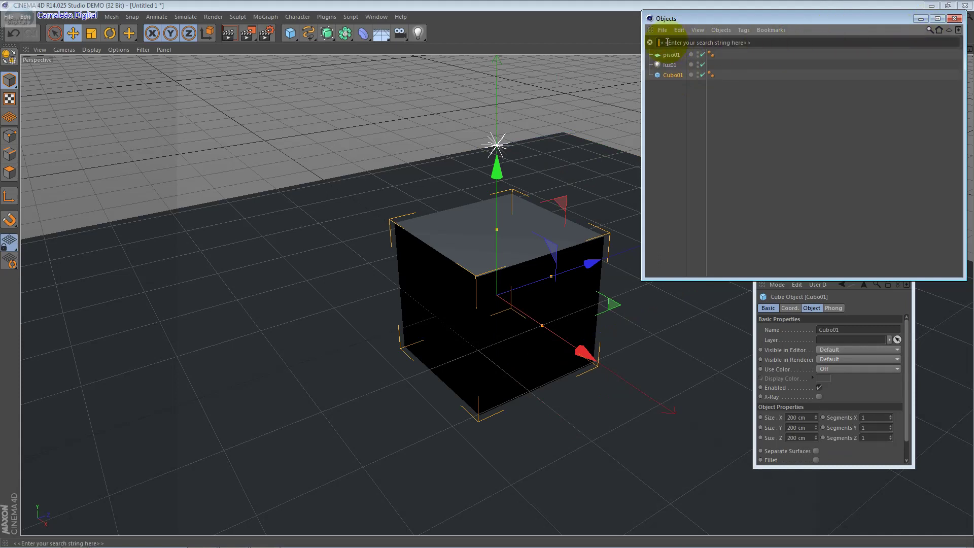
type("cubo")
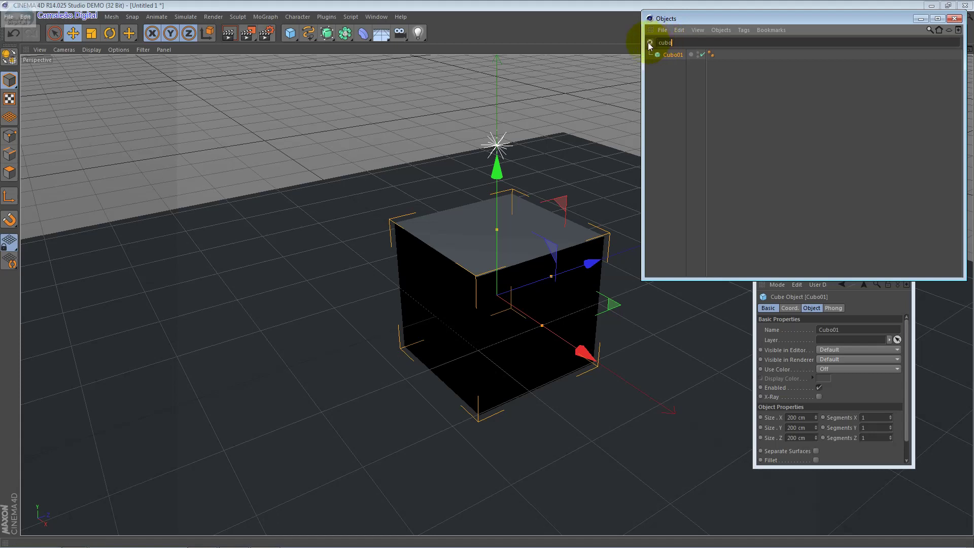
left_click(649, 43)
left_click(954, 18)
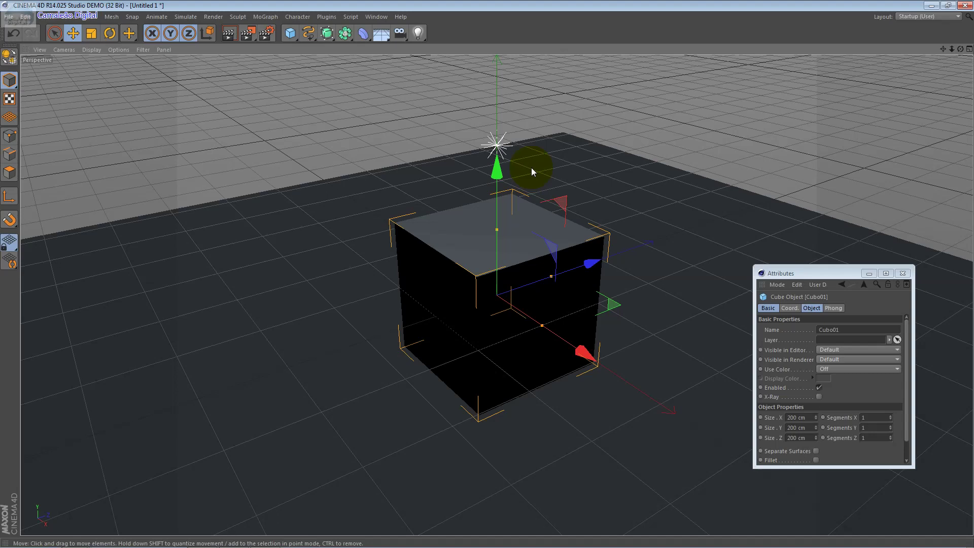
Step: Lower luz01's intensity to 60% on the General tab
left_click(496, 146)
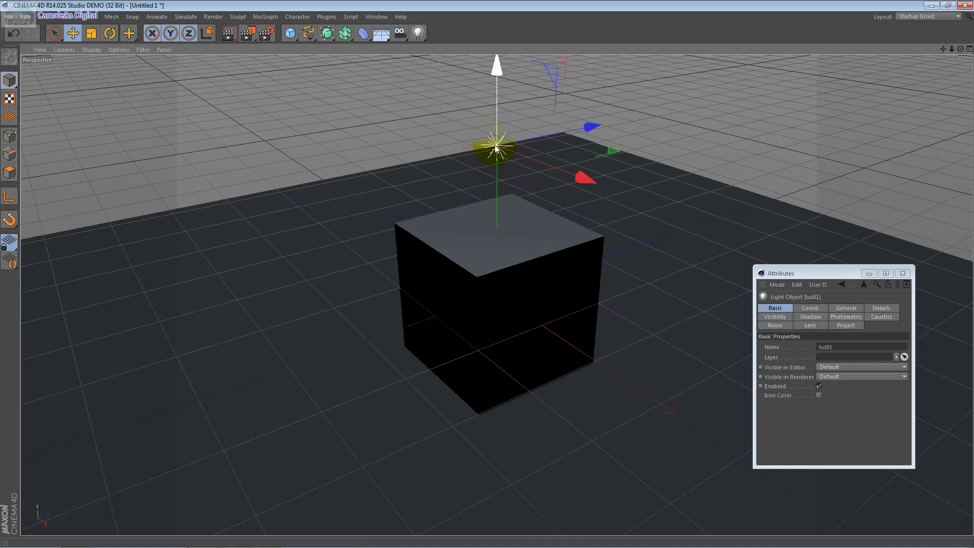
left_click(819, 310)
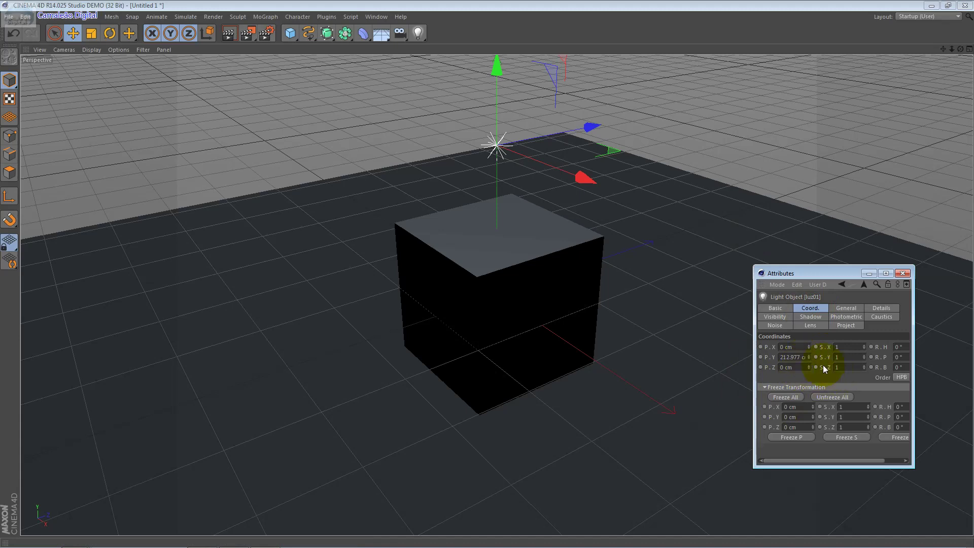
left_click(846, 307)
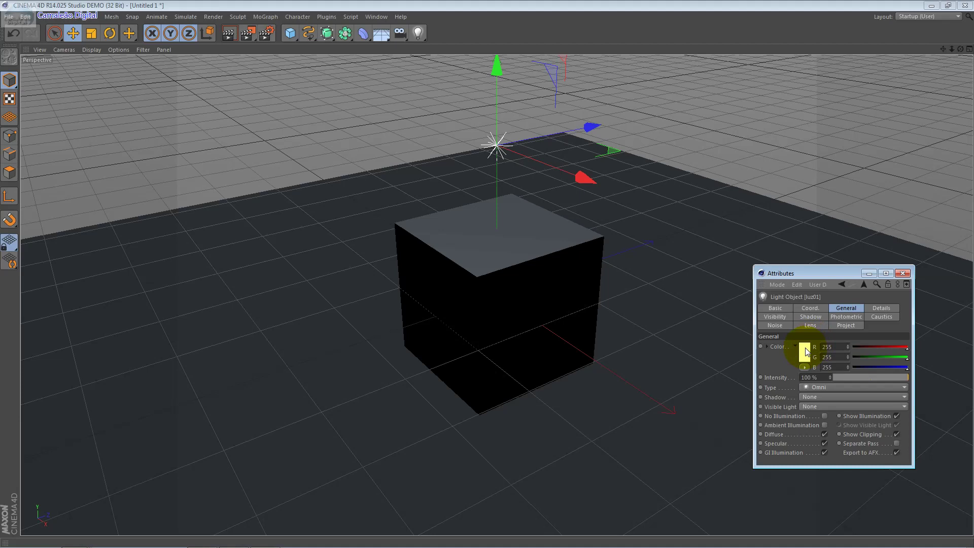
left_click(830, 376)
left_click_drag(830, 377, 830, 385)
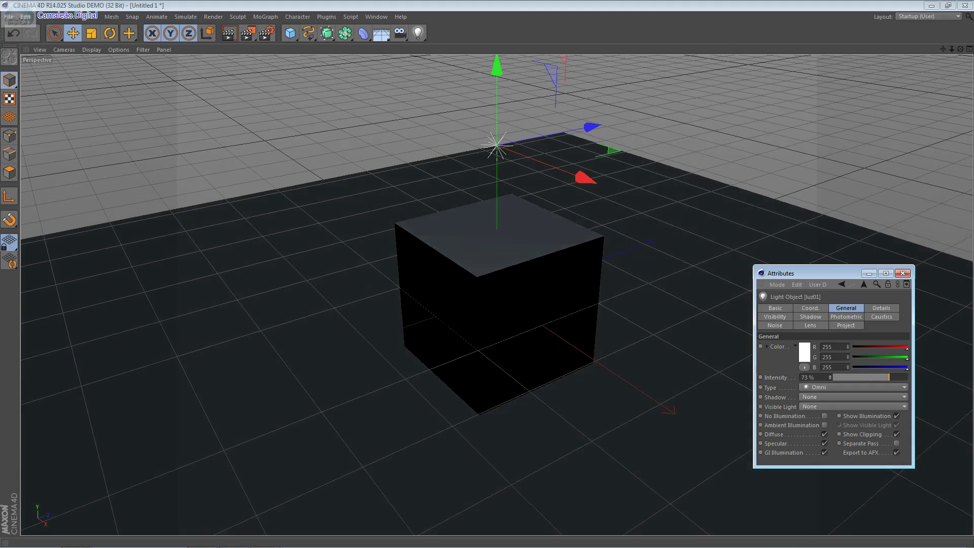
left_click_drag(830, 377, 830, 388)
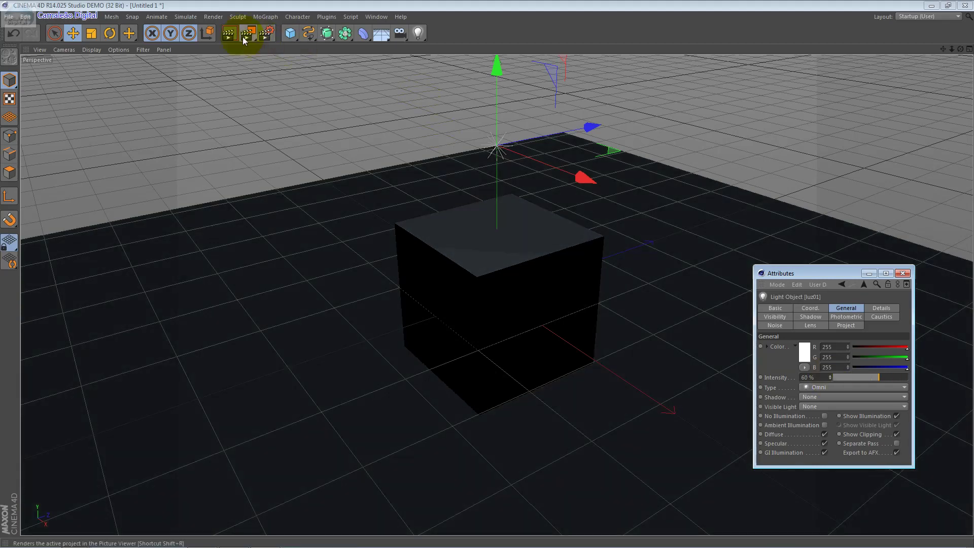
Step: Render a viewport preview of the dimmer scene, then return to editing
left_click(230, 34)
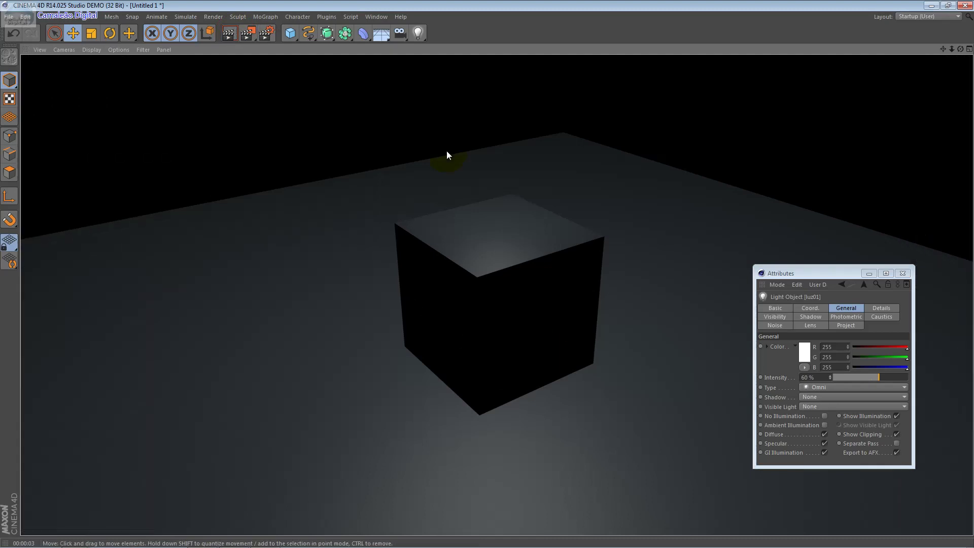
left_click(446, 150)
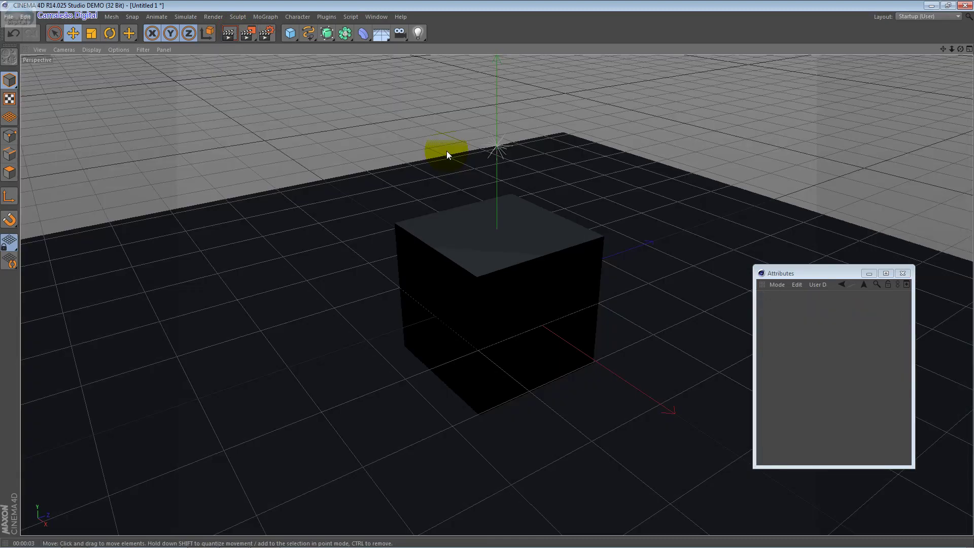
left_click(522, 180)
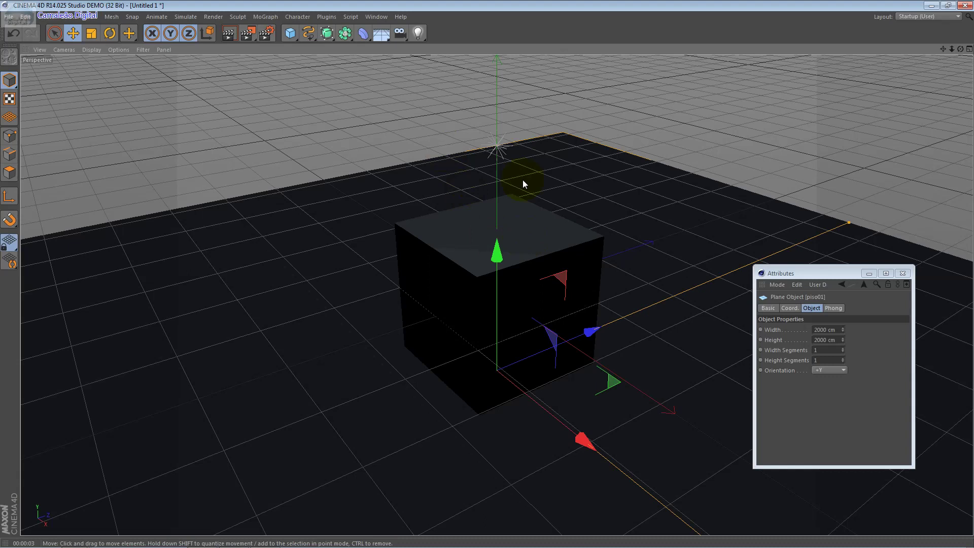
Step: Set luz01's intensity to 18% and render a preview
left_click(499, 142)
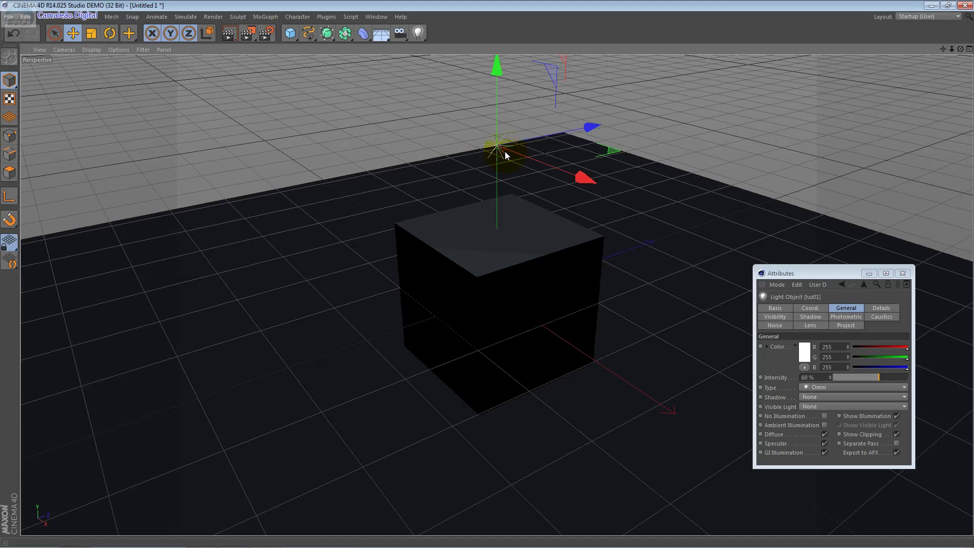
mouse_move(841, 375)
left_mouse_down()
mouse_move(832, 376)
mouse_move(846, 378)
left_mouse_up()
left_click(810, 377)
left_click_drag(814, 376, 796, 378)
type("8")
key("Return")
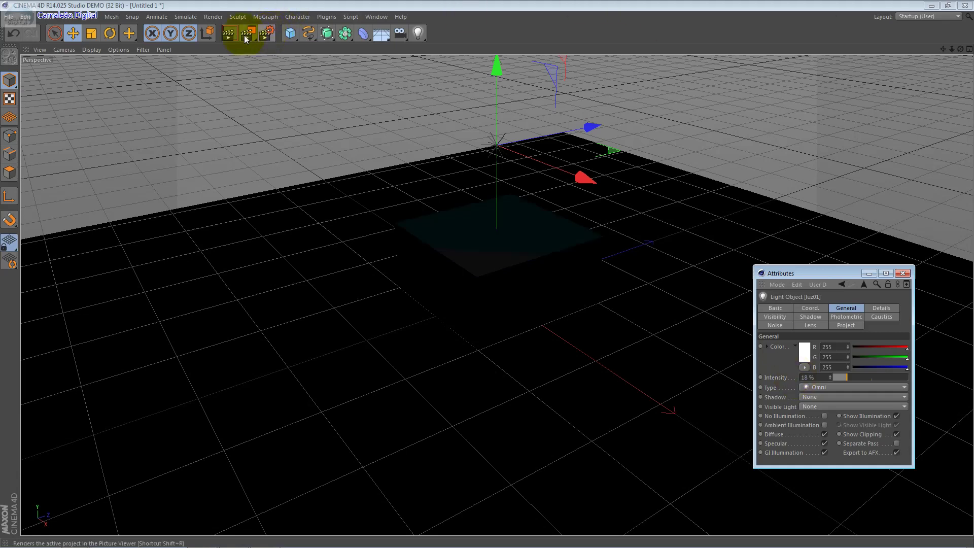
left_click(235, 35)
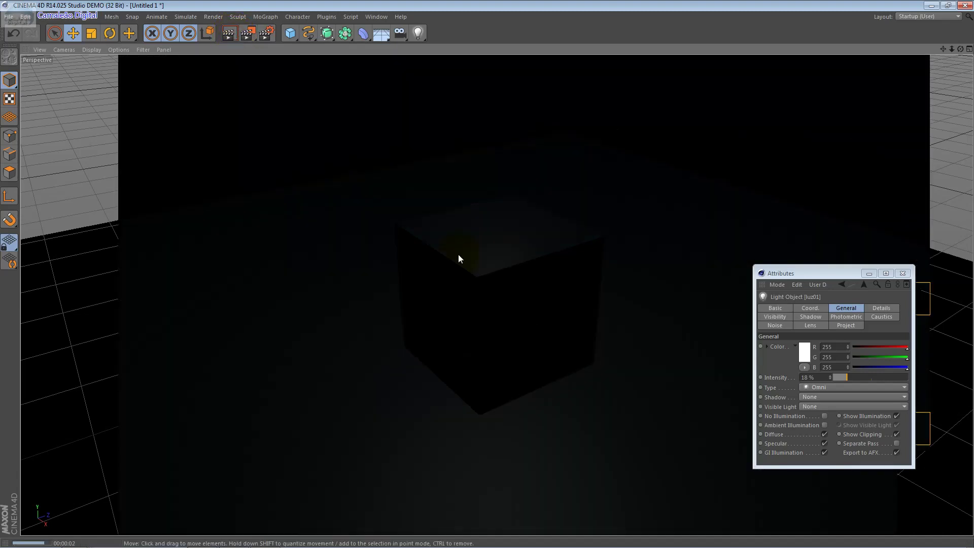
left_click(493, 273)
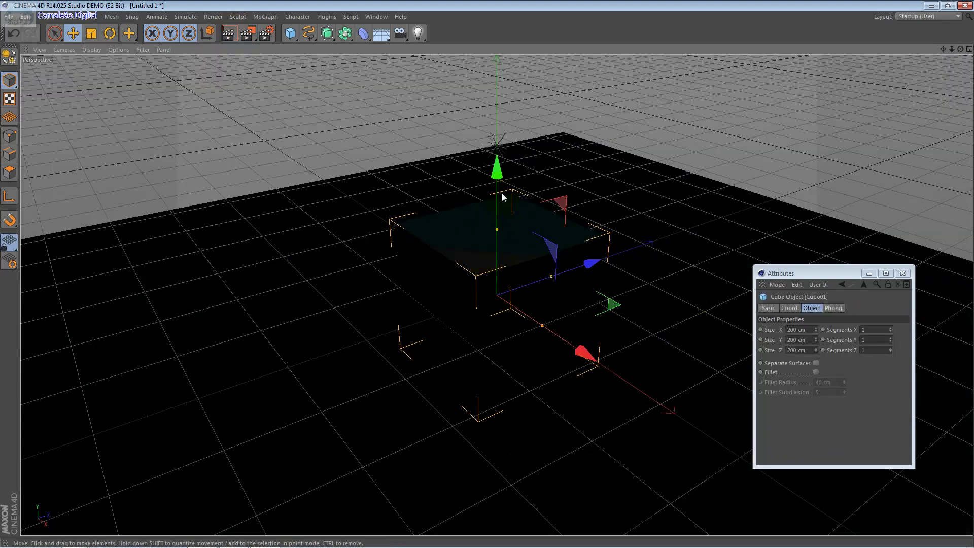
Step: Restore luz01's intensity to 100%
left_click(493, 140)
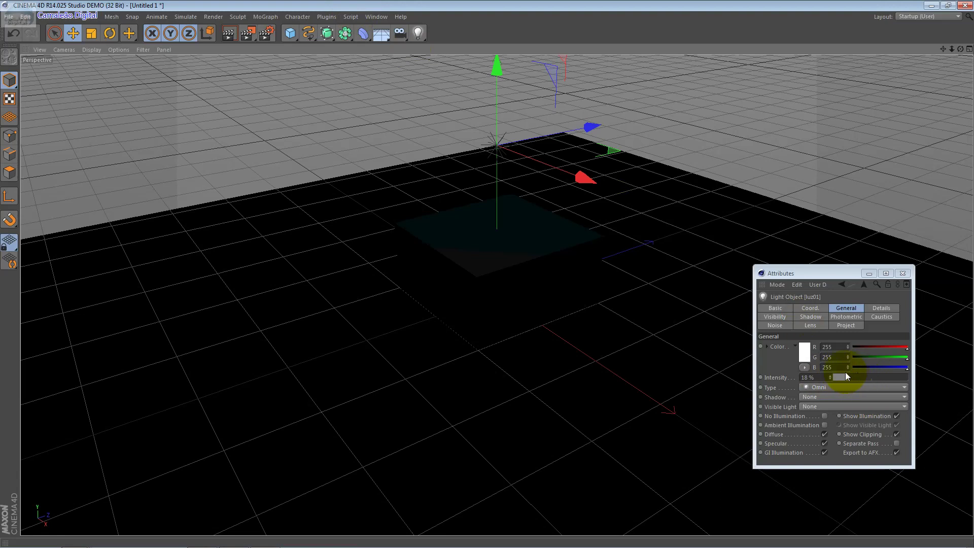
double_click(805, 376)
type("100")
key("Return")
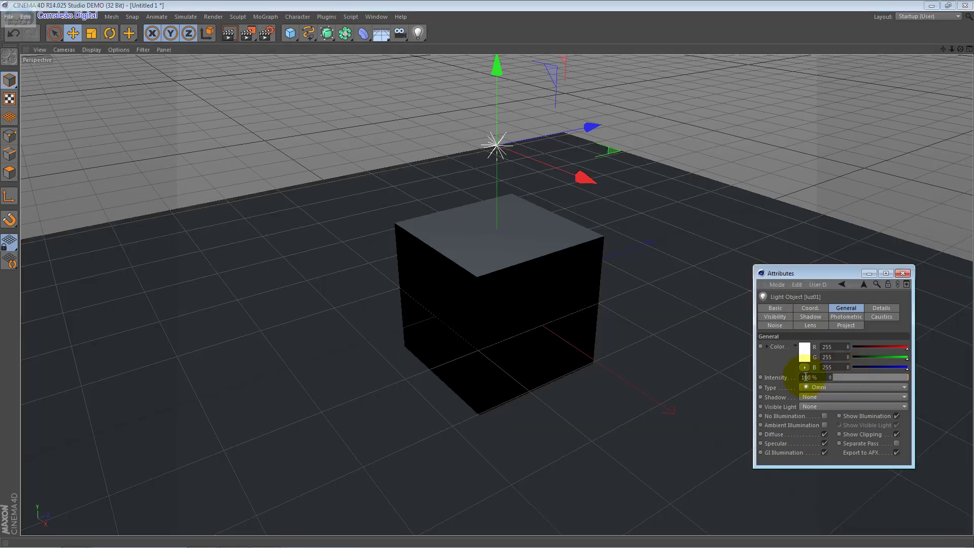
Step: Try editing the light colour's red, green and blue values directly
left_click(836, 345)
double_click(839, 343)
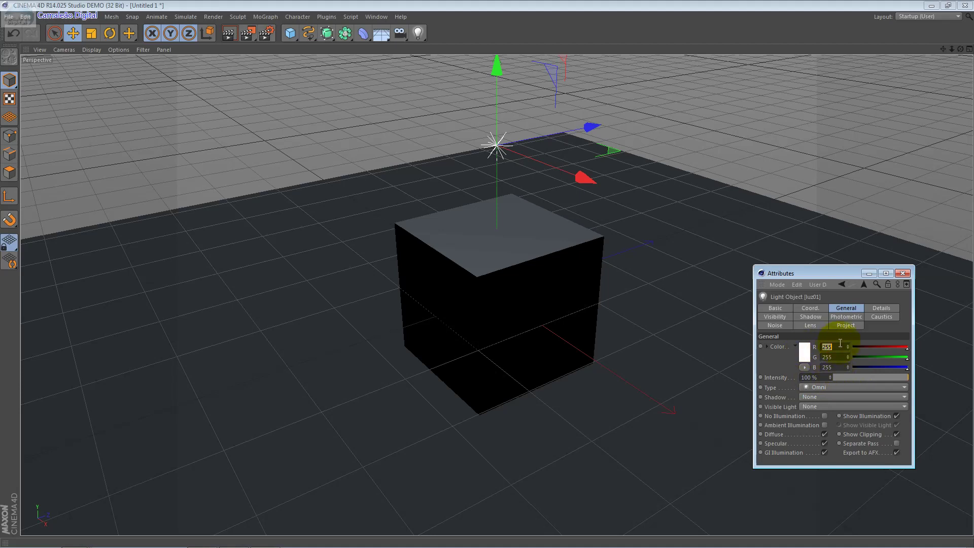
left_click(838, 368)
left_click(839, 364)
double_click(834, 358)
double_click(833, 366)
Step: Pick a bright teal (RGB 46, 236, 192) in the Color Picker and apply it to the light
left_click(806, 351)
left_click(834, 309)
left_click_drag(835, 310, 825, 308)
left_click(799, 318)
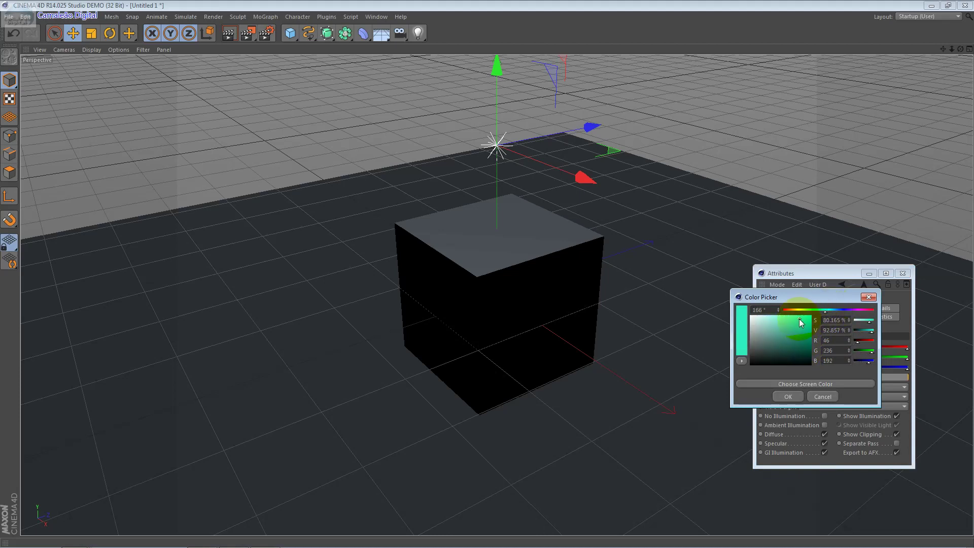
left_click(798, 395)
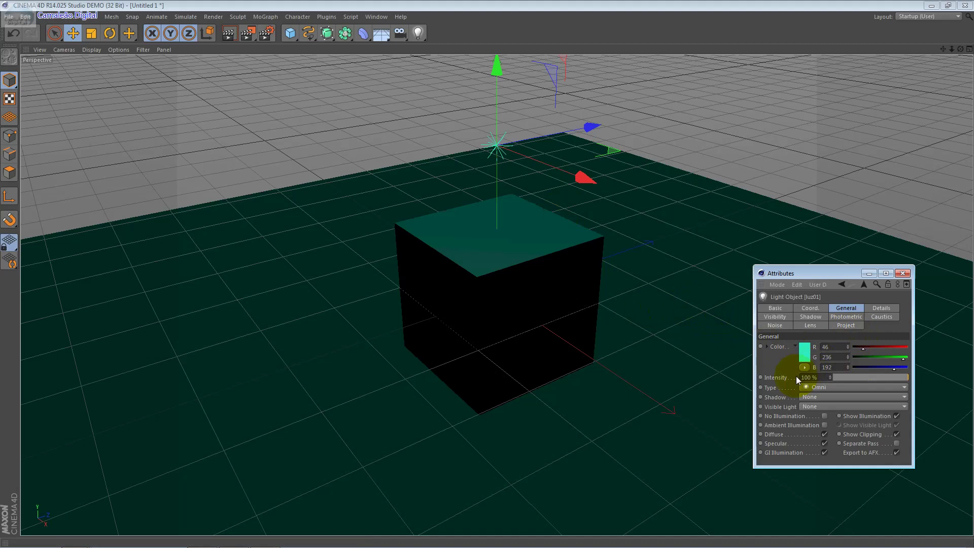
Step: Open the omni light's Type dropdown to list the available light types
left_click(833, 387)
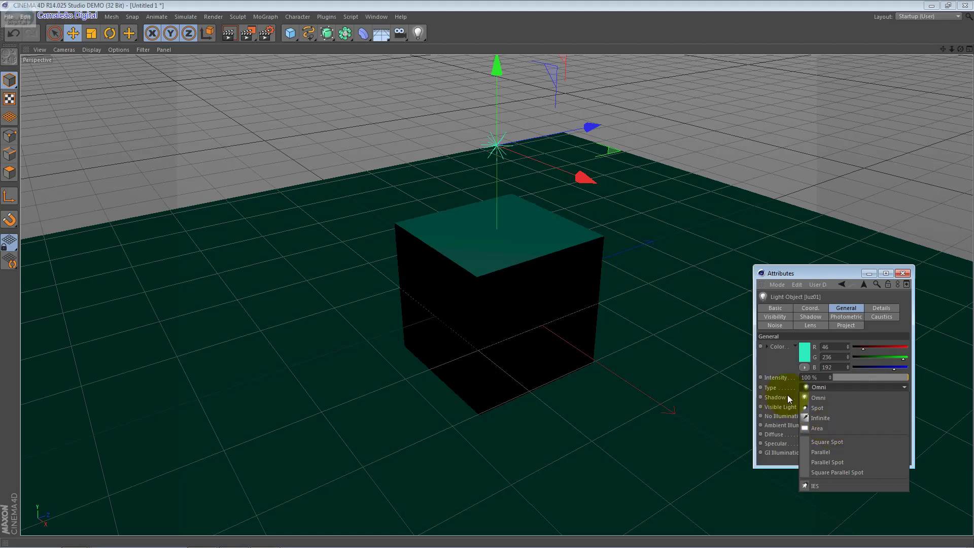
Step: Keep the light as Omni and set its shadows to Shadow Maps (Soft), leaving Visible Light at None
left_click(772, 367)
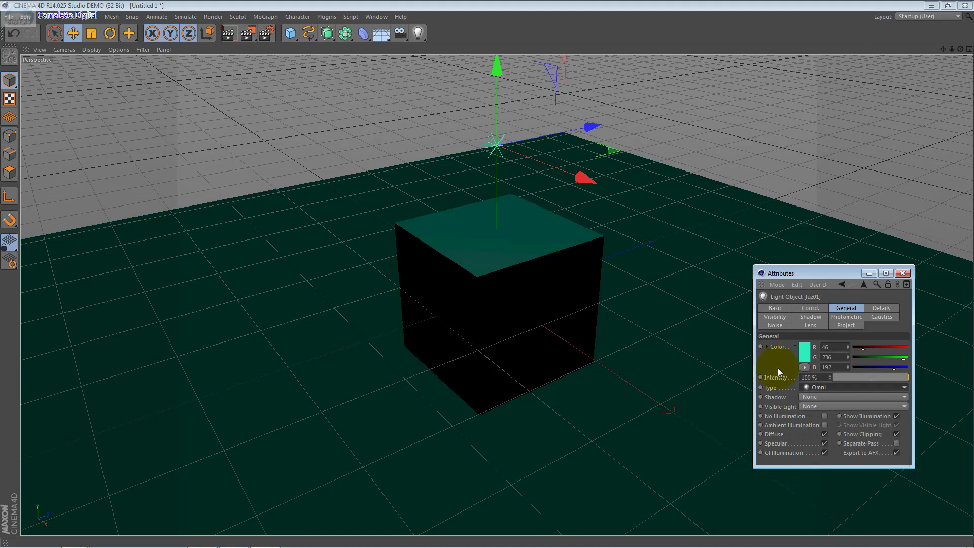
left_click(819, 397)
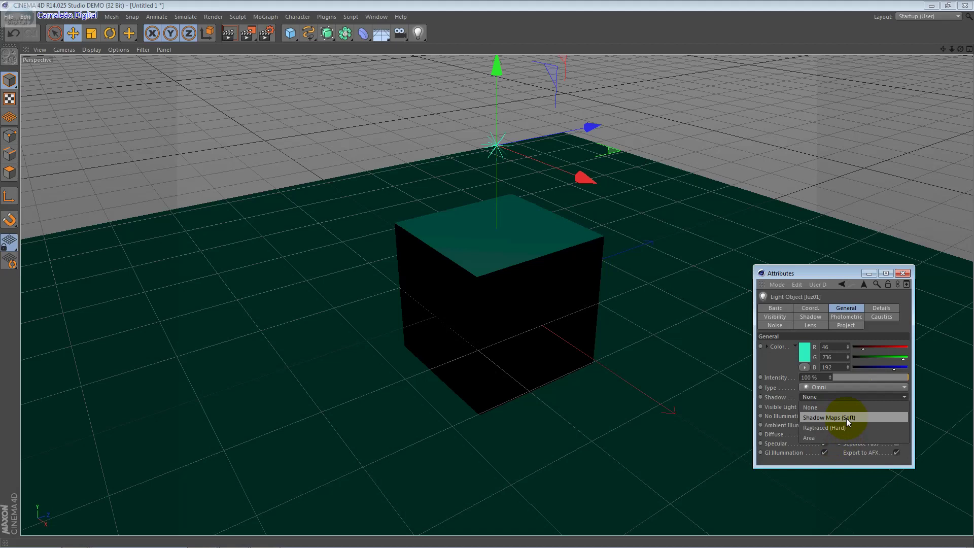
left_click(846, 418)
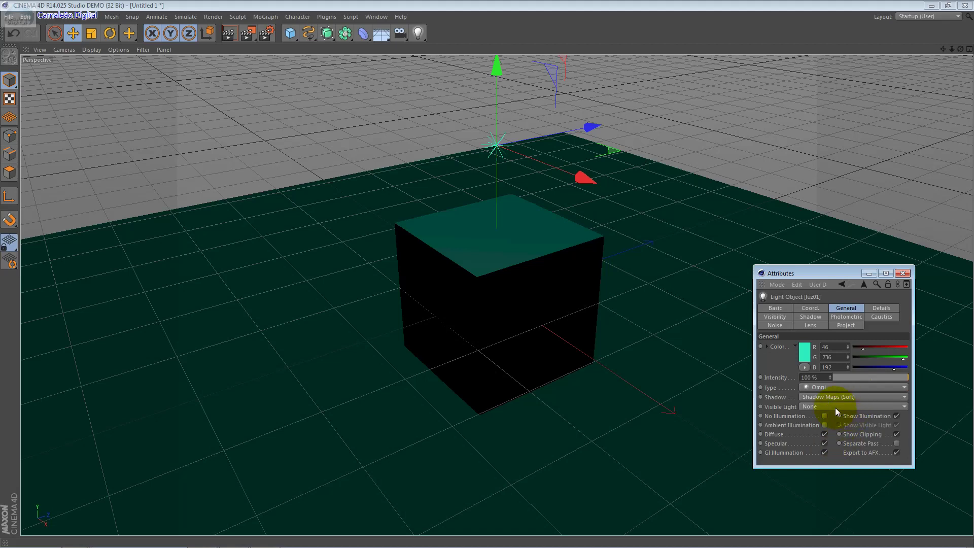
left_click(834, 407)
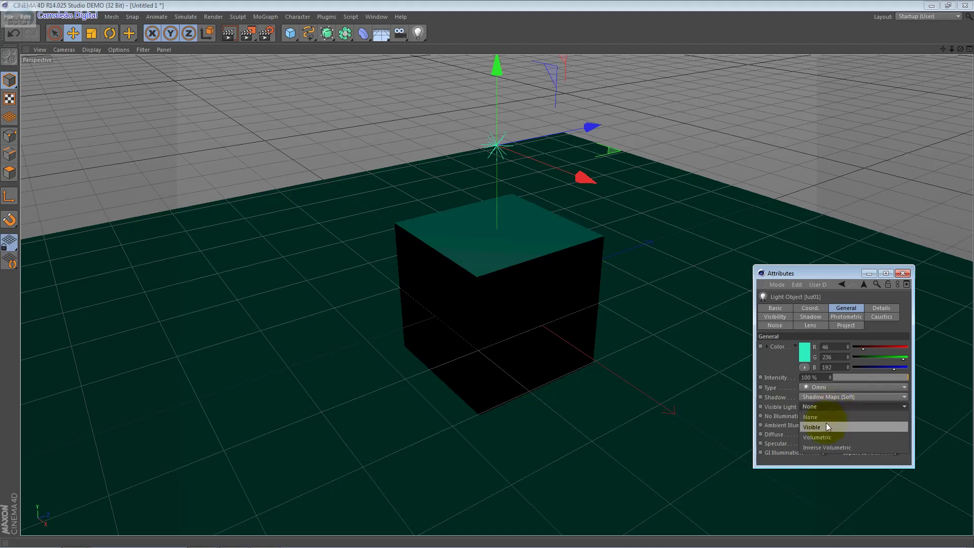
left_click(765, 407)
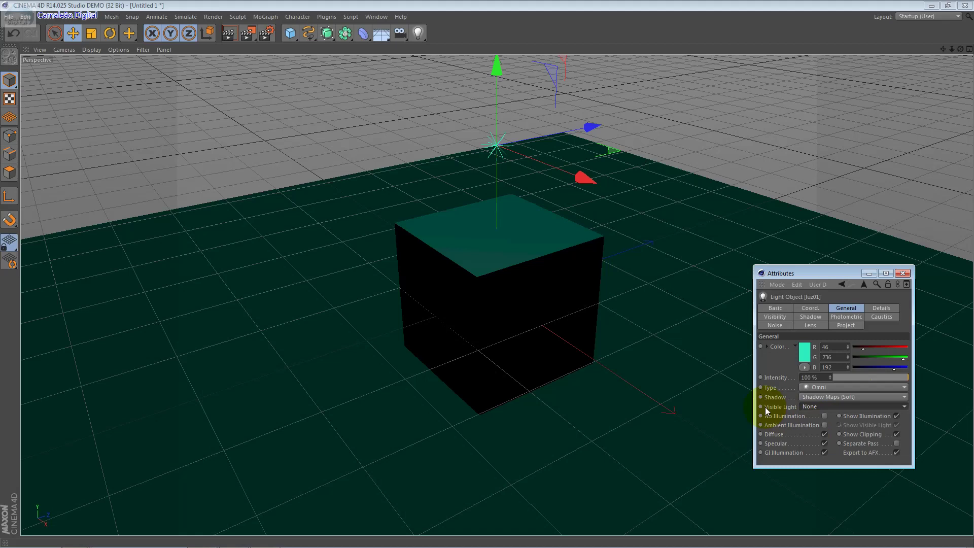
left_click(808, 406)
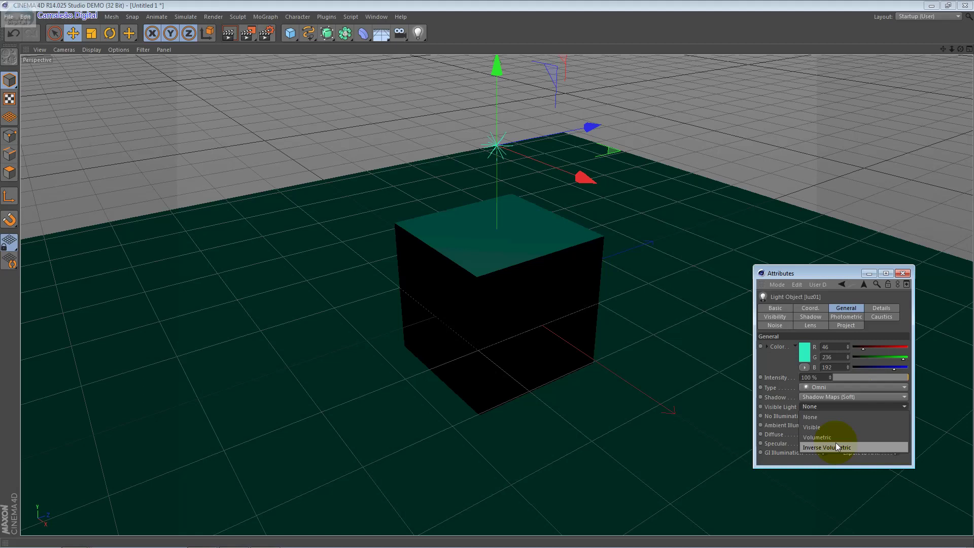
left_click(783, 392)
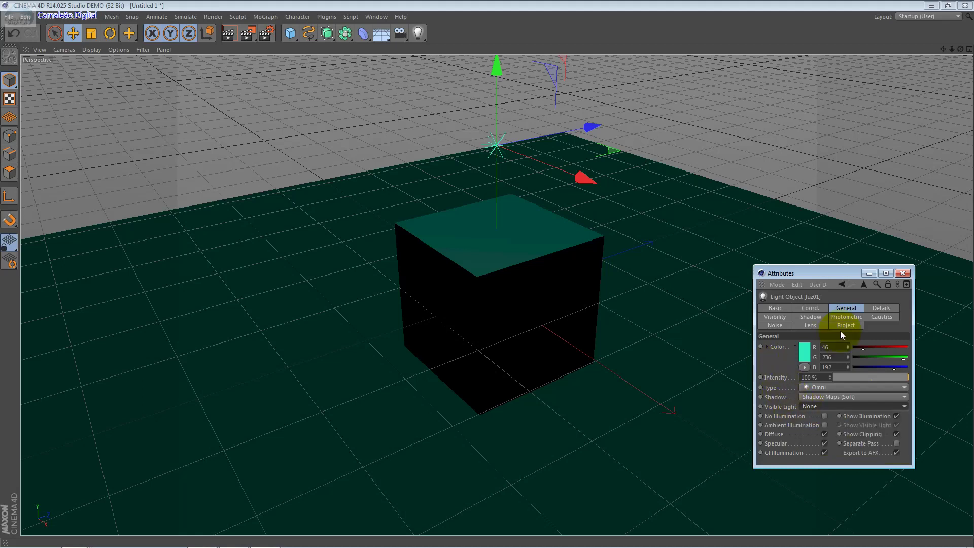
left_click(896, 415)
left_click(895, 415)
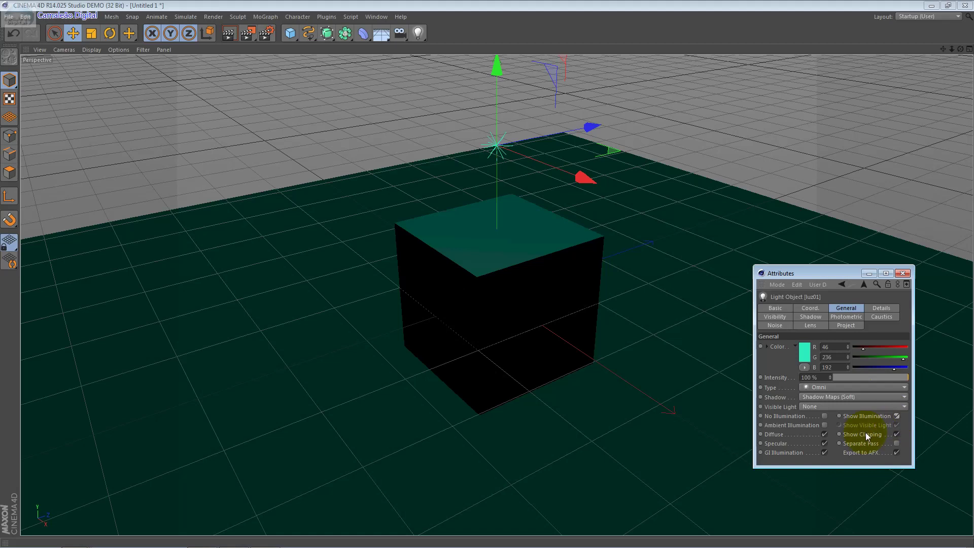
left_click(826, 433)
left_click(824, 452)
Step: Set the light's visibility falloff to 30% and render the view to check the lighting
left_click(880, 308)
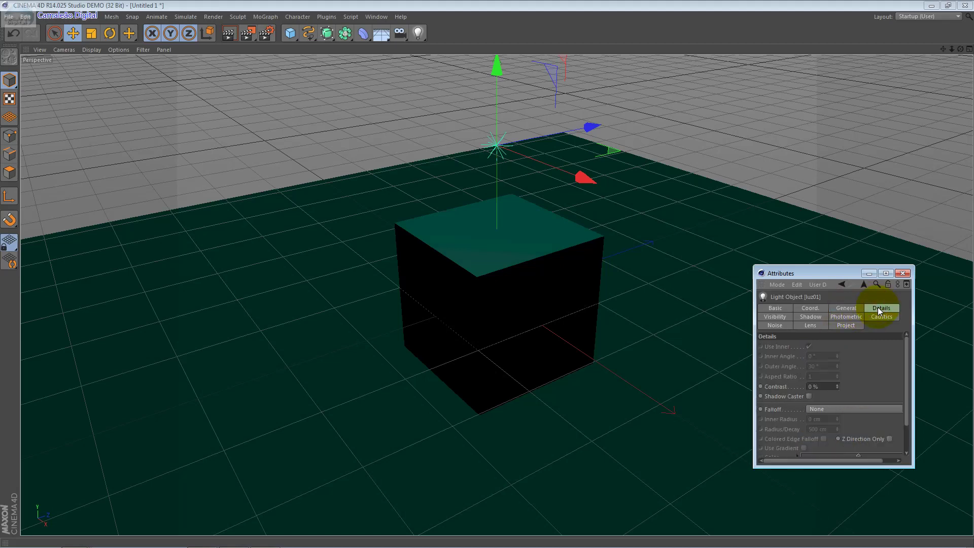
left_click(776, 316)
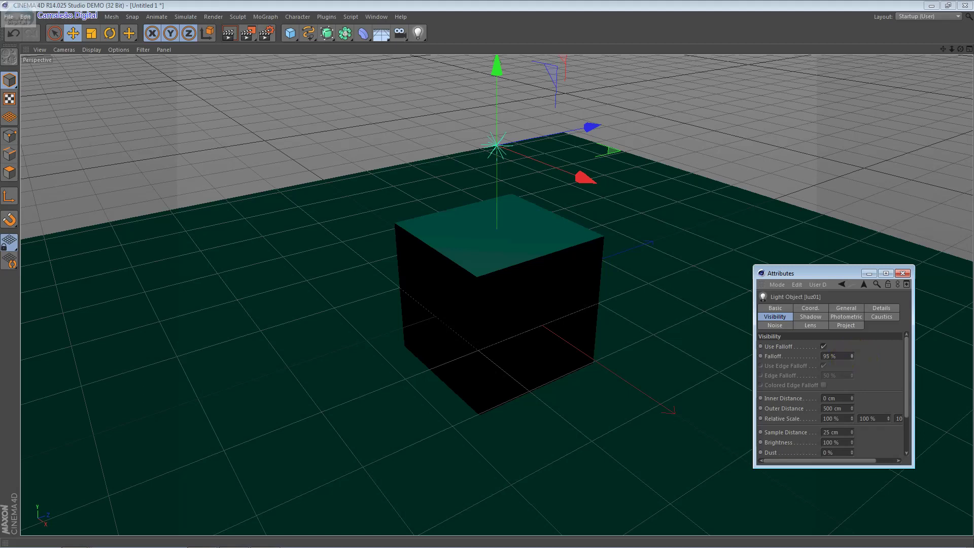
double_click(841, 354)
type("30")
key("Return")
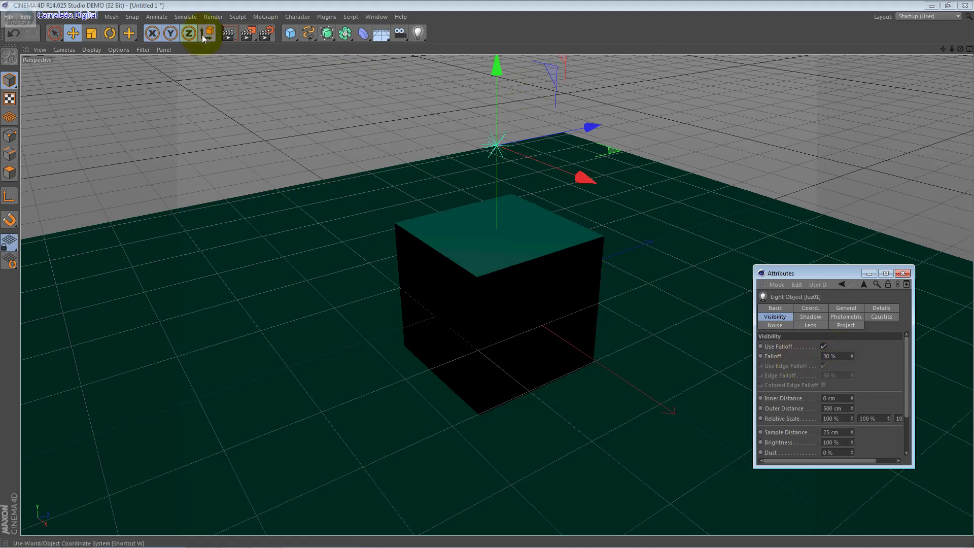
left_click(228, 34)
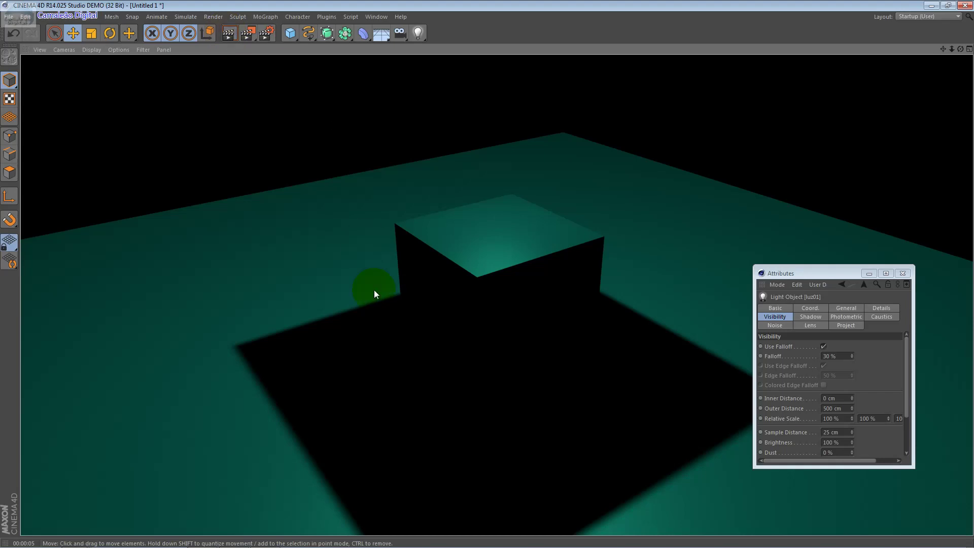
Step: Clear the render, reselect the light and raise its visibility falloff to 100%
left_click(464, 299)
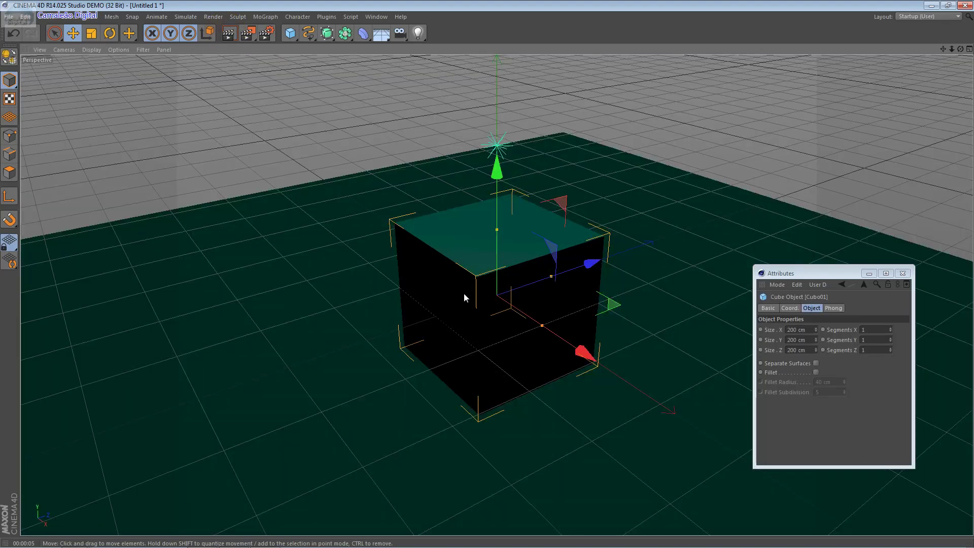
left_click(485, 140)
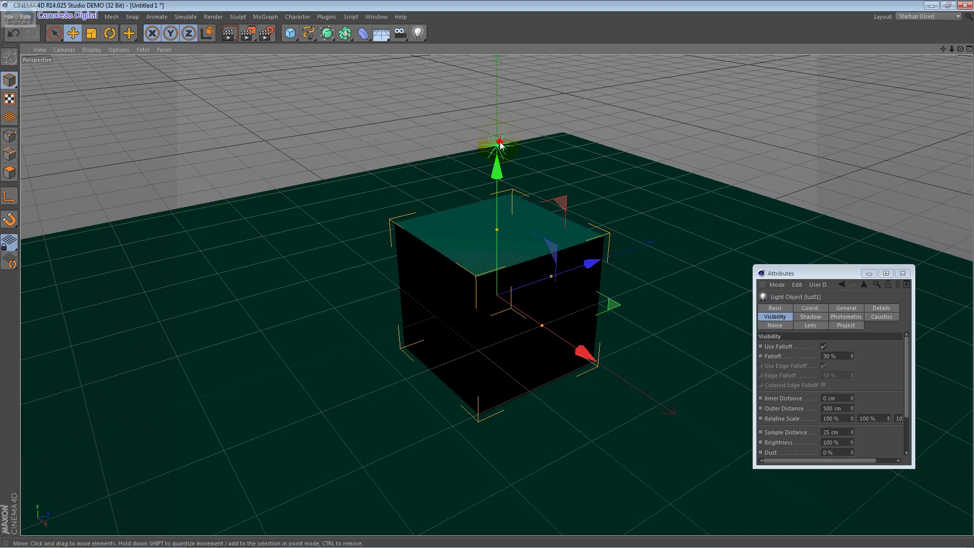
left_click(500, 146)
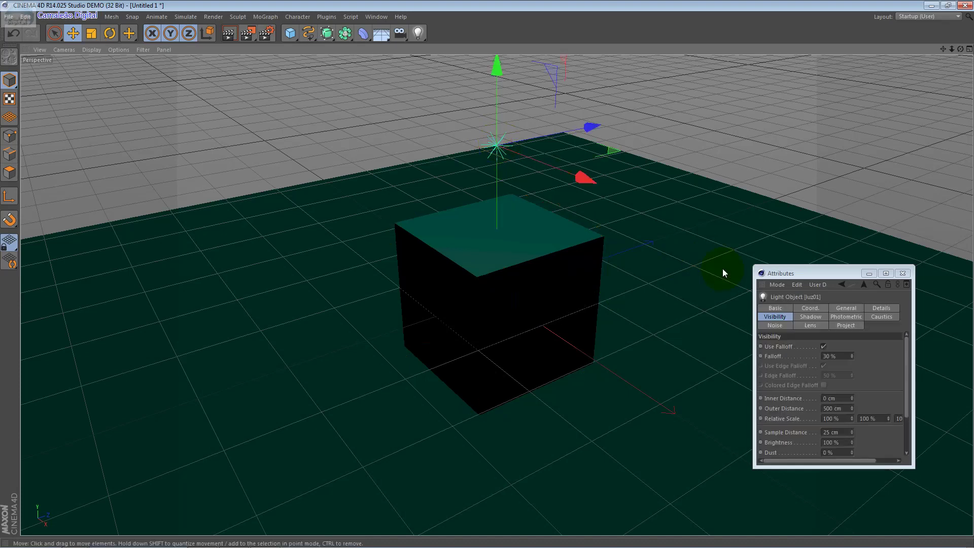
left_click(847, 356)
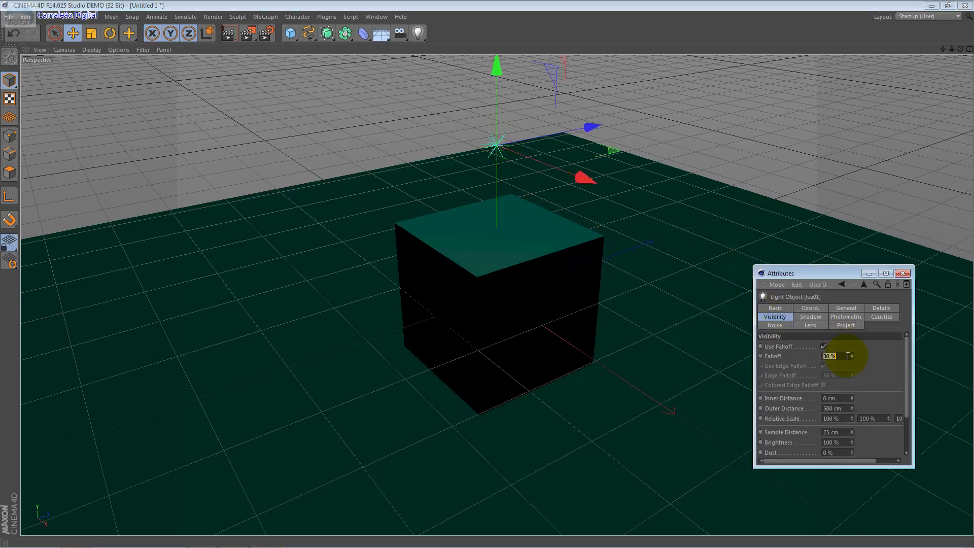
type("100")
key("Return")
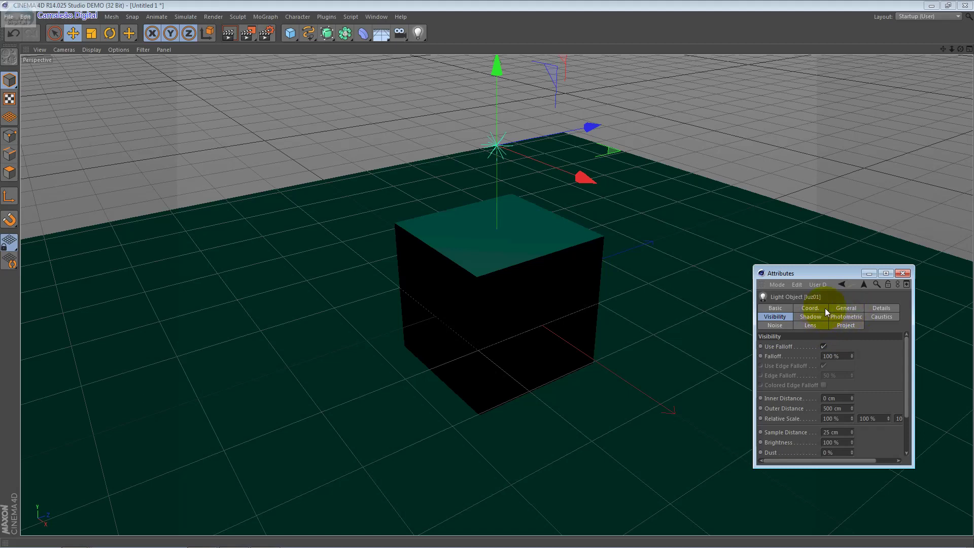
left_click(831, 307)
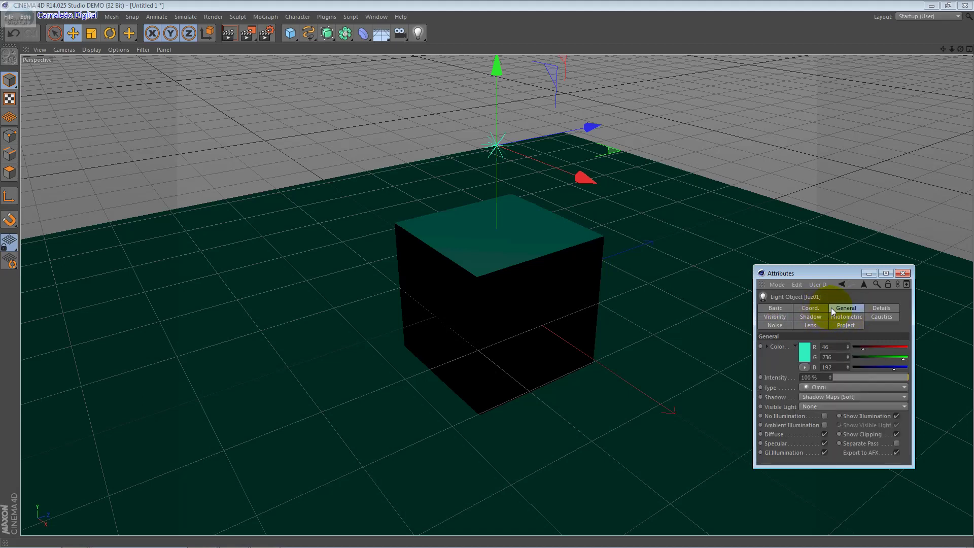
Step: Switch the light to Raytraced (Hard) shadows and render a preview of the cube's sharp shadow
left_click(826, 397)
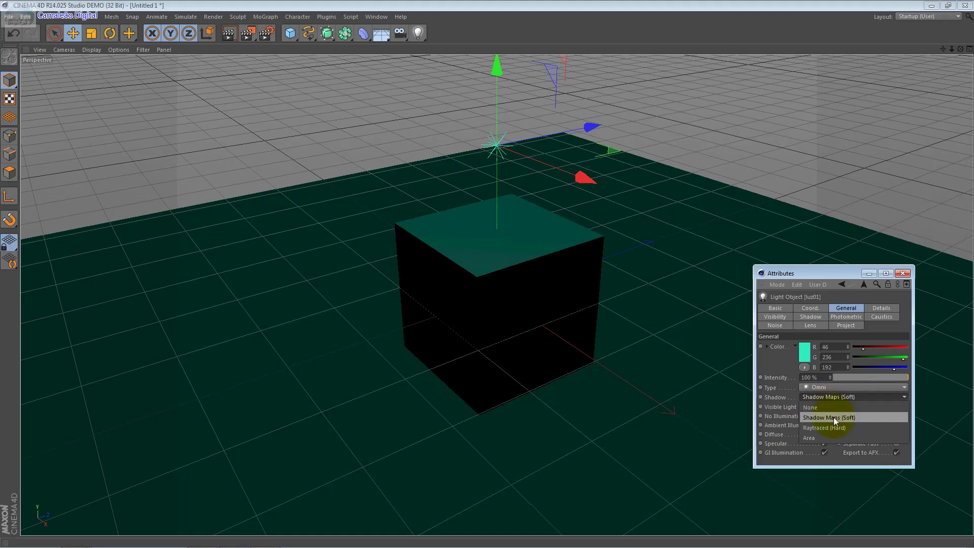
left_click(833, 427)
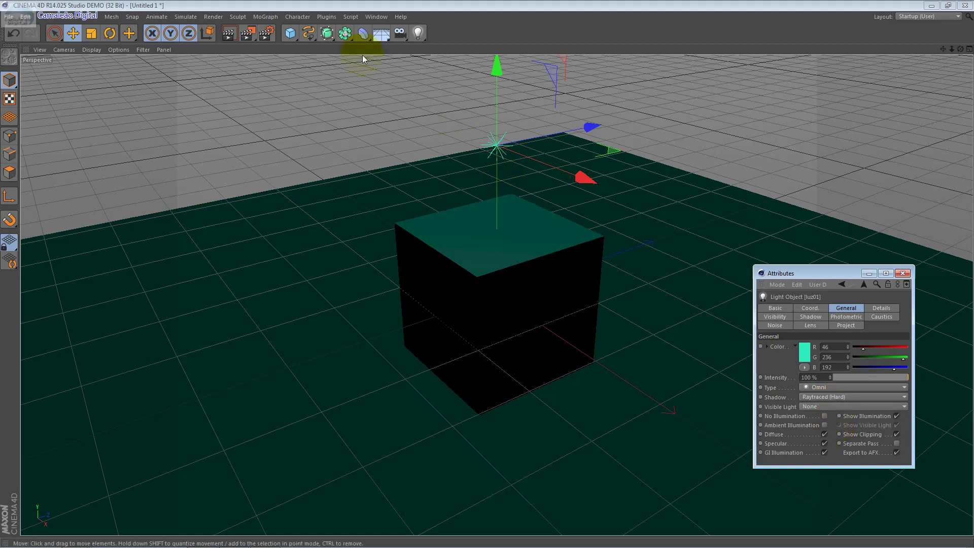
left_click(236, 34)
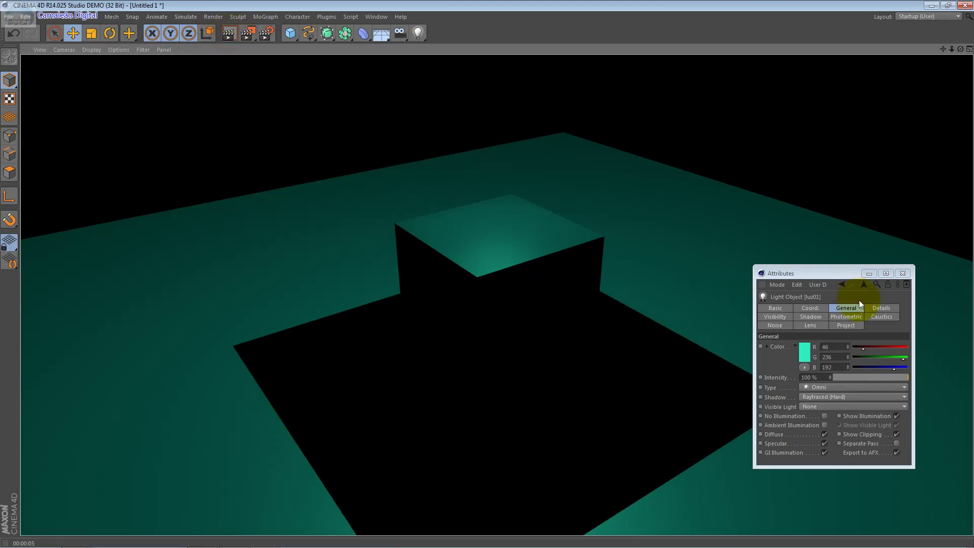
Step: Return the light to Shadow Maps (Soft) and render to compare the softer shadow
left_click(846, 398)
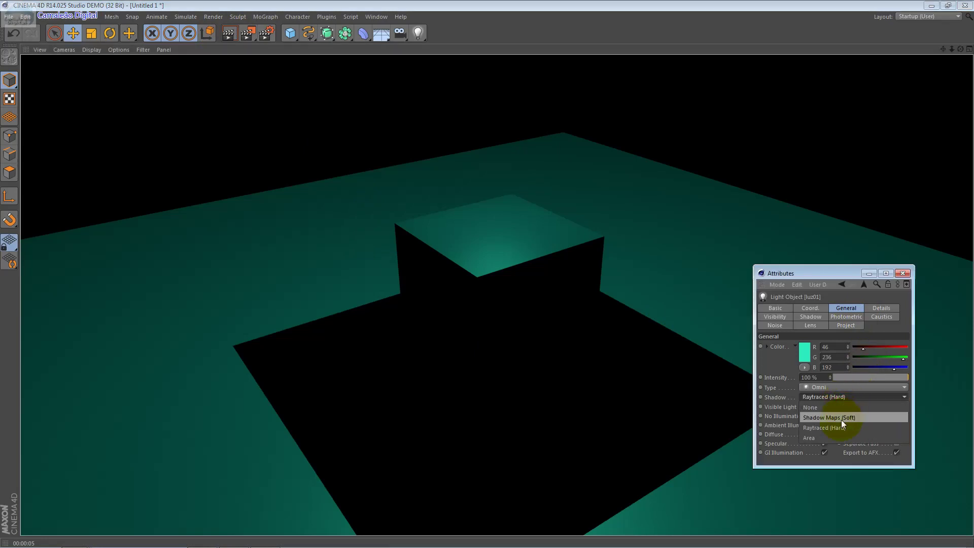
left_click(848, 419)
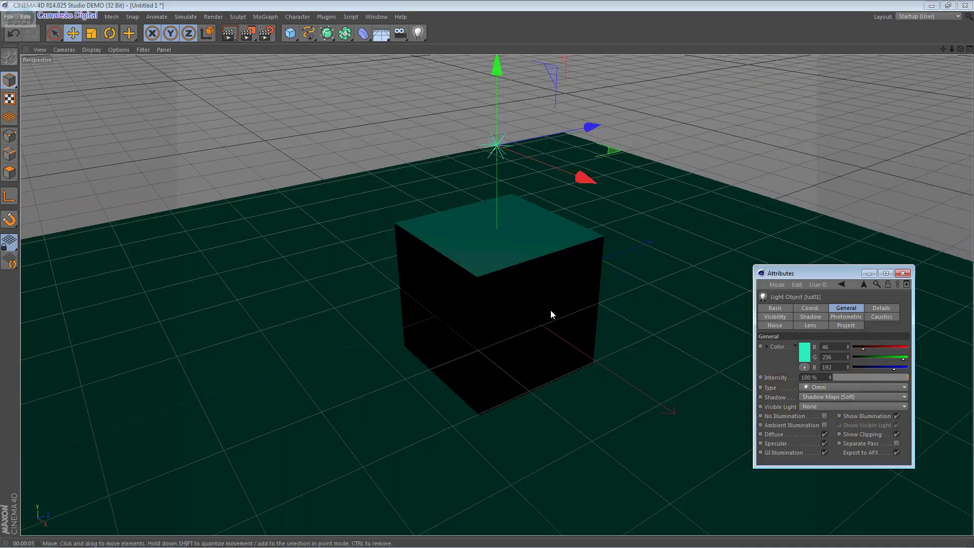
left_click(227, 39)
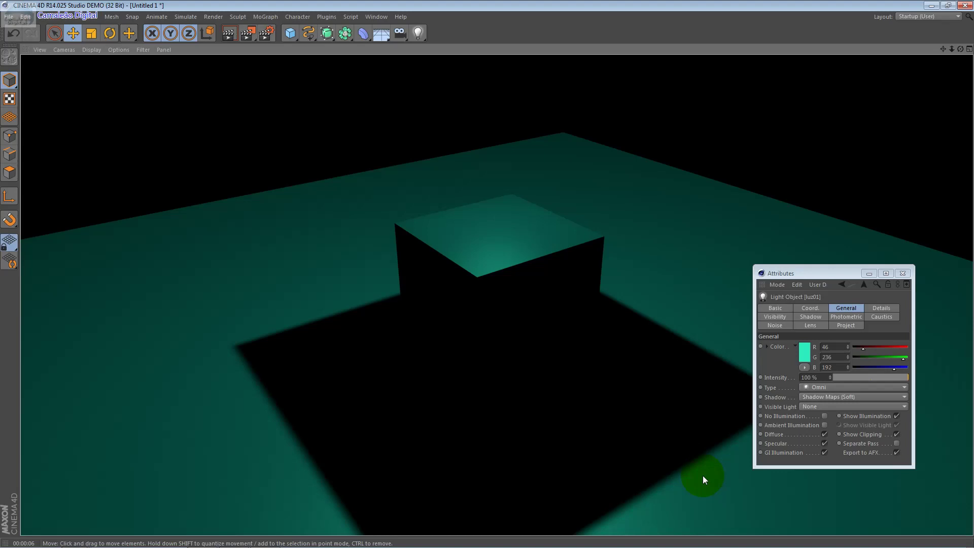
left_click(386, 233)
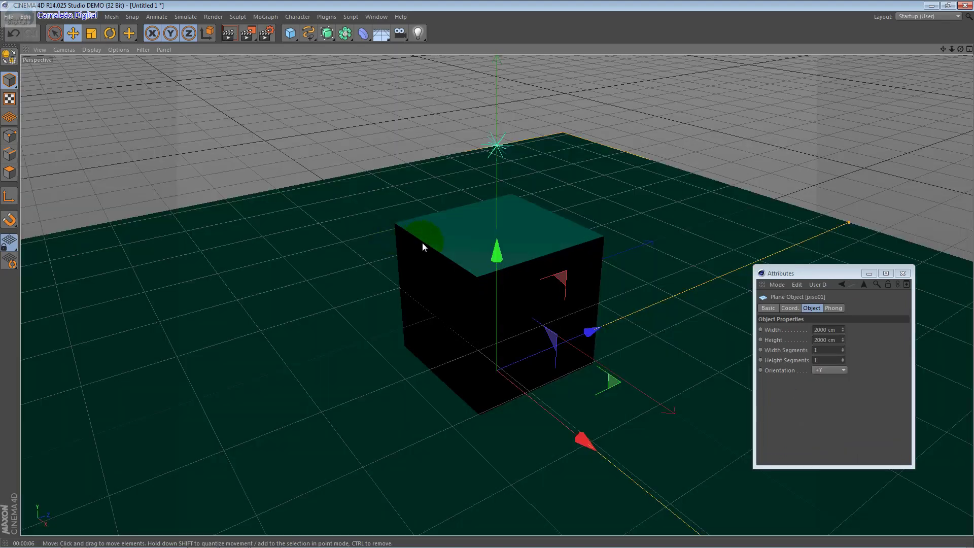
Step: Select the omni light, set Visible Light to Visible, and shrink its glow sphere
left_click(504, 137)
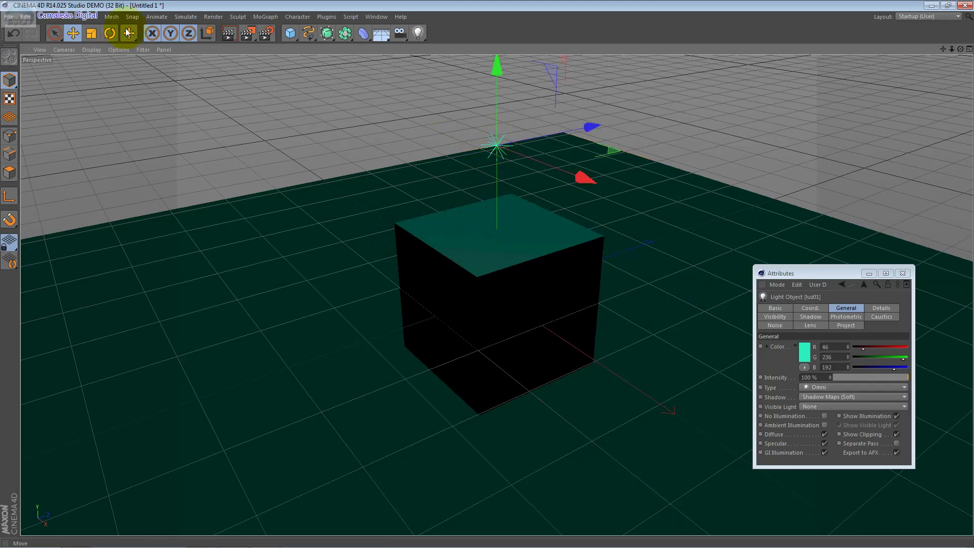
key("e")
left_click(726, 265)
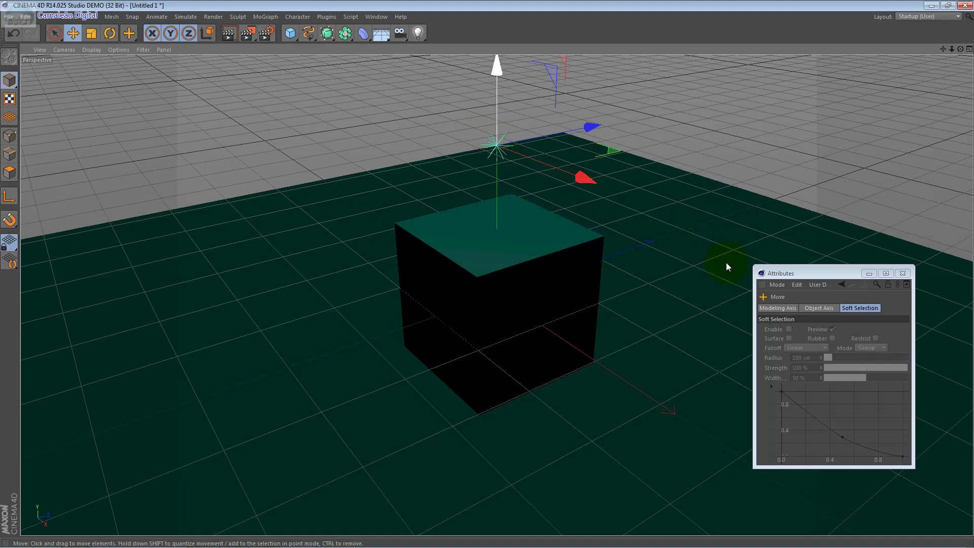
left_click(505, 140)
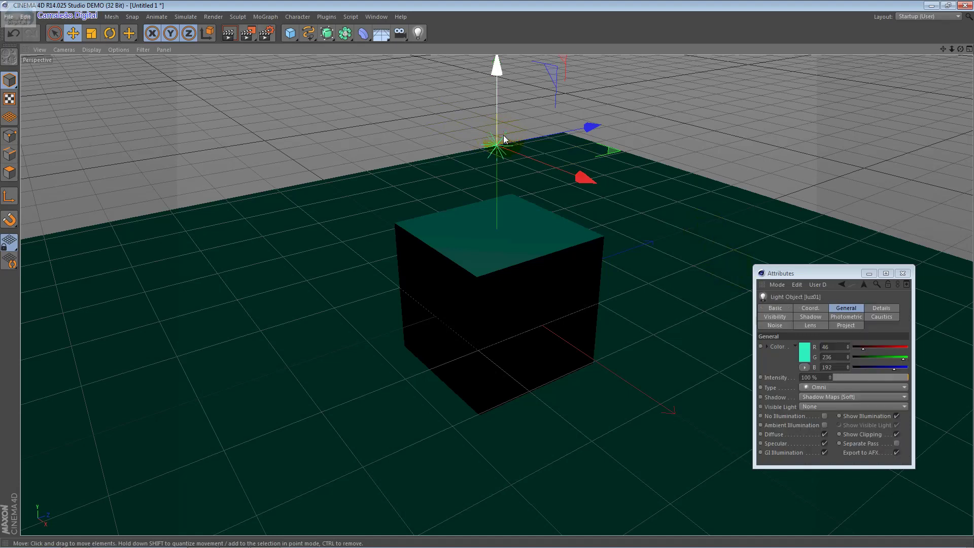
left_click(854, 404)
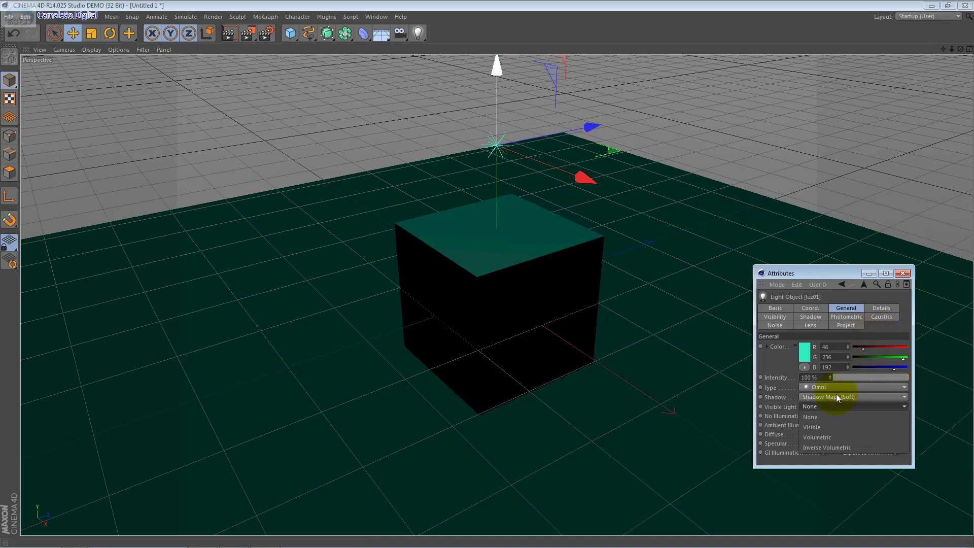
left_click(790, 405)
left_click(820, 424)
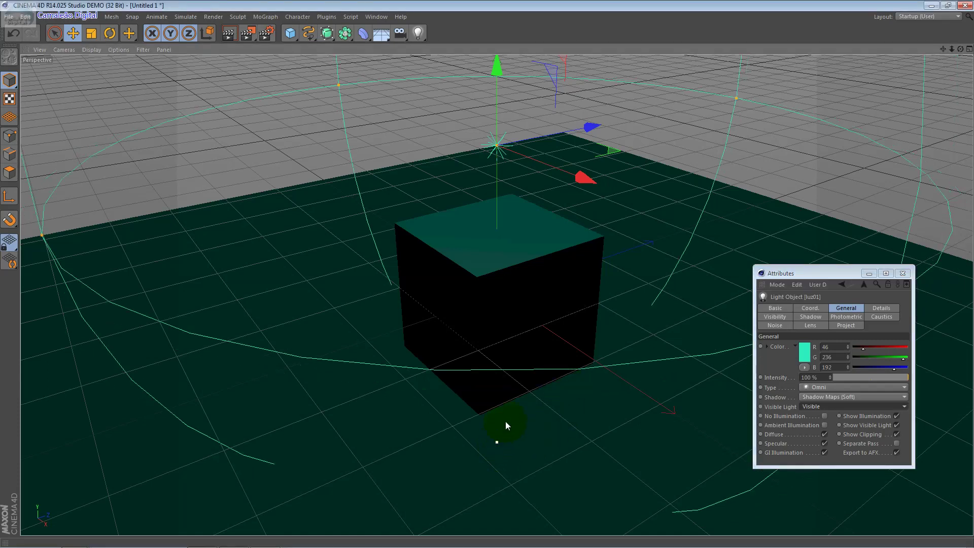
left_click_drag(505, 349, 502, 342)
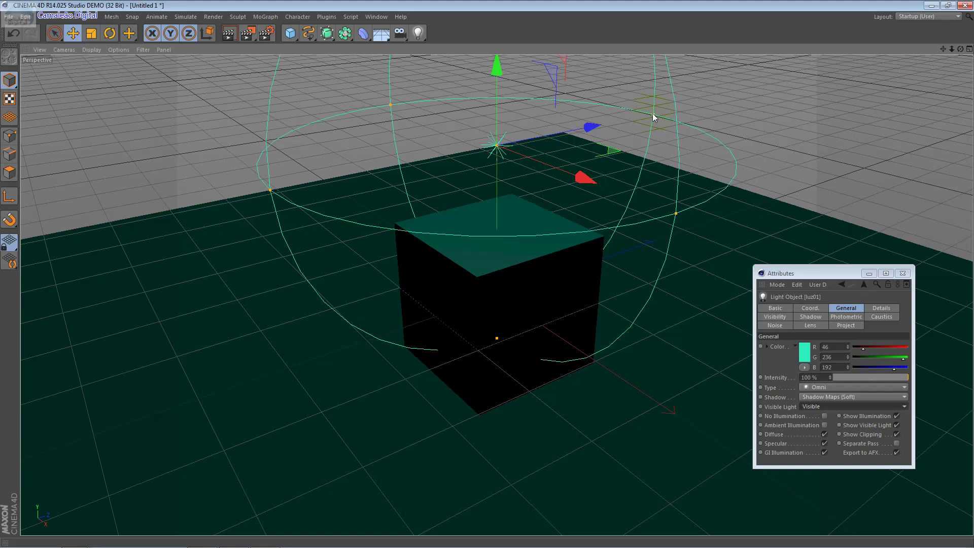
Step: In the four-view layout, resize the light's glow to a small ring, then render the perspective
left_click(969, 53)
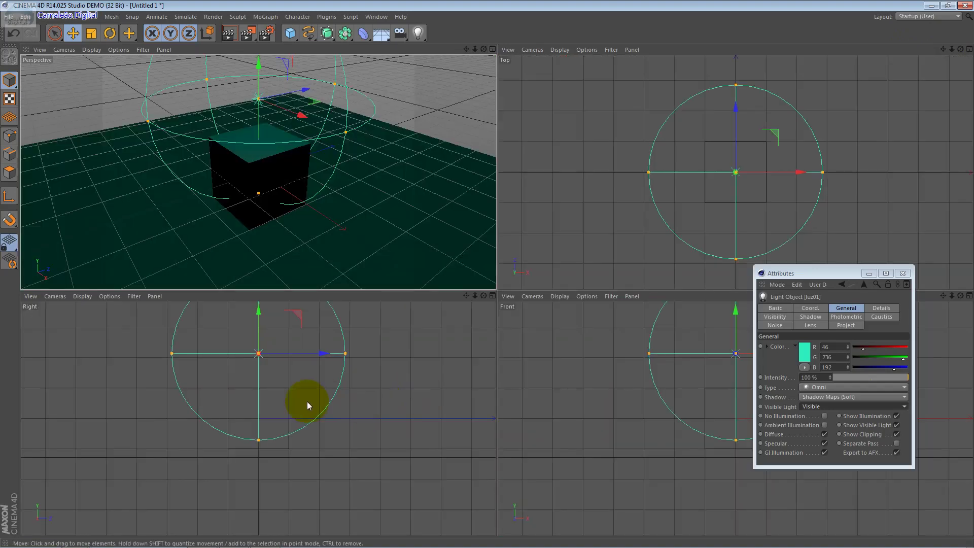
left_click(345, 354)
left_click_drag(345, 354, 444, 354)
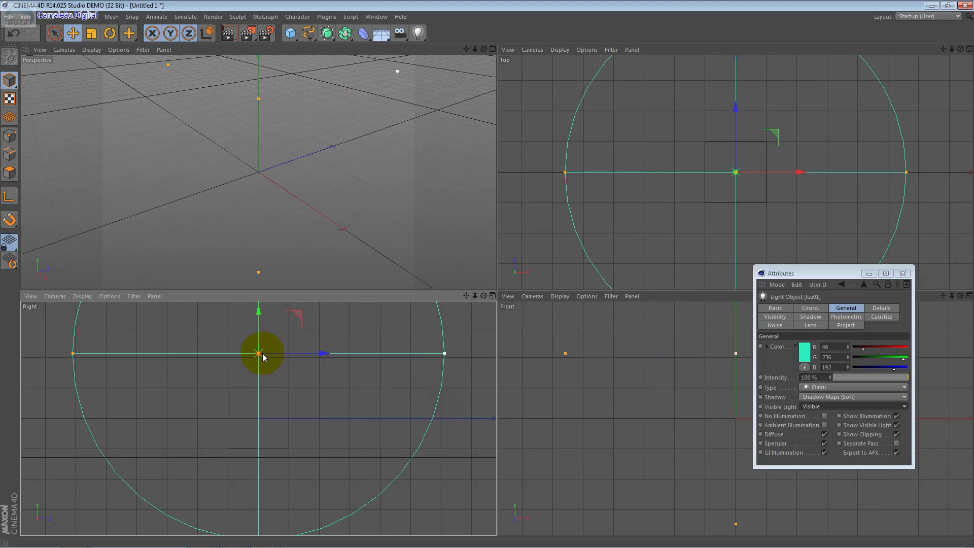
left_click_drag(262, 356, 285, 357)
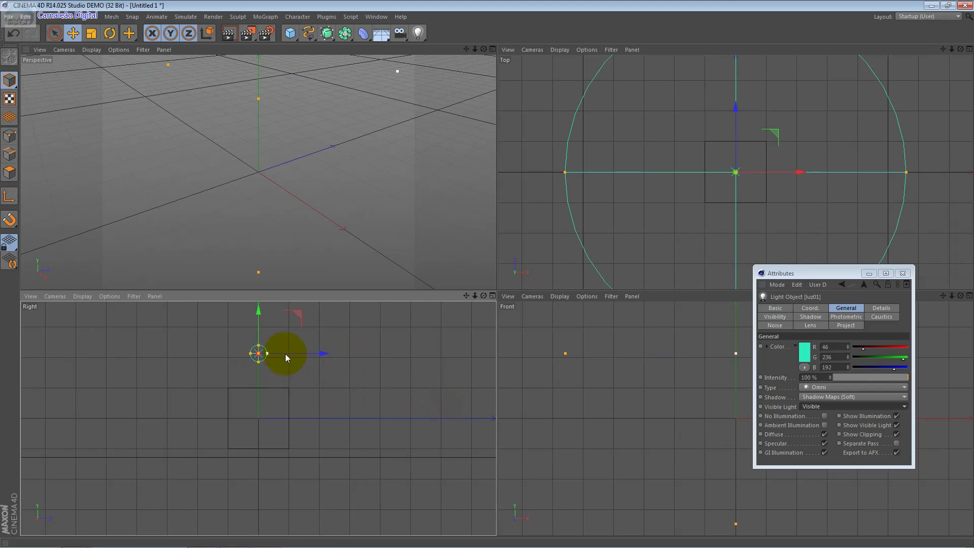
left_click_drag(285, 354, 291, 355)
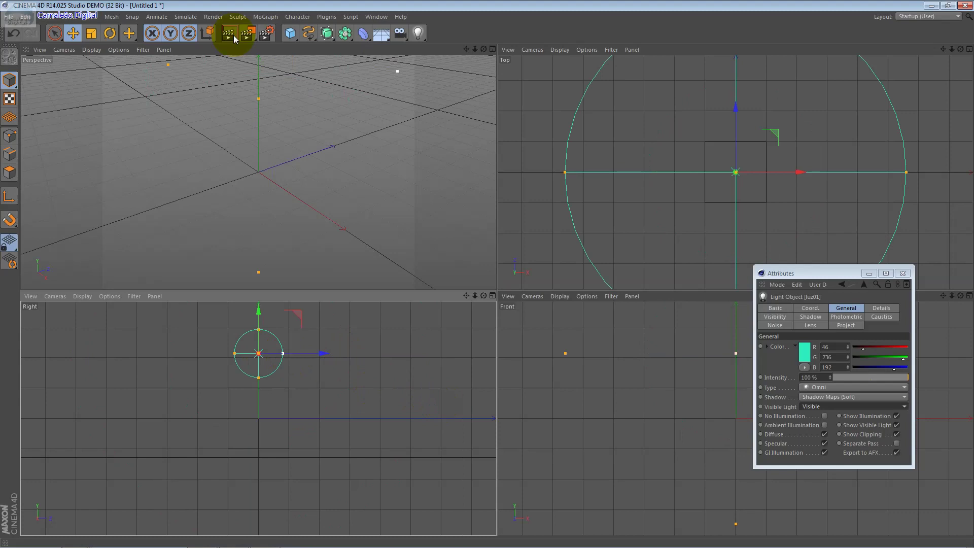
left_click(233, 35)
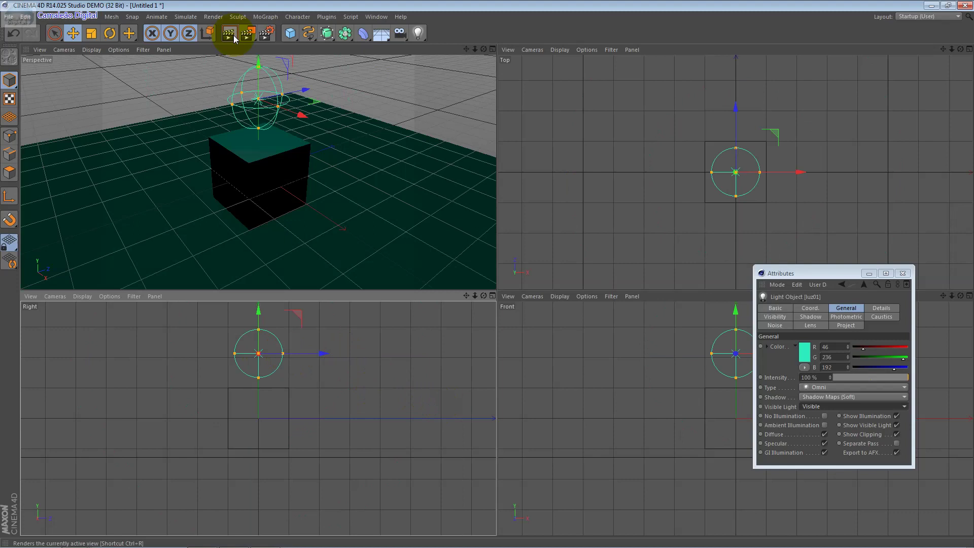
left_click(234, 35)
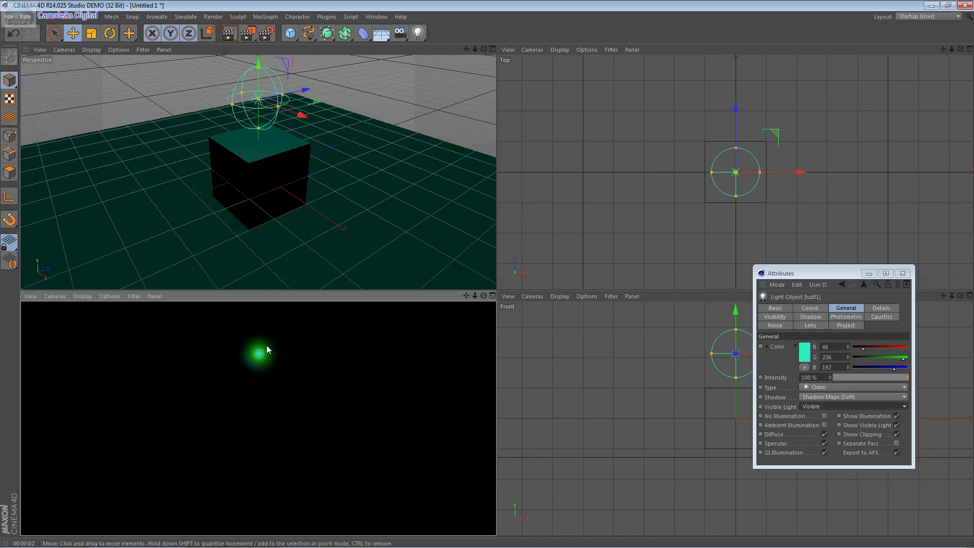
left_click(258, 65)
left_click(233, 34)
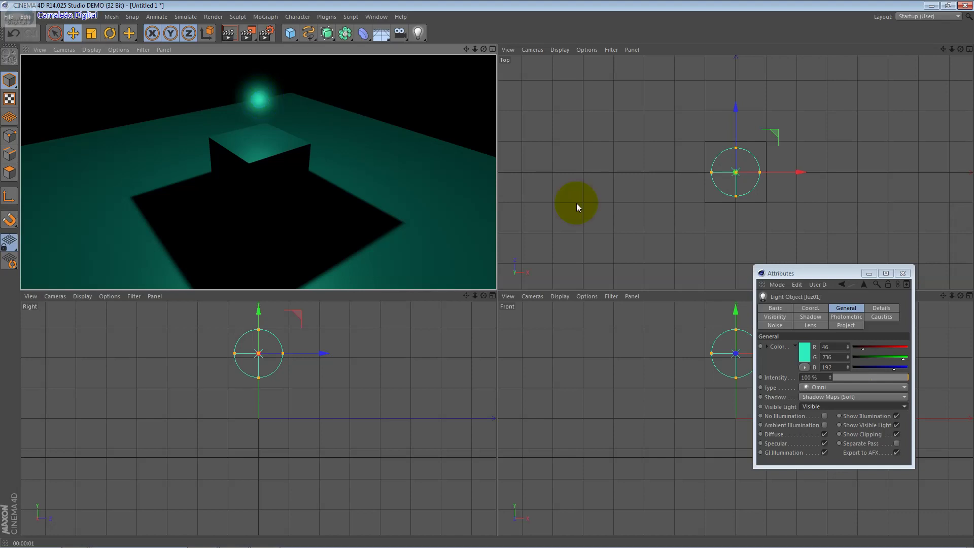
left_click(814, 377)
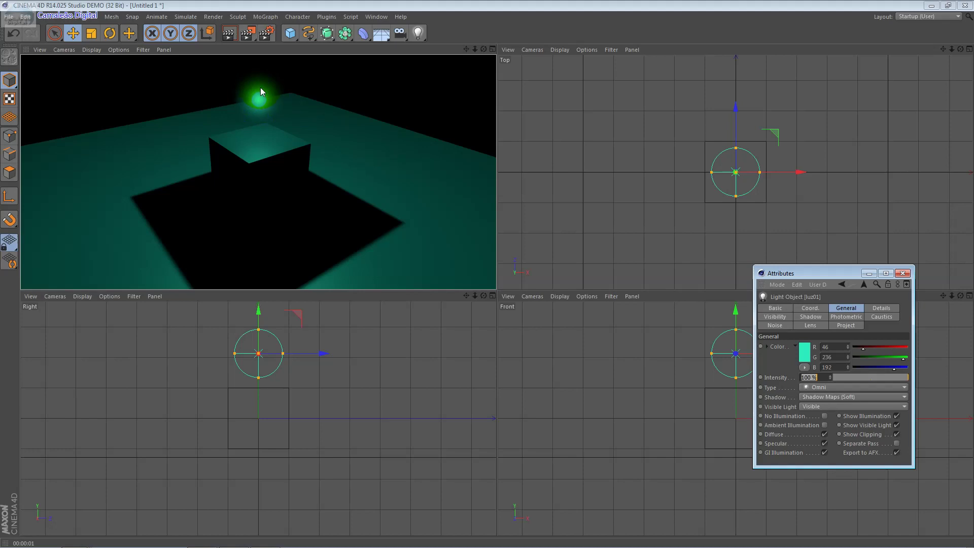
left_click(260, 87)
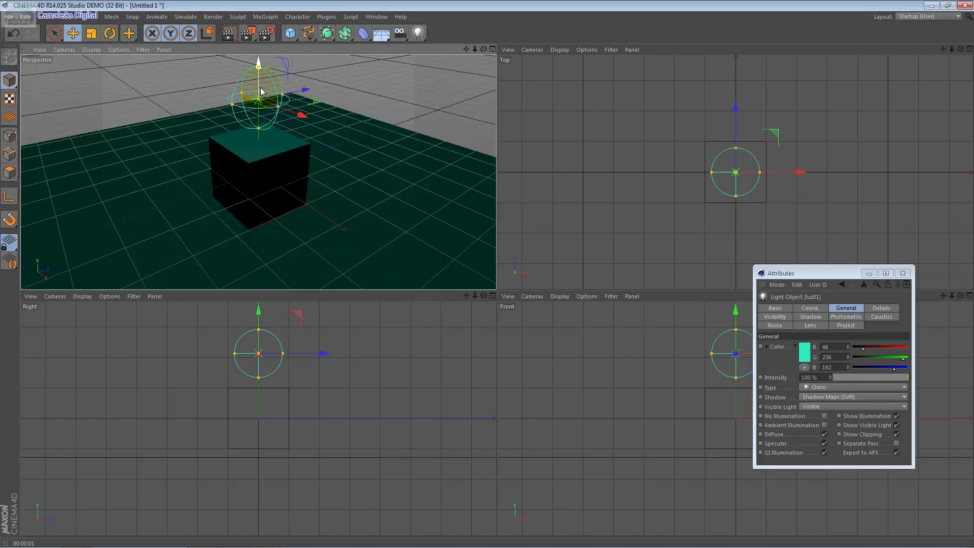
Step: Enlarge the glow sphere to a 447.156 cm outer distance and maximize the Perspective view
left_click_drag(280, 108, 350, 187)
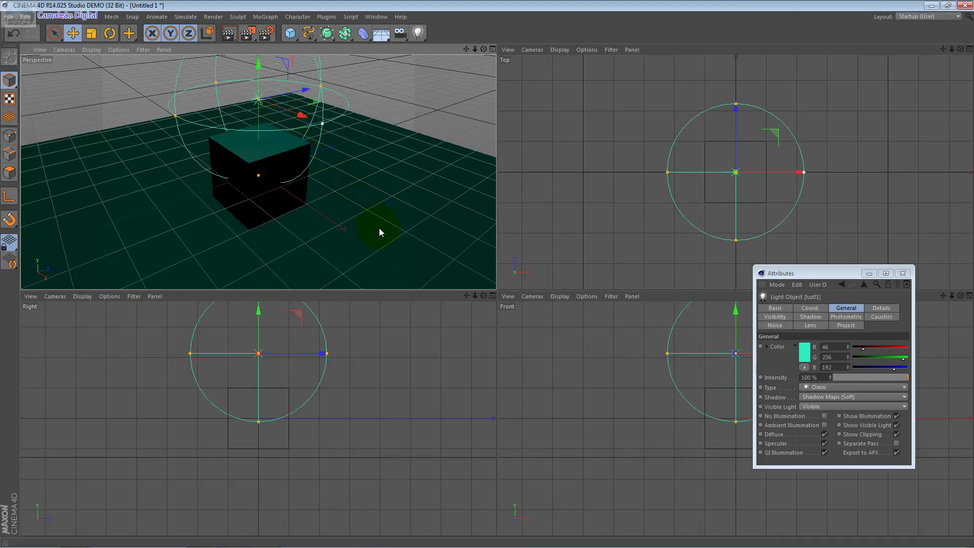
left_click_drag(388, 240, 397, 249)
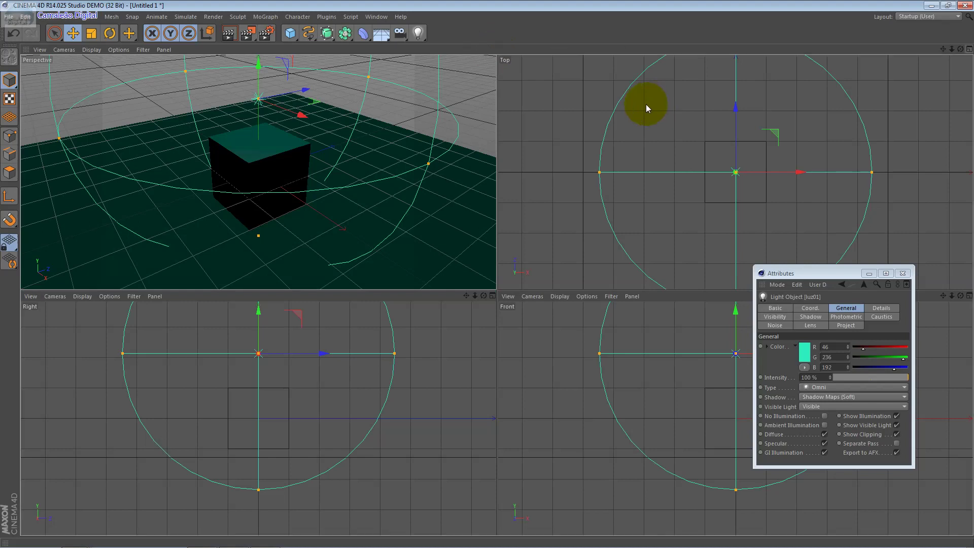
key("F1")
left_click(775, 316)
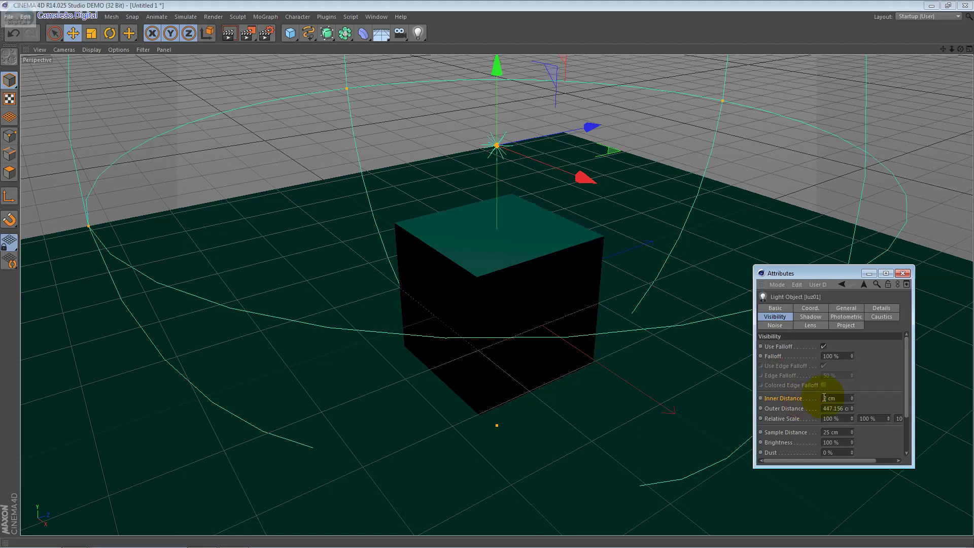
Step: Set the light's visible outer distance to 300 cm
left_click(831, 398)
left_click(496, 147)
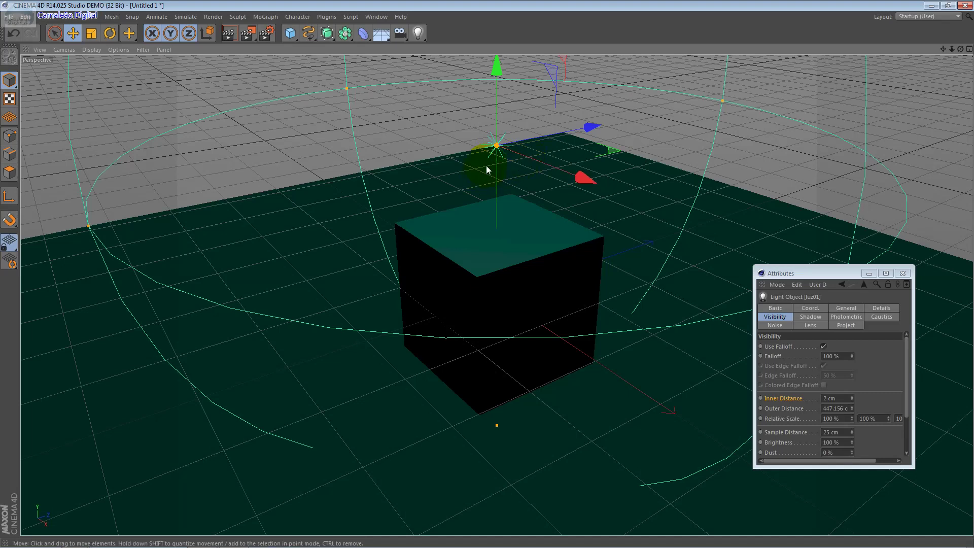
left_click(529, 159)
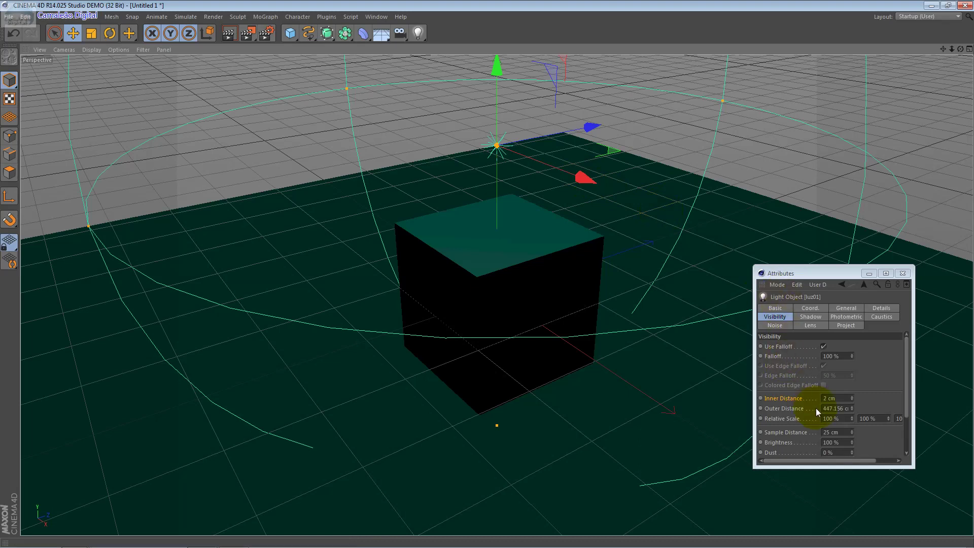
left_click(841, 400)
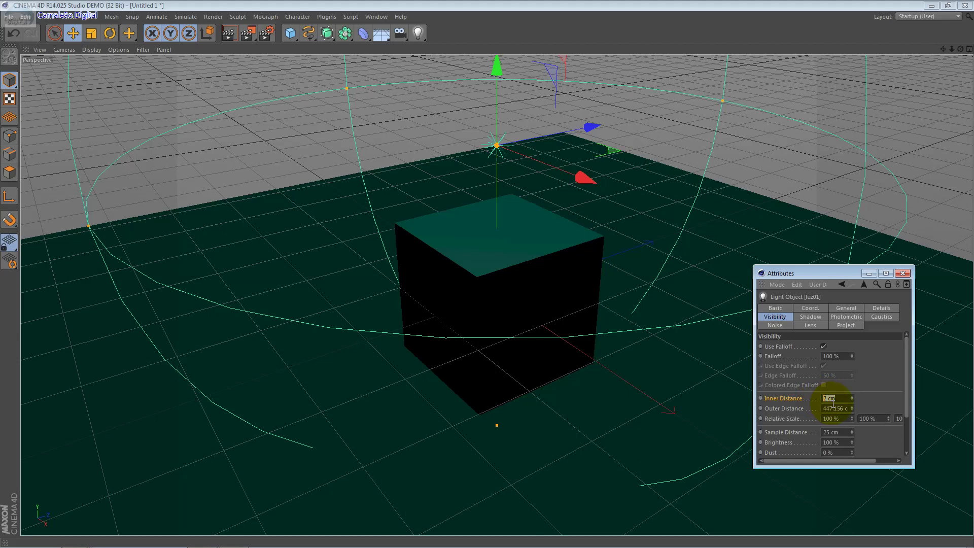
left_click(843, 408)
double_click(843, 406)
type("300")
key("Return")
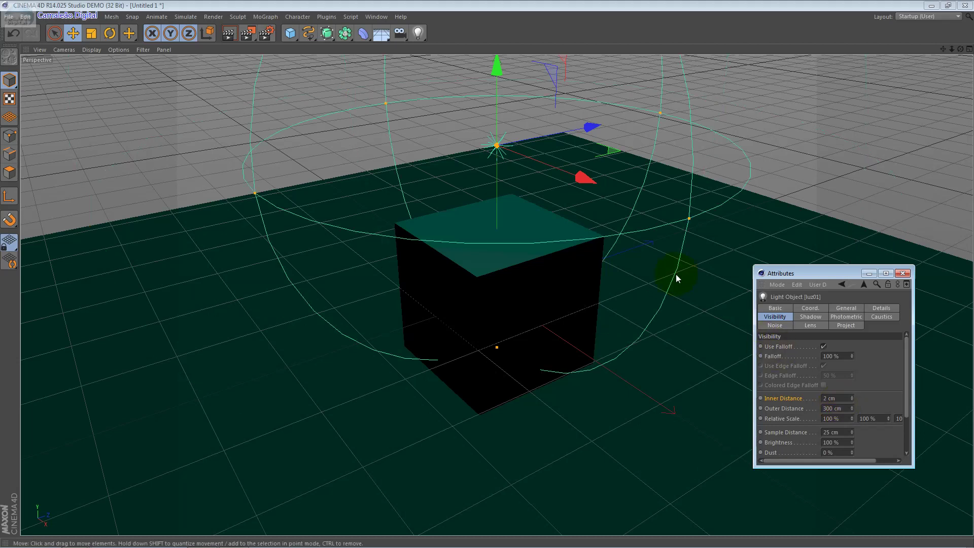
Step: Try inner distances of 30 and 50 cm, then drag the inner falloff sphere larger
left_click(824, 397)
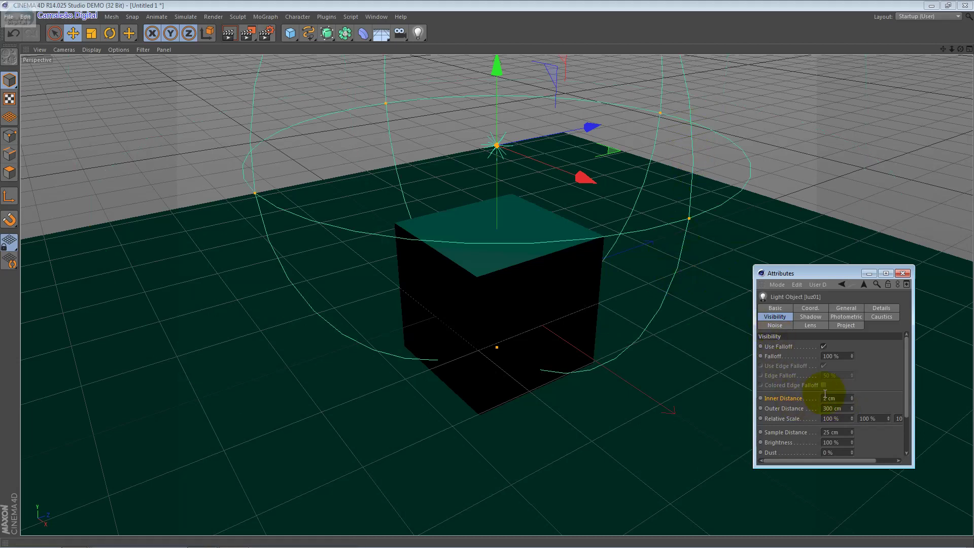
type("30")
key("Return")
type("50")
key("Return")
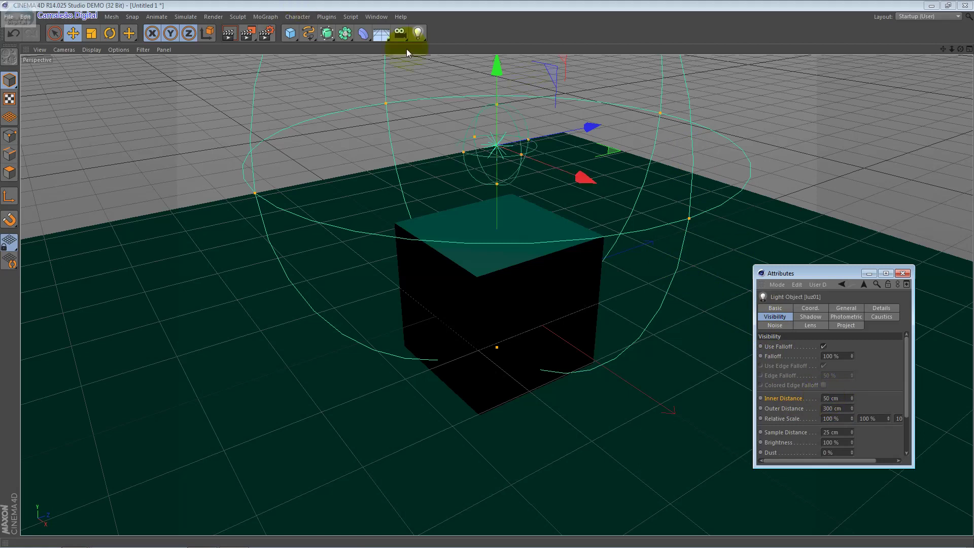
left_click(471, 158)
left_click_drag(464, 151, 431, 180)
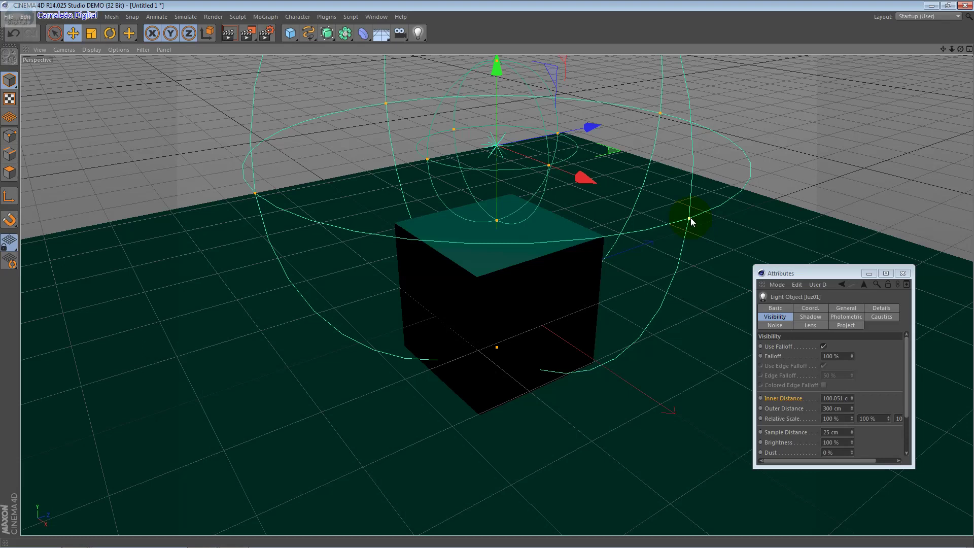
Step: Fine-tune the inner falloff sphere in the viewport, settling near a 32 cm inner distance
double_click(837, 397)
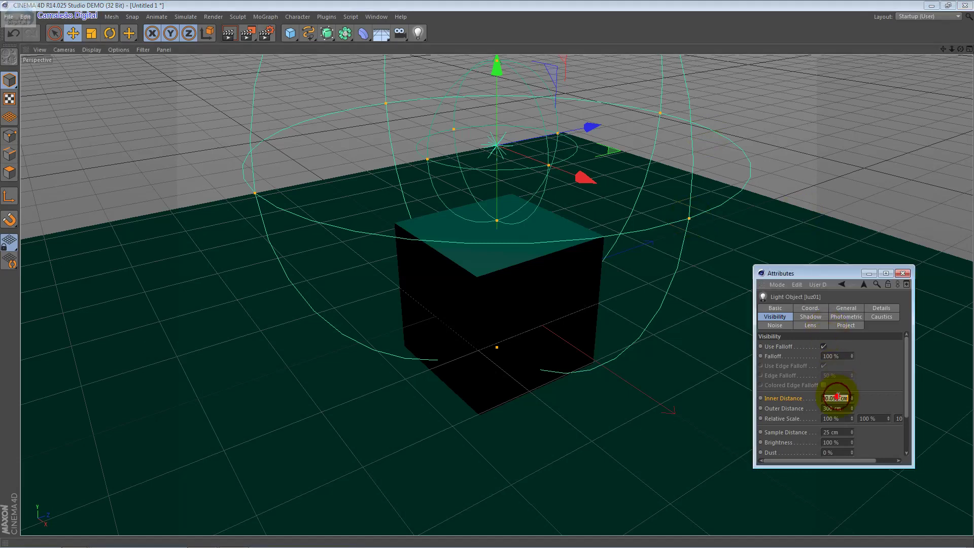
left_click(427, 160)
left_click_drag(428, 162, 425, 161)
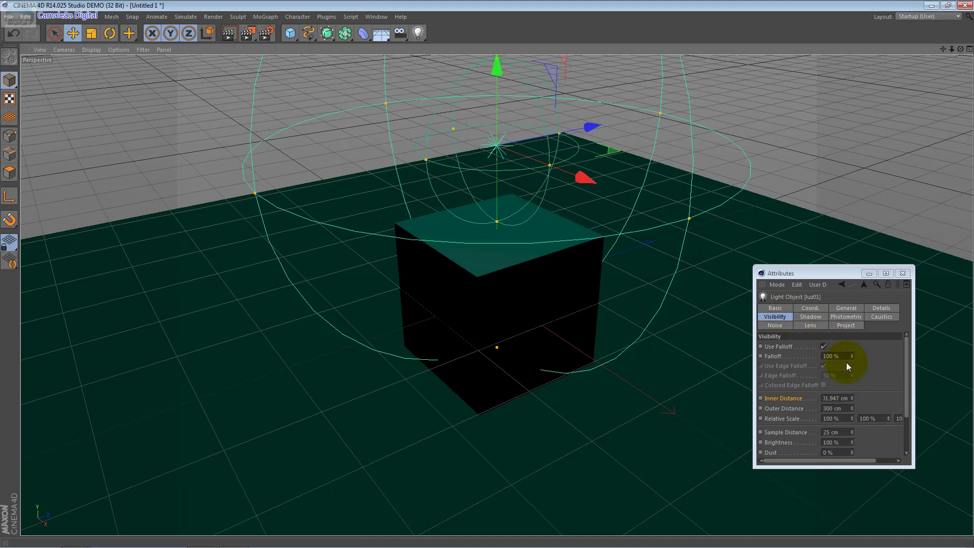
double_click(841, 408)
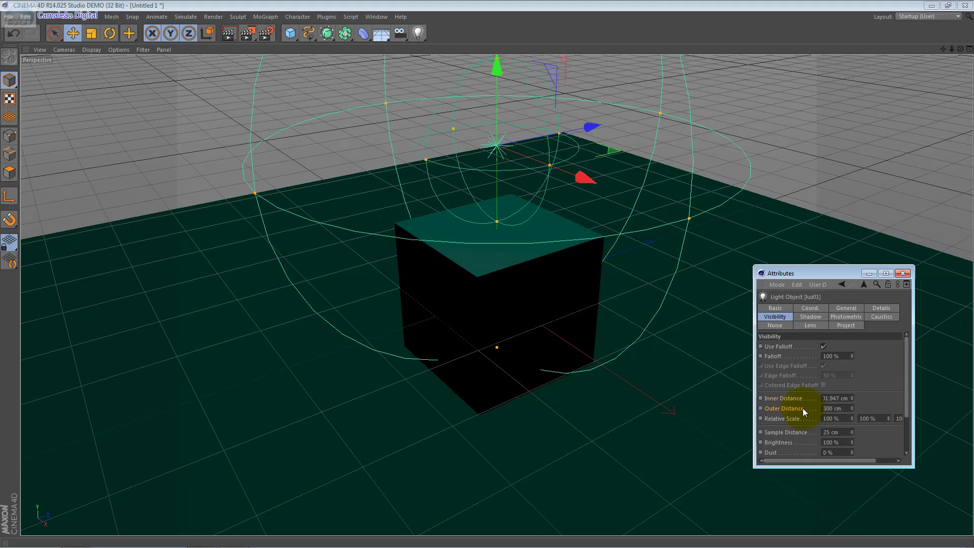
left_click(836, 408)
Step: Drag the inner falloff sphere out to about 110 cm
left_click_drag(911, 465, 947, 514)
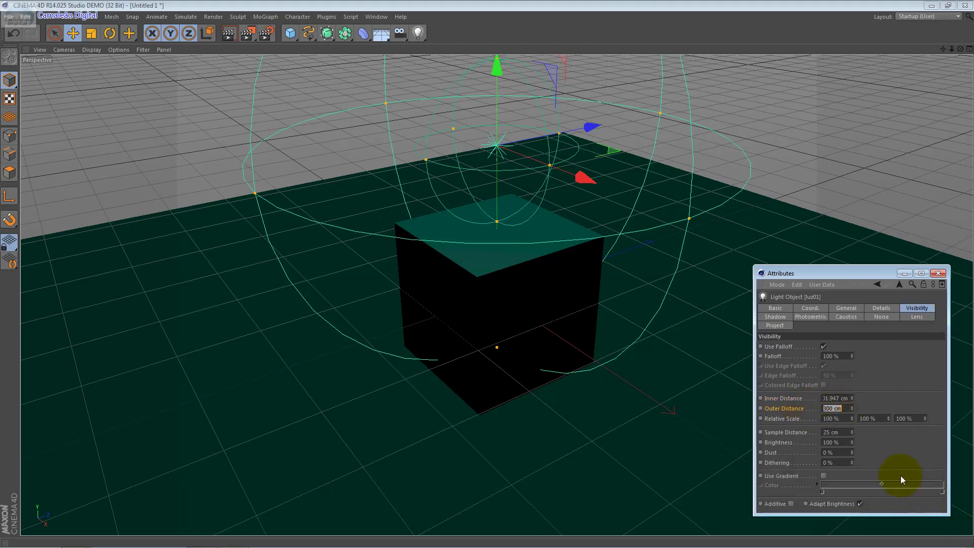
left_click(795, 419)
left_click(851, 418)
left_click_drag(851, 418, 862, 415)
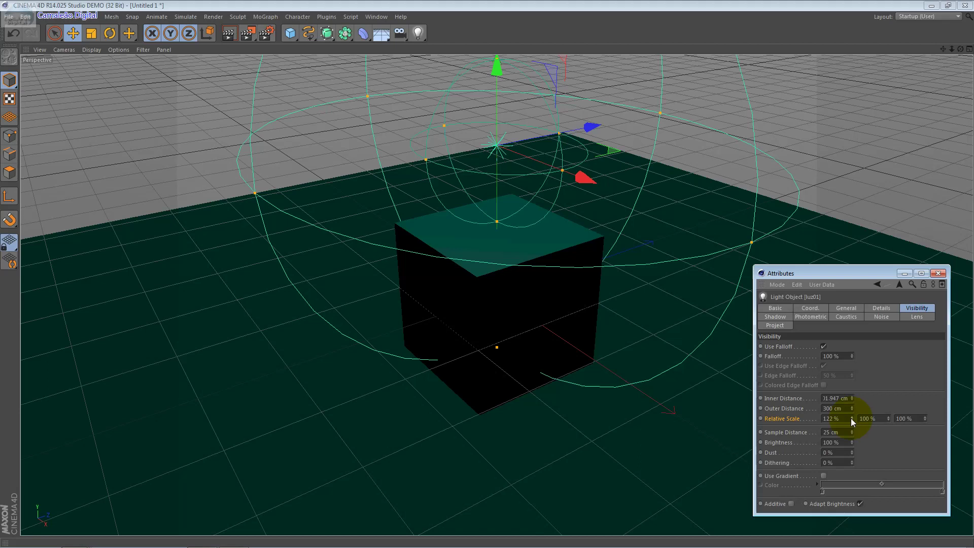
double_click(834, 418)
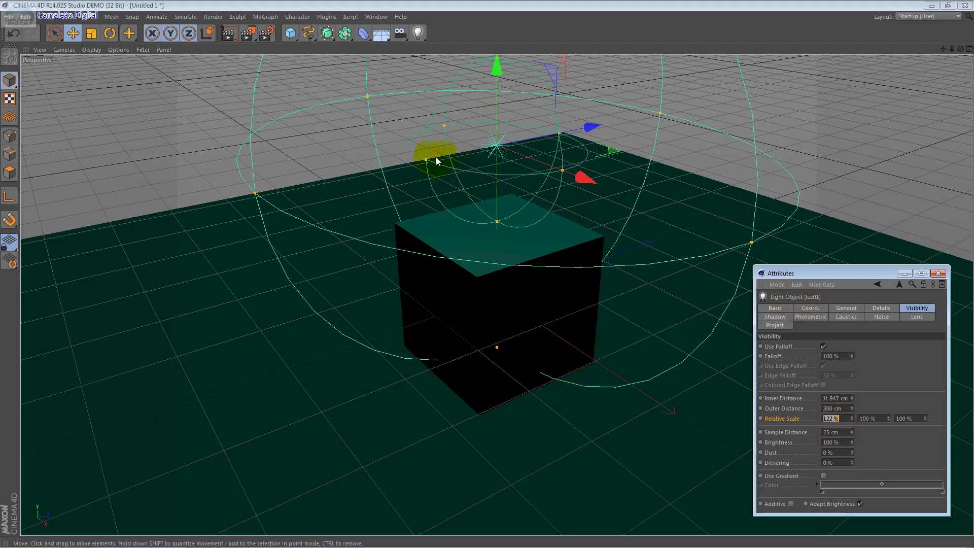
left_click_drag(436, 161, 421, 171)
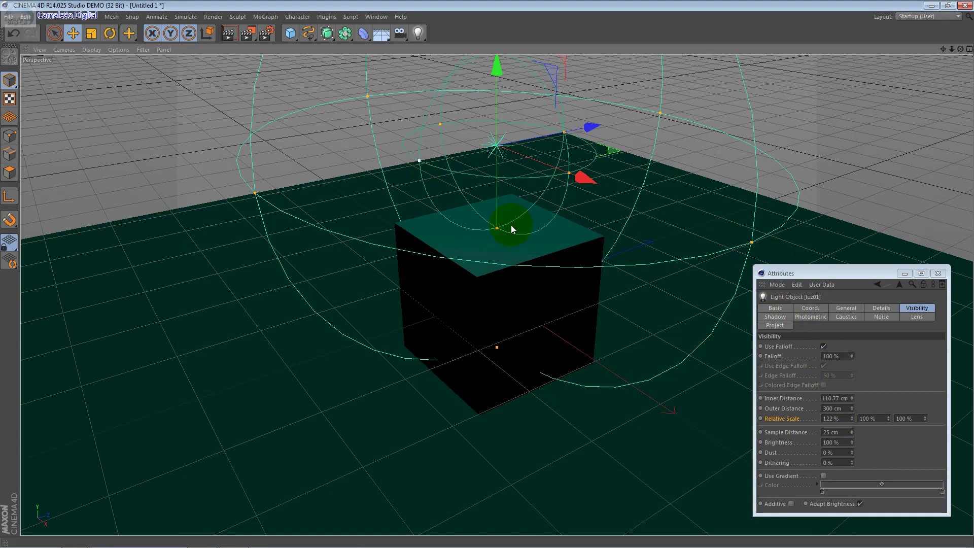
Step: Set the glow's relative scale to 50, 80 and 200 % on X, Y and Z
double_click(834, 418)
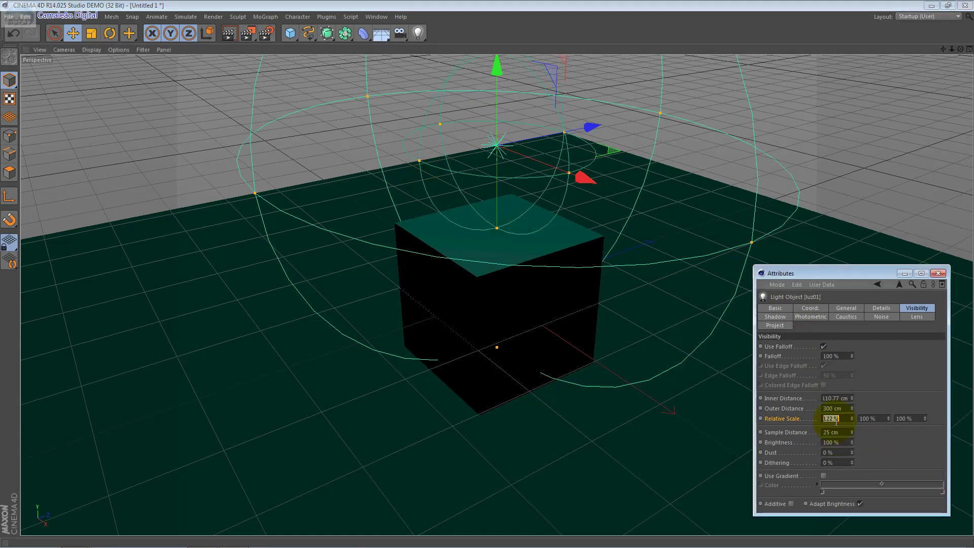
type("50")
key("Return")
double_click(869, 418)
type("80")
key("Return")
double_click(900, 418)
type("200")
key("Return")
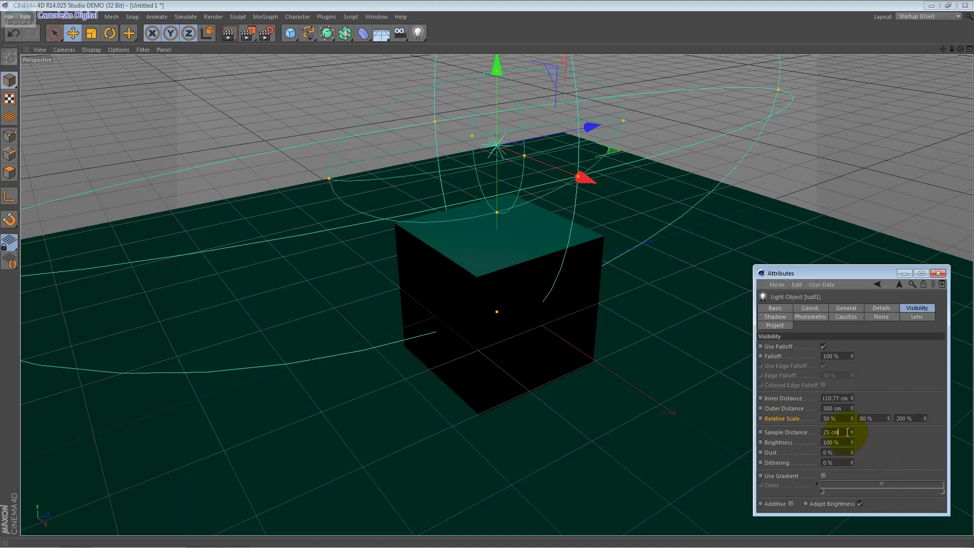
Step: Set a 50 cm sample distance and 200 % brightness for the visible light
type("50")
key("Return")
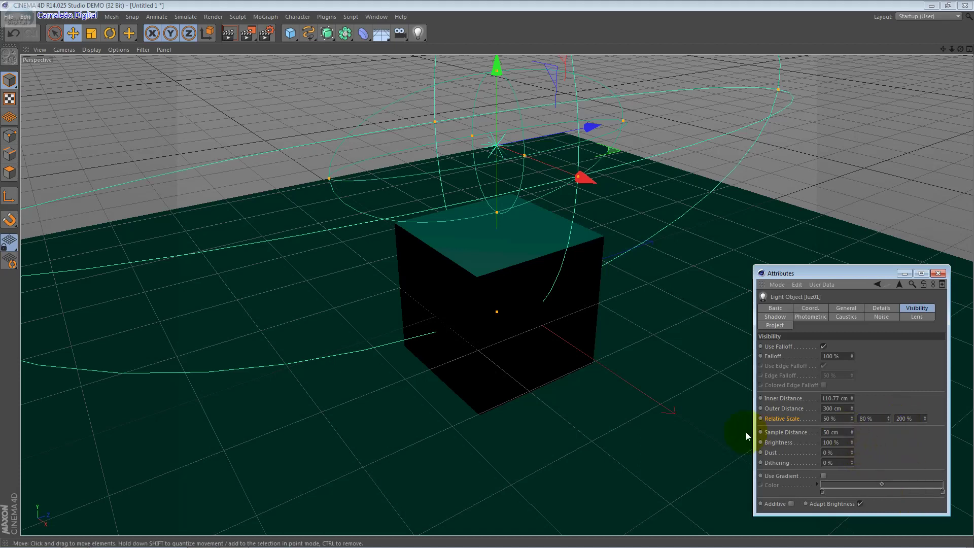
left_click(831, 442)
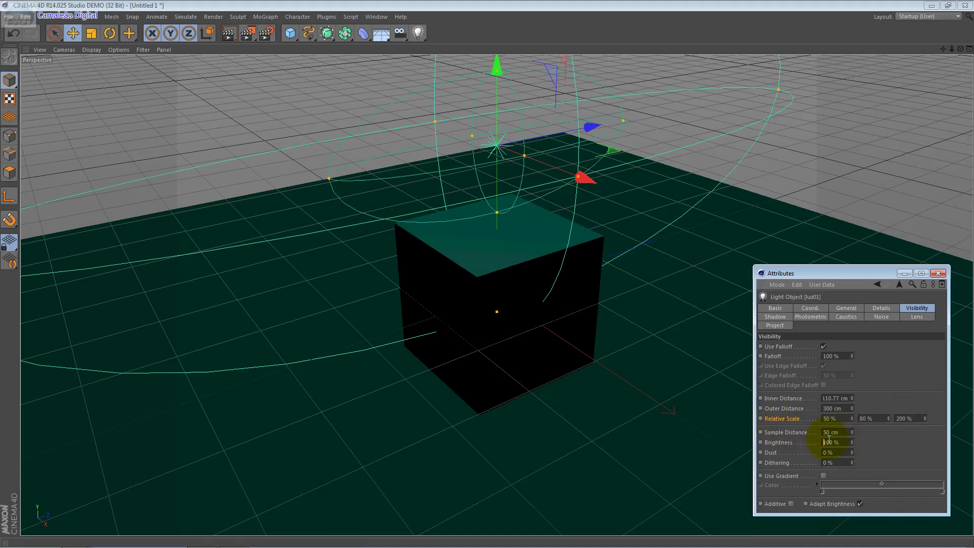
left_click_drag(844, 445, 823, 446)
type("200")
key("Return")
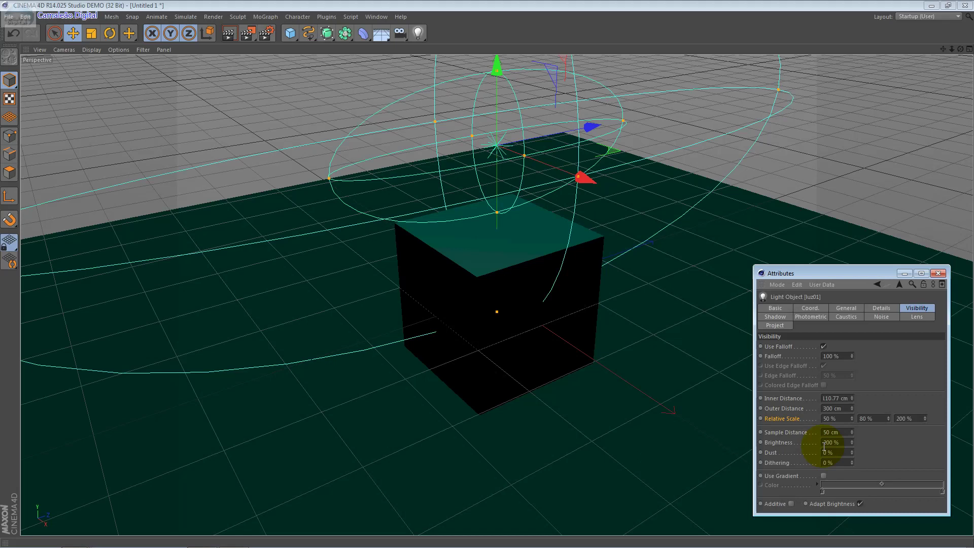
Step: Add 30 % dust and 30 % dithering and enable Use Gradient
left_click(839, 452)
left_click_drag(839, 451, 814, 452)
type("30")
left_click(838, 463)
left_click_drag(838, 462, 814, 462)
left_click(822, 475)
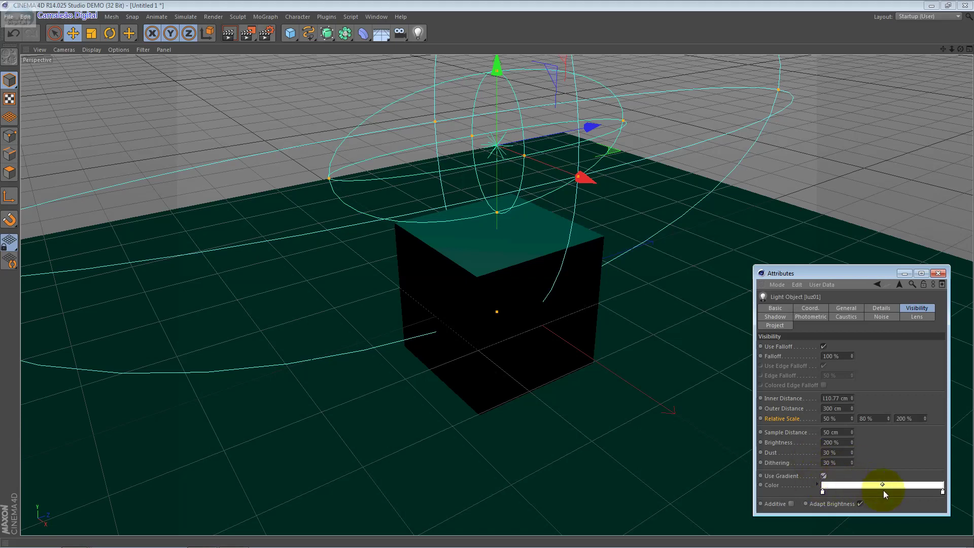
Step: Make the gradient's left stop green and its right stop blue
left_click(823, 491)
double_click(823, 491)
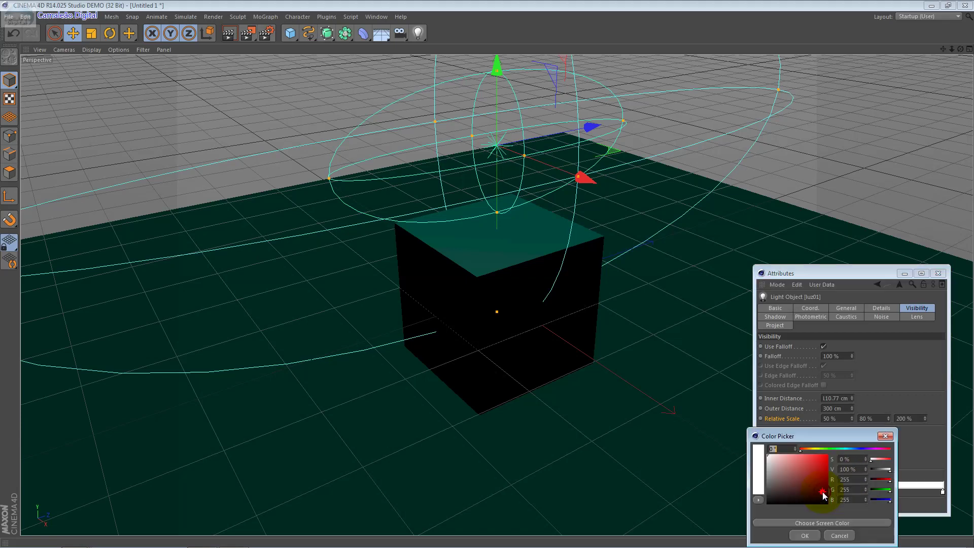
left_click_drag(810, 479, 834, 449)
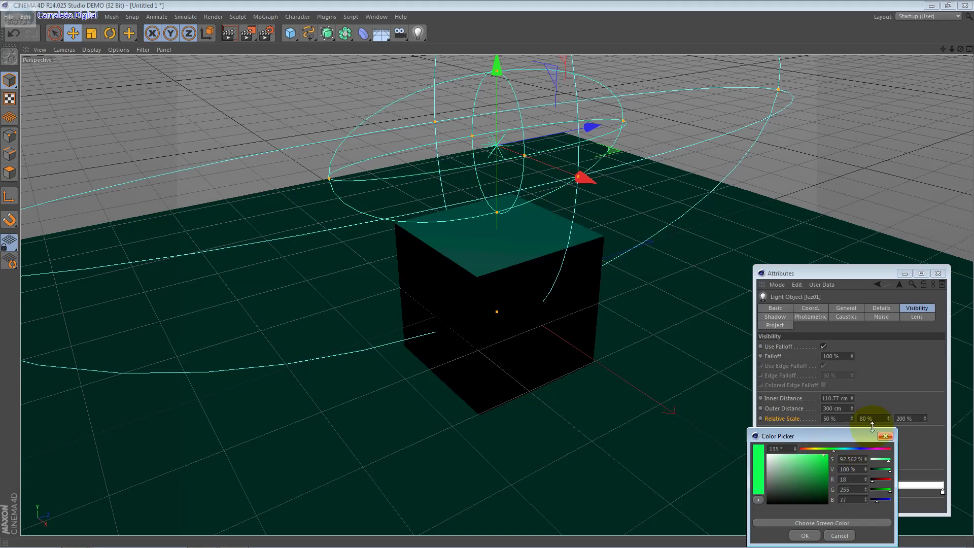
left_click(805, 535)
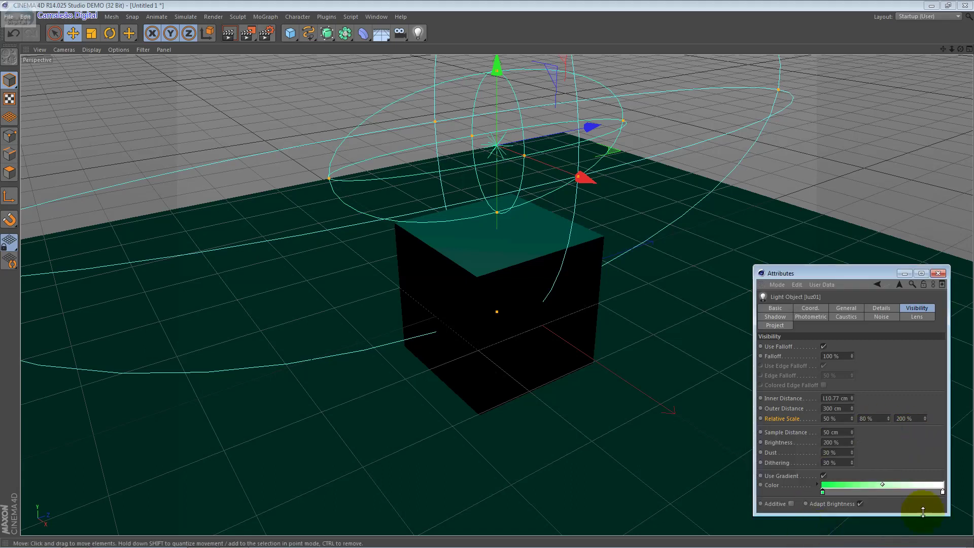
double_click(942, 492)
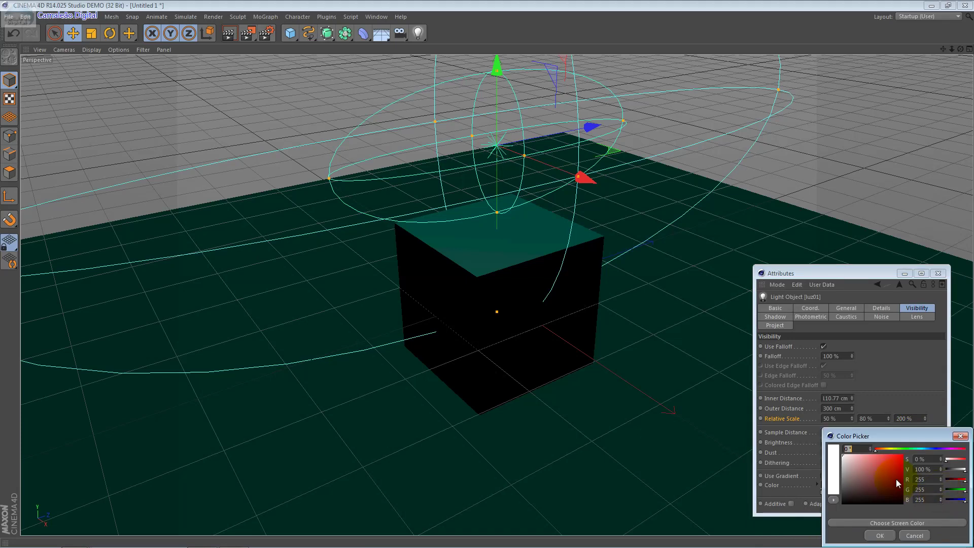
left_click(927, 449)
left_click(887, 460)
left_click(886, 537)
Step: Add a yellow middle stop to the gradient and turn off Adapt Brightness
left_click(847, 492)
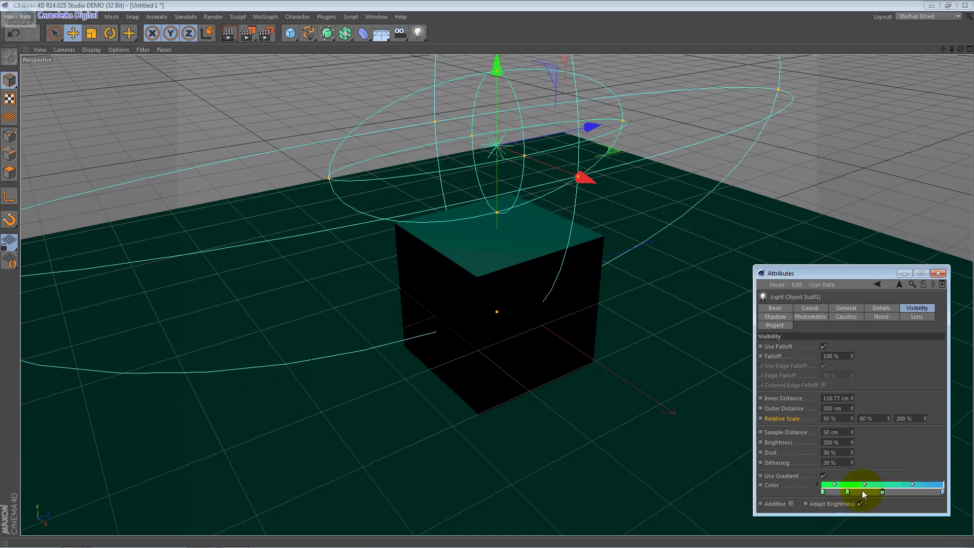
left_click(882, 492)
mouse_move(883, 492)
left_mouse_down()
mouse_move(884, 508)
mouse_move(876, 492)
mouse_move(897, 492)
mouse_move(870, 491)
left_mouse_up()
double_click(872, 492)
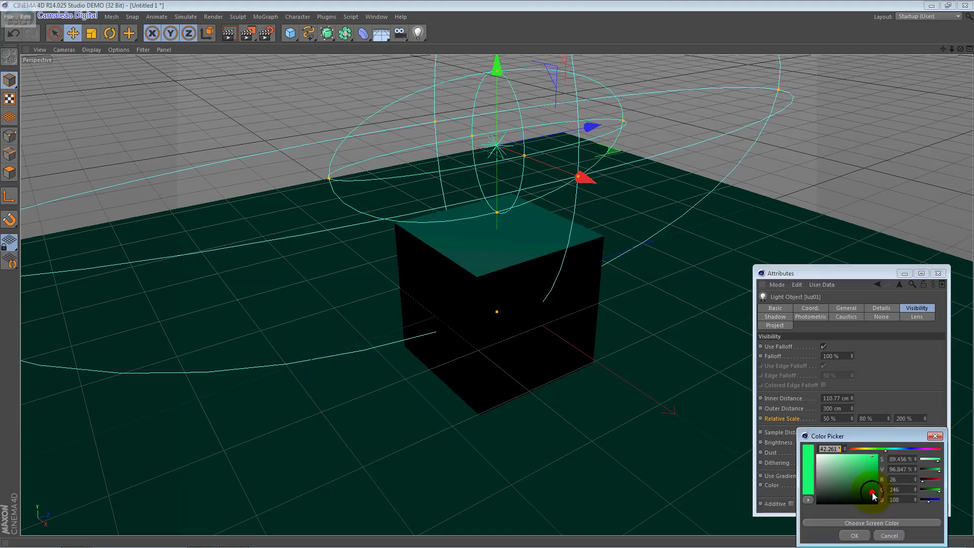
left_click_drag(878, 448, 872, 448)
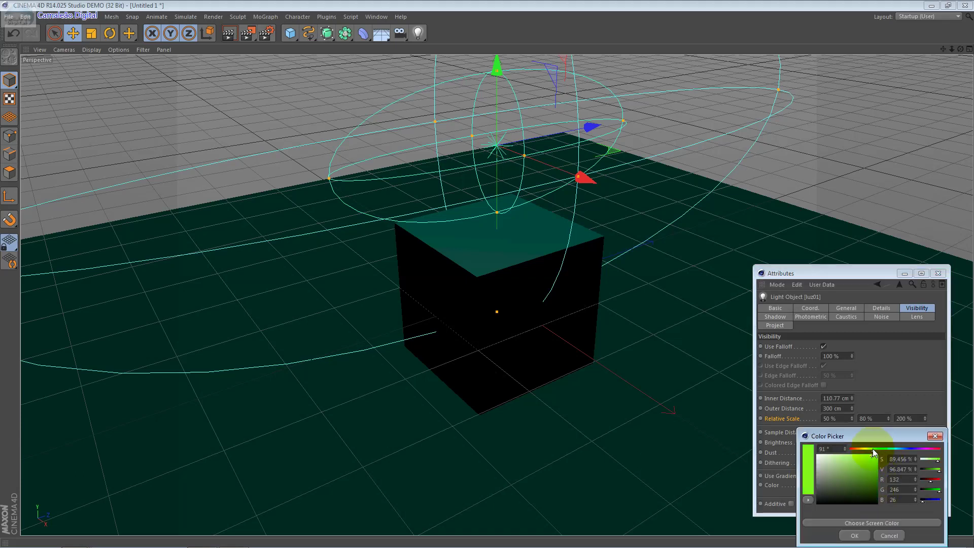
left_click(863, 449)
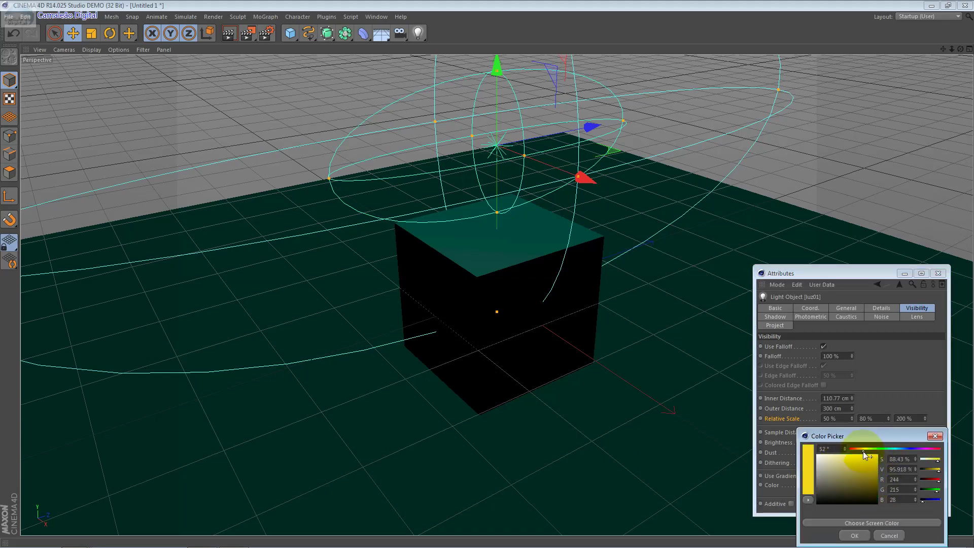
left_click(856, 535)
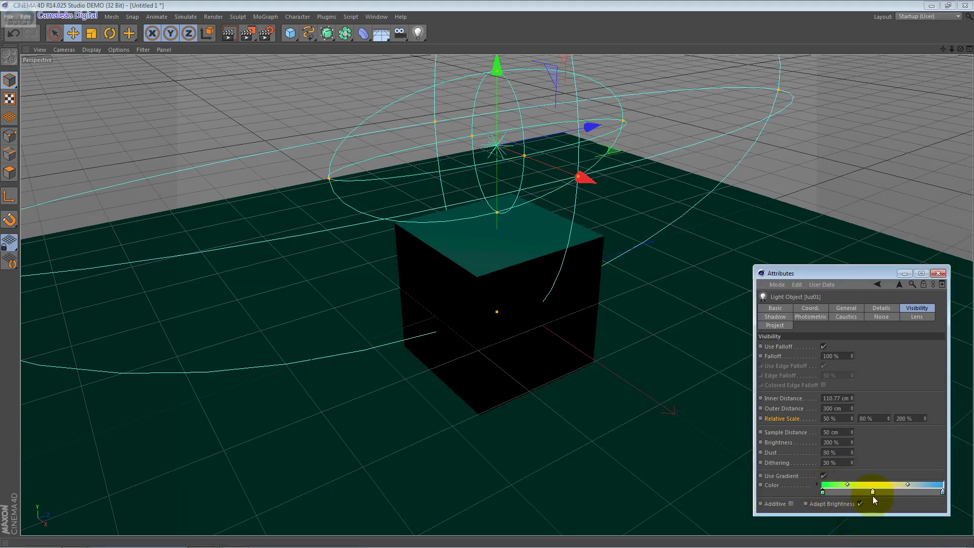
left_click_drag(872, 495, 875, 495)
left_click(860, 504)
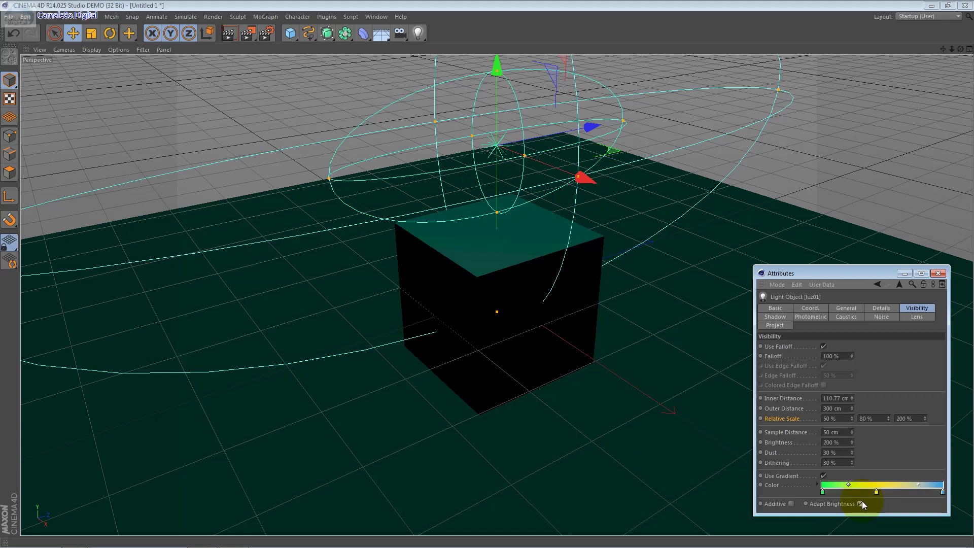
Step: Switch the glow to additive blending, render a preview, then return to the editor view
left_click(789, 504)
left_click(936, 272)
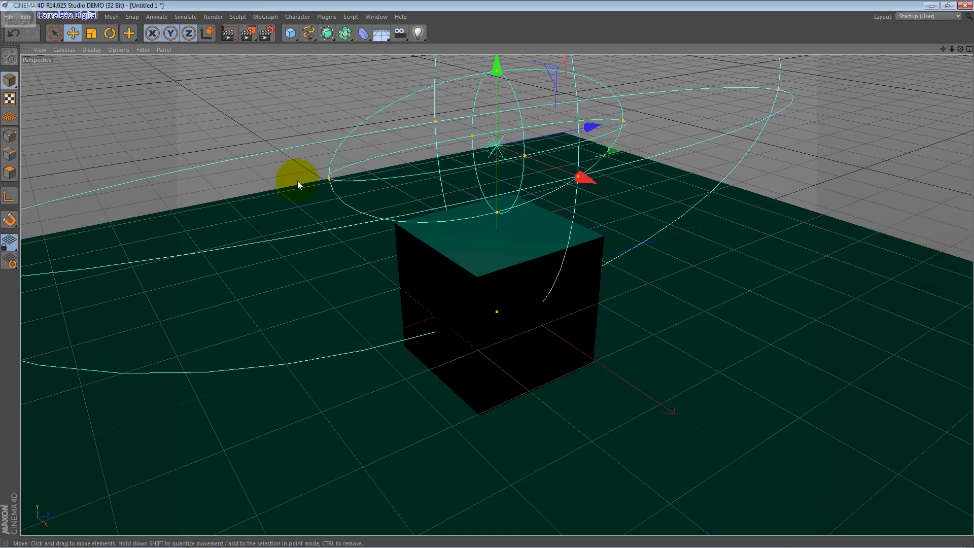
left_click(228, 33)
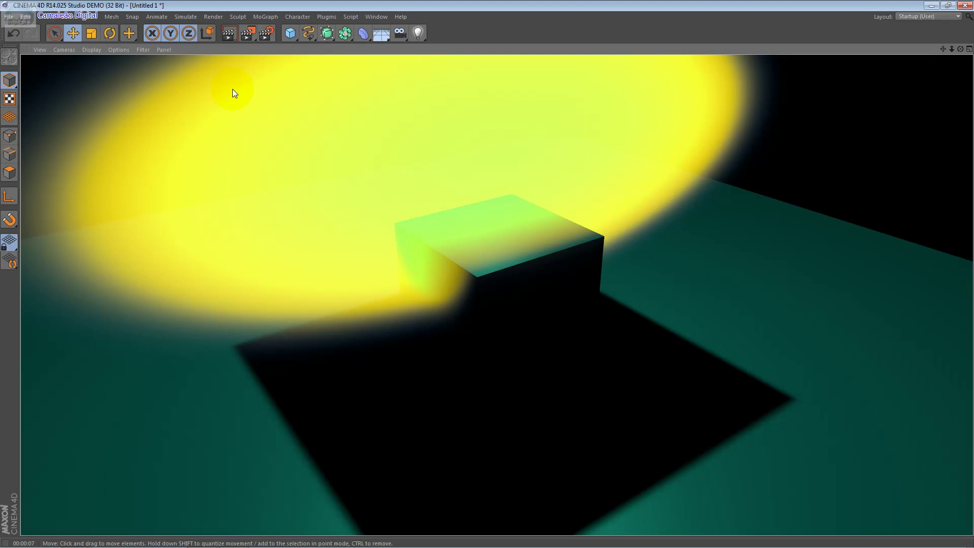
left_click(232, 90)
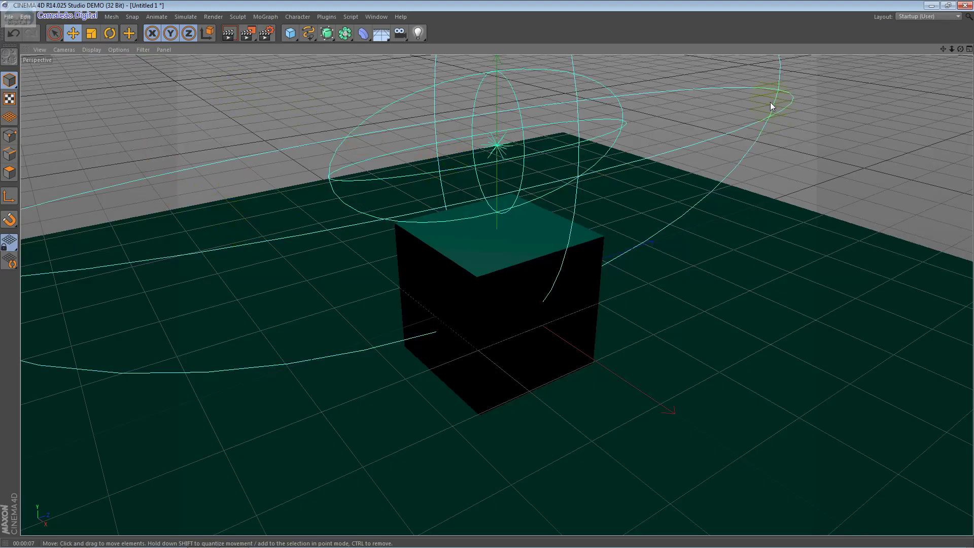
Step: Set the light's relative scale to 30 % on X, Y and Z
left_click(499, 146)
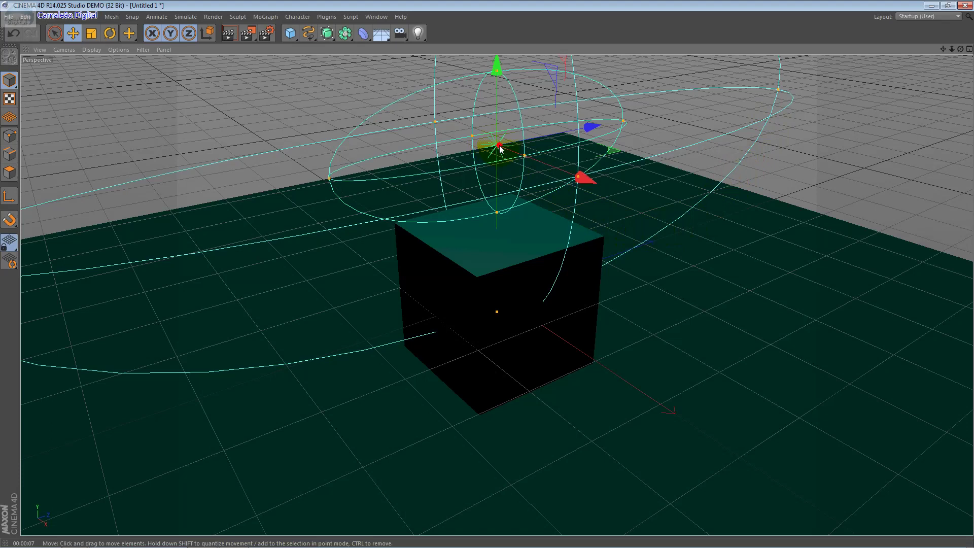
key("shift+F5")
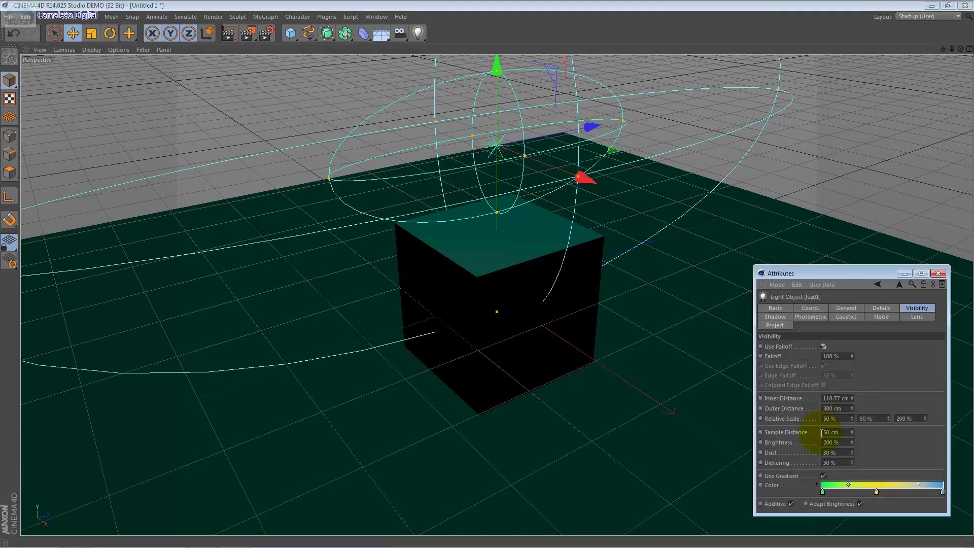
double_click(836, 418)
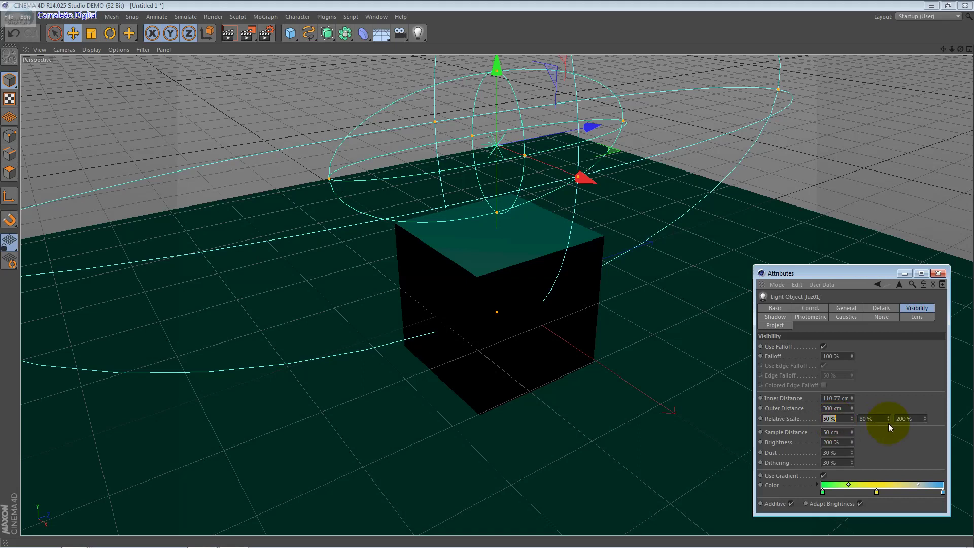
double_click(909, 418)
type("300")
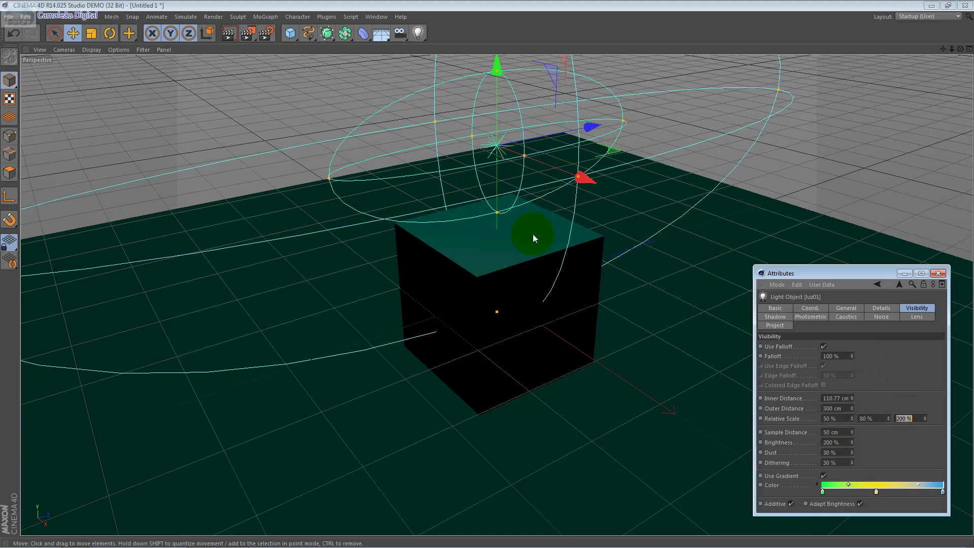
left_click(868, 418)
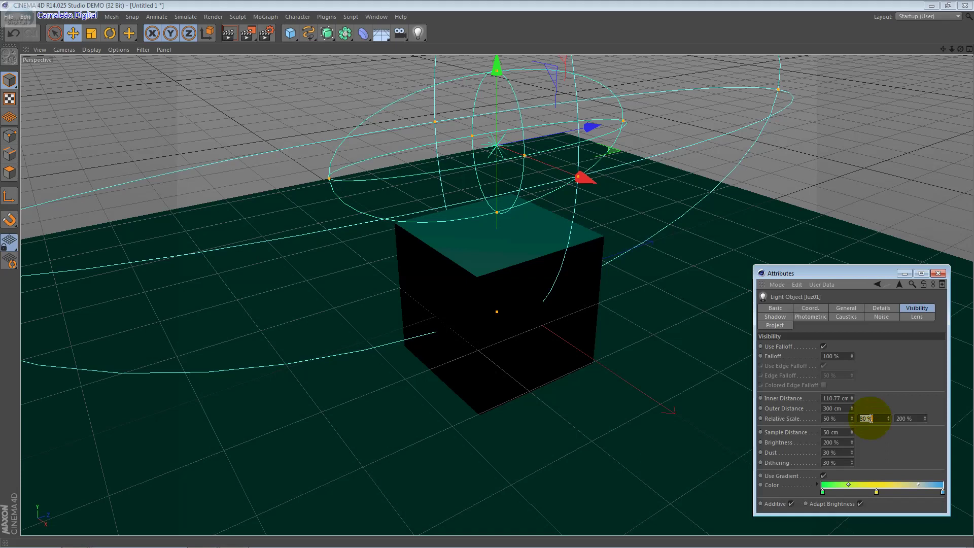
left_click(873, 418)
left_click(837, 419)
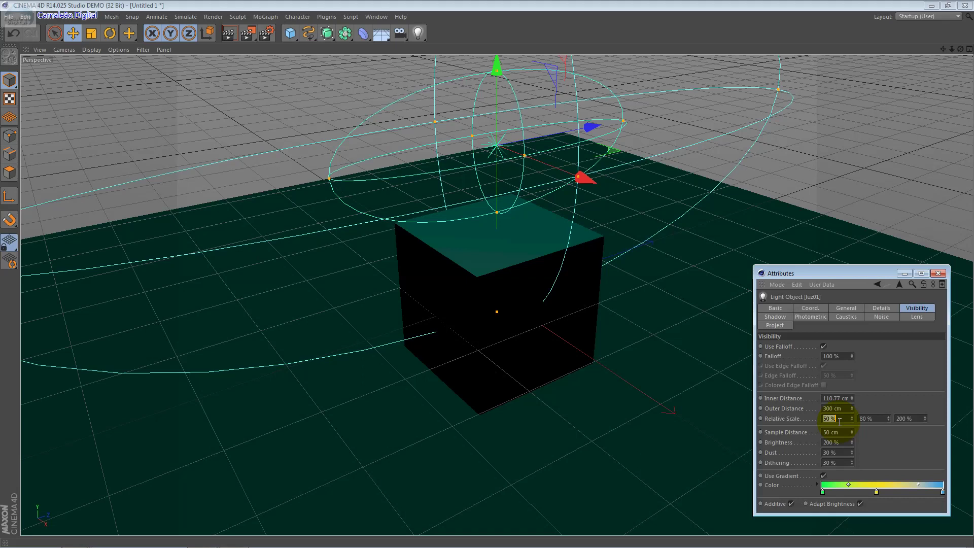
type("30")
key("Tab")
type("30")
key("Tab")
type("30")
key("Return")
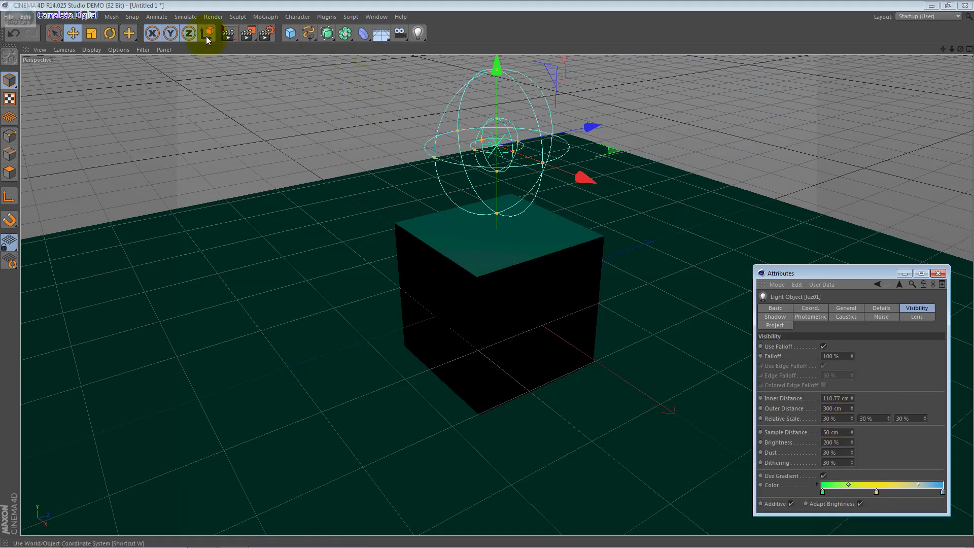
left_click(223, 38)
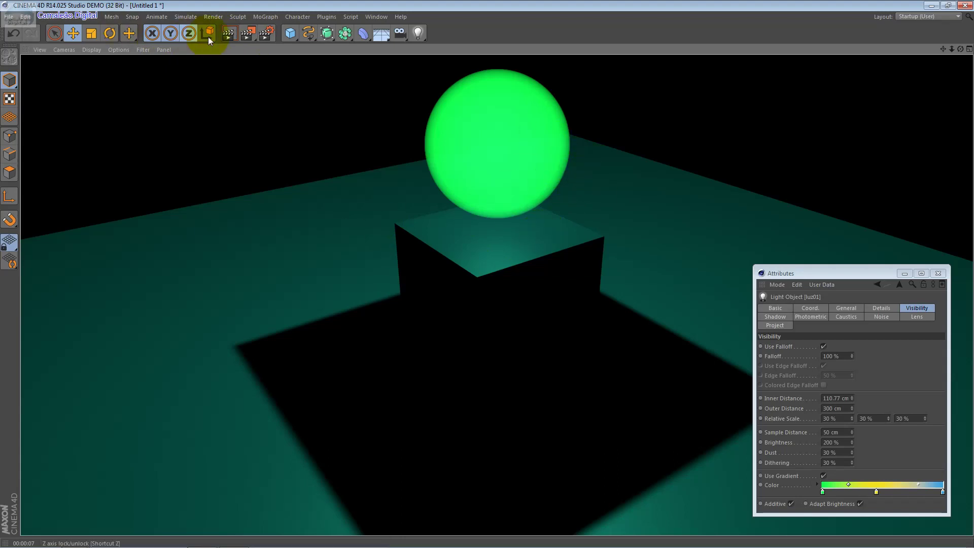
Step: Render the view to preview the compact green glowing sphere above the cube
left_click(229, 33)
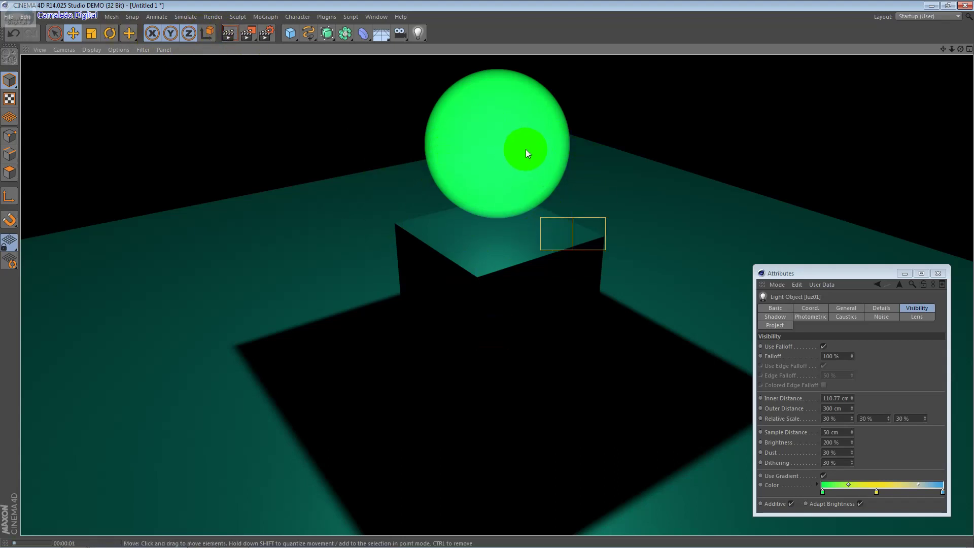
Step: Reset the light's relative scale to 100 % on all three axes
left_click(482, 150)
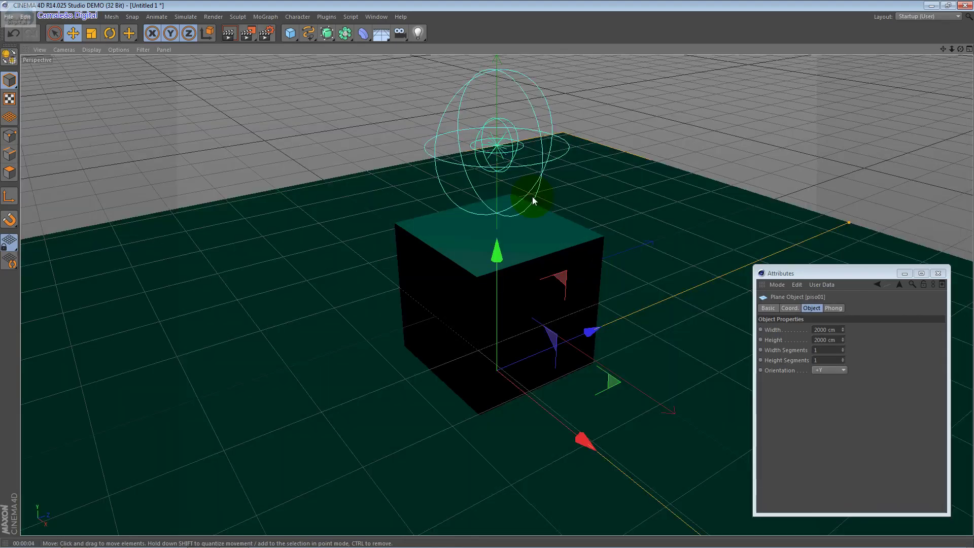
left_click(500, 150)
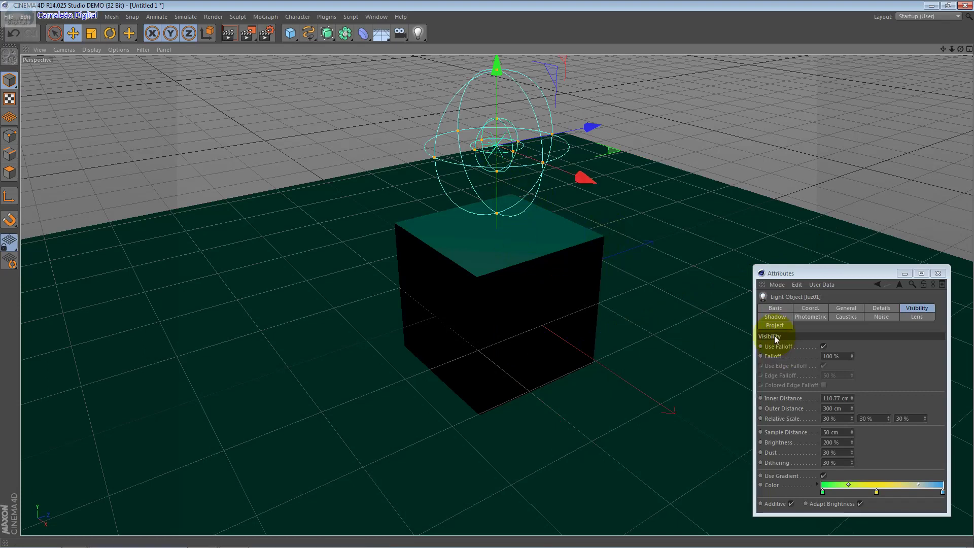
left_click(842, 420)
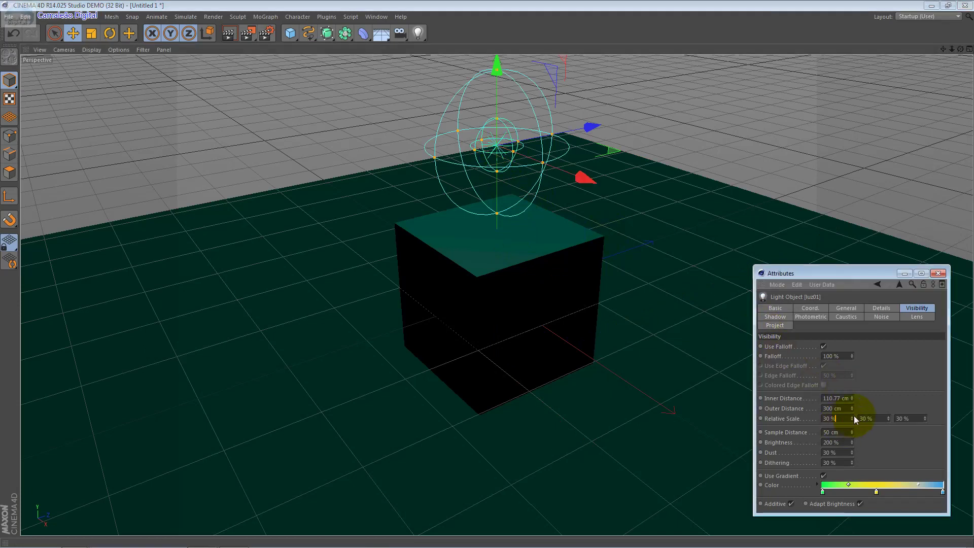
double_click(825, 419)
type("100")
key("Tab")
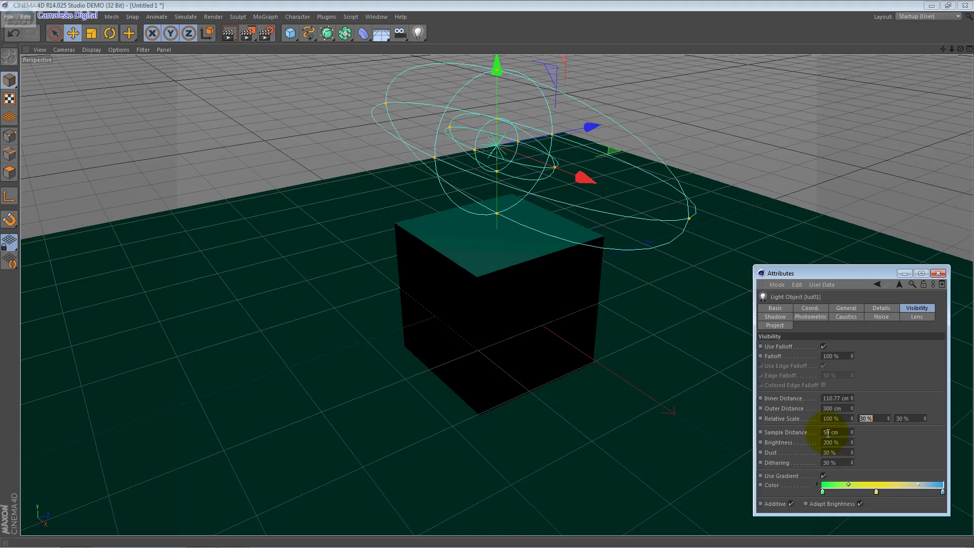
type("100")
key("Tab")
type("100")
key("Tab")
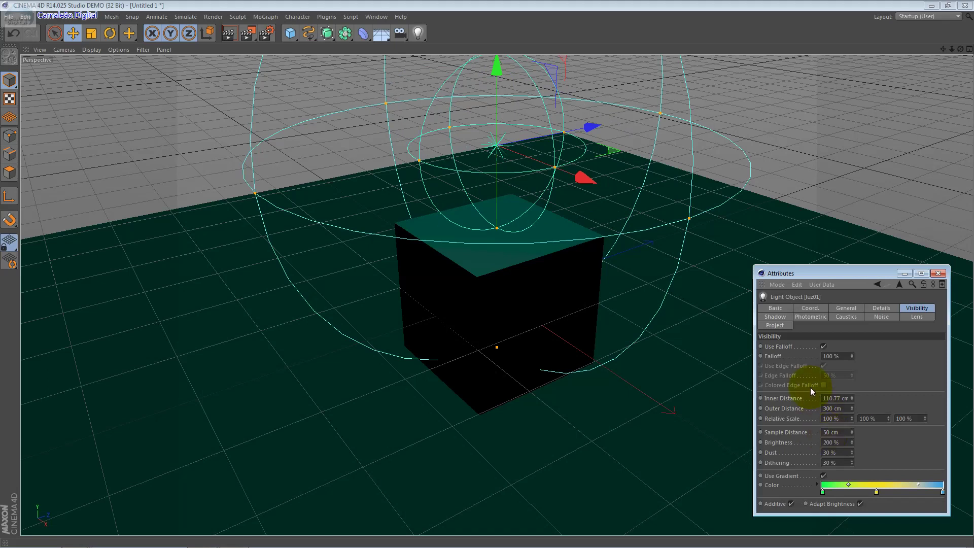
Step: Set the inner distance to 30 cm and the outer distance to 1000 cm
left_click(851, 400)
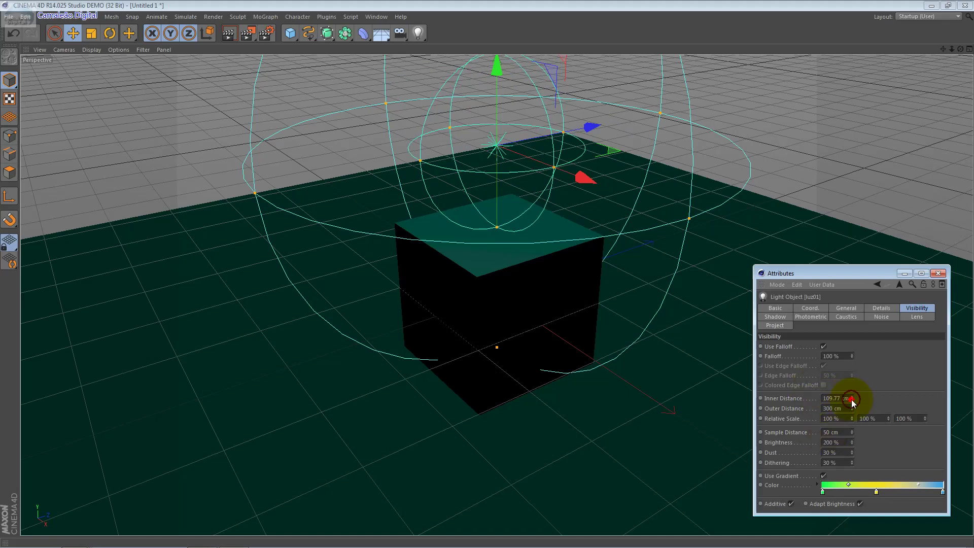
left_click(847, 398)
type("30")
key("Return")
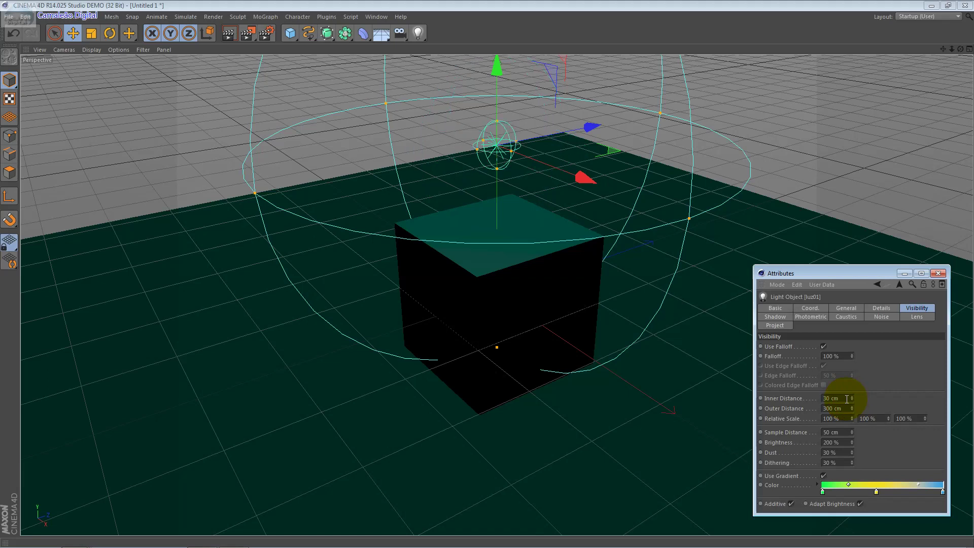
left_click(834, 408)
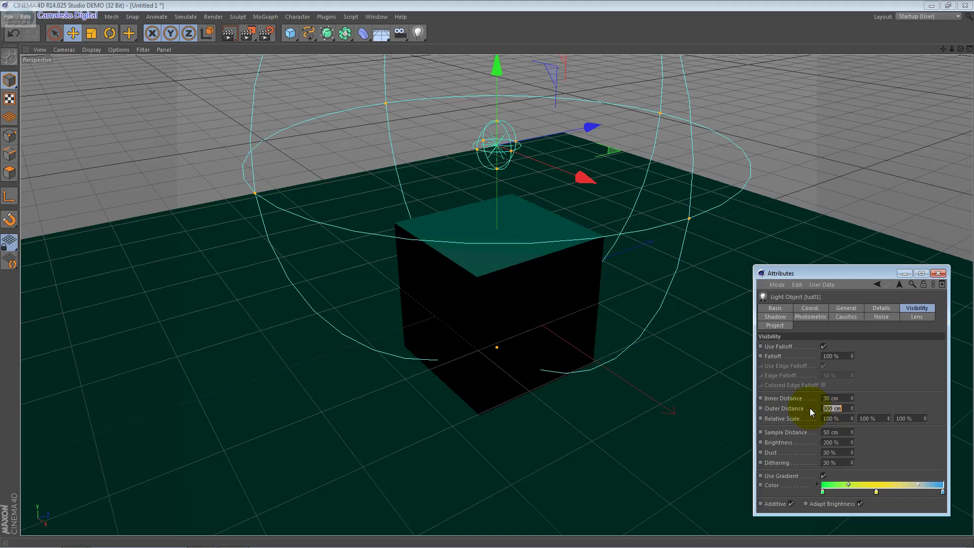
type("1000")
key("Return")
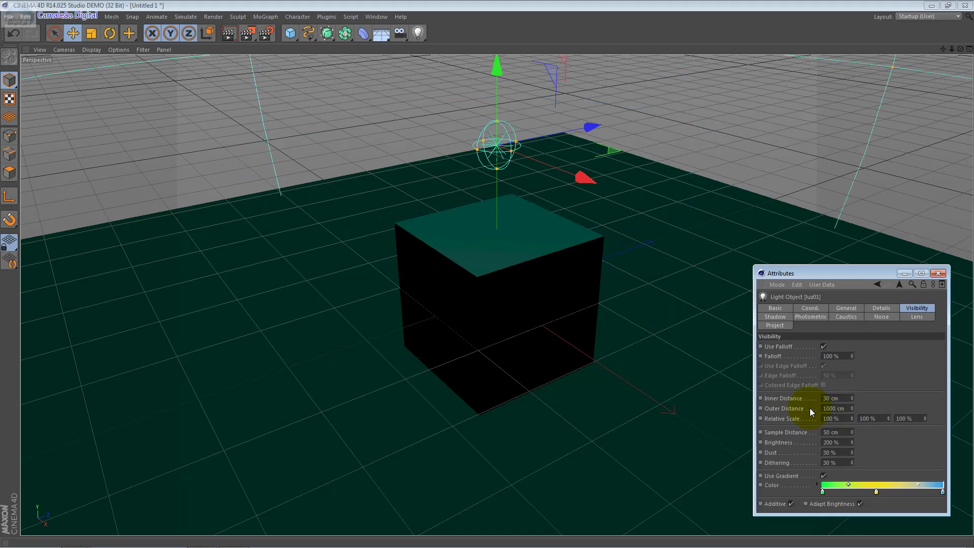
scroll(671, 380, "down", 1)
scroll(671, 380, "down", 1)
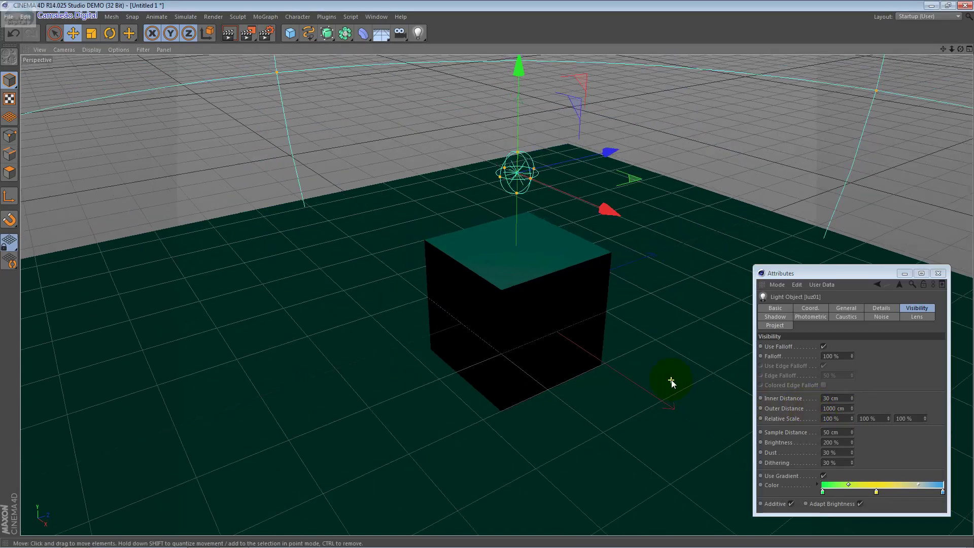
Step: Render the view to see the wide yellow glow around the cube
scroll(671, 380, "down", 2)
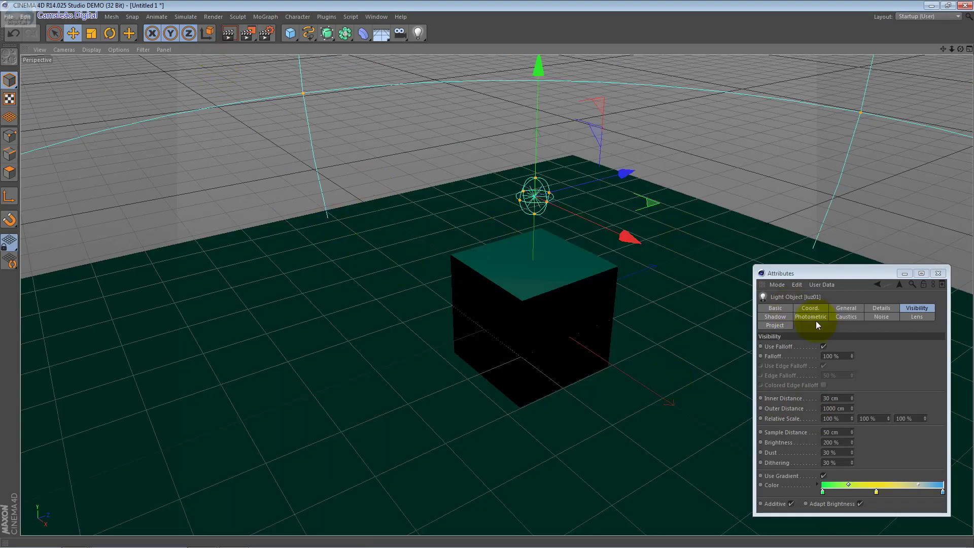
left_click(234, 37)
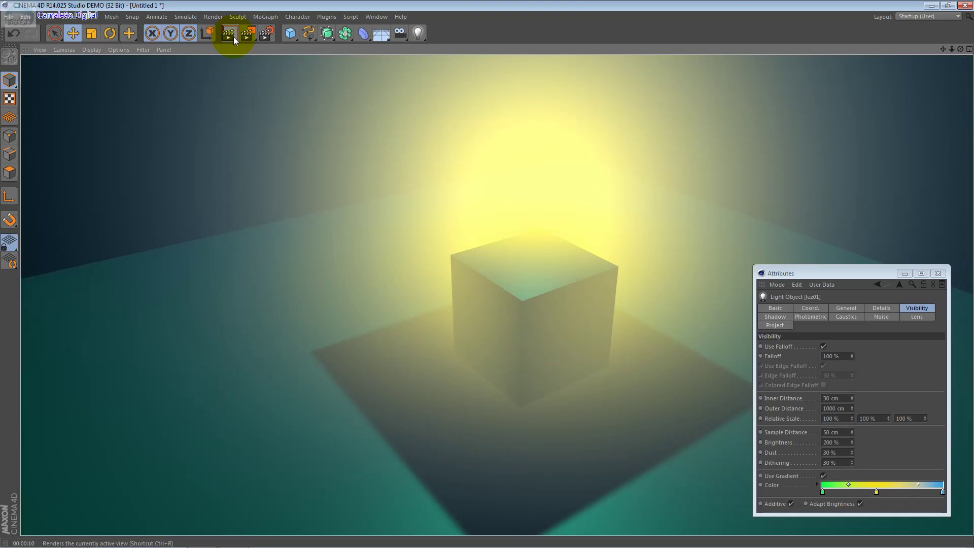
Step: Re-render and inspect the gradient stops, relative scale and inner distance, then return to the scene
left_click(233, 39)
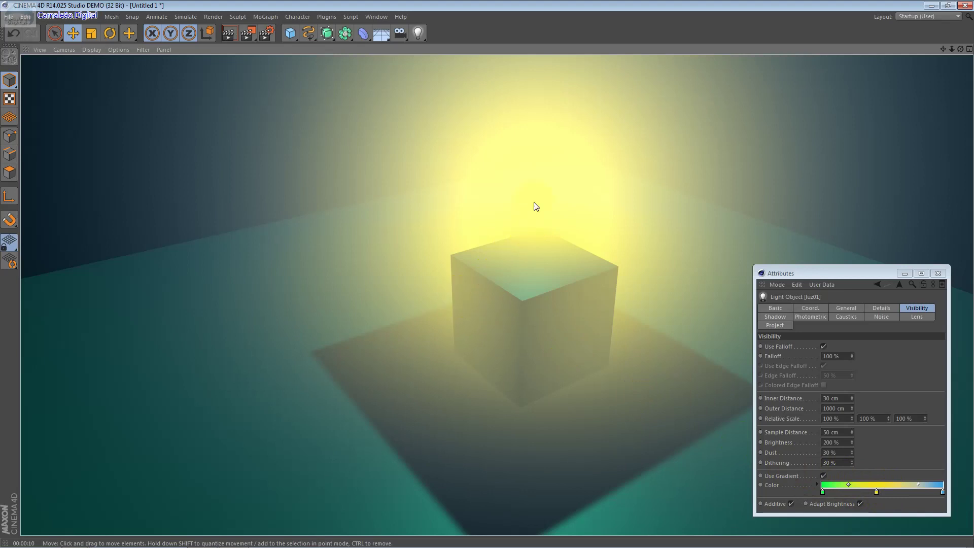
left_click(875, 493)
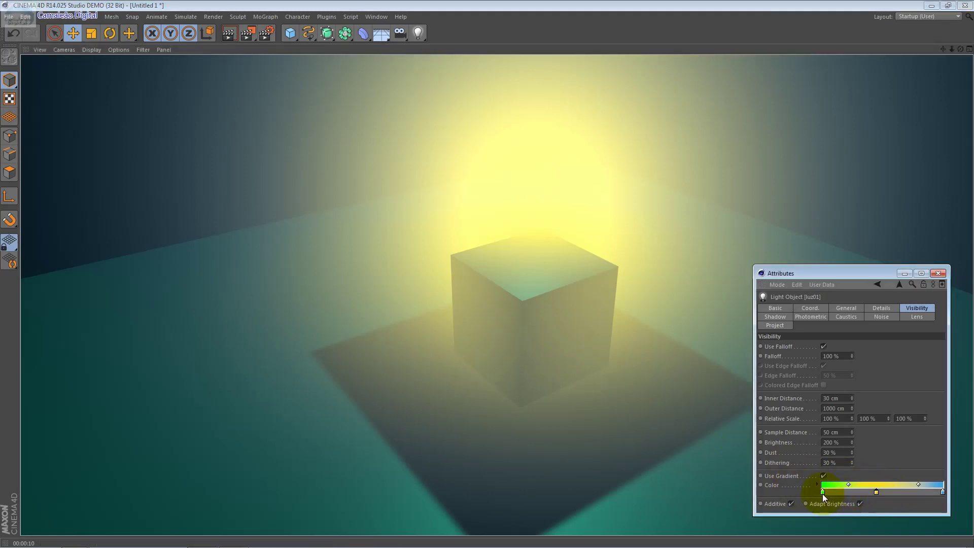
left_click(942, 492)
left_click(829, 417)
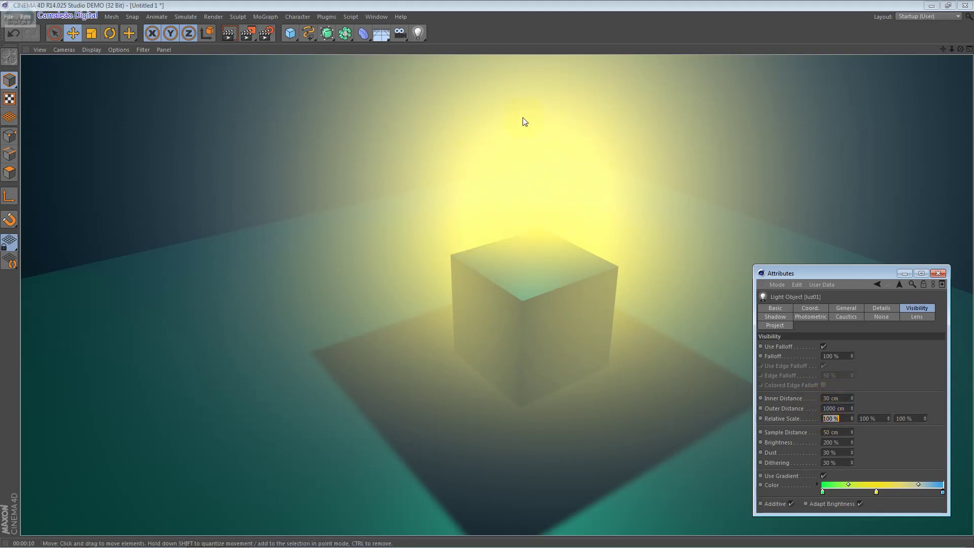
left_click(830, 393)
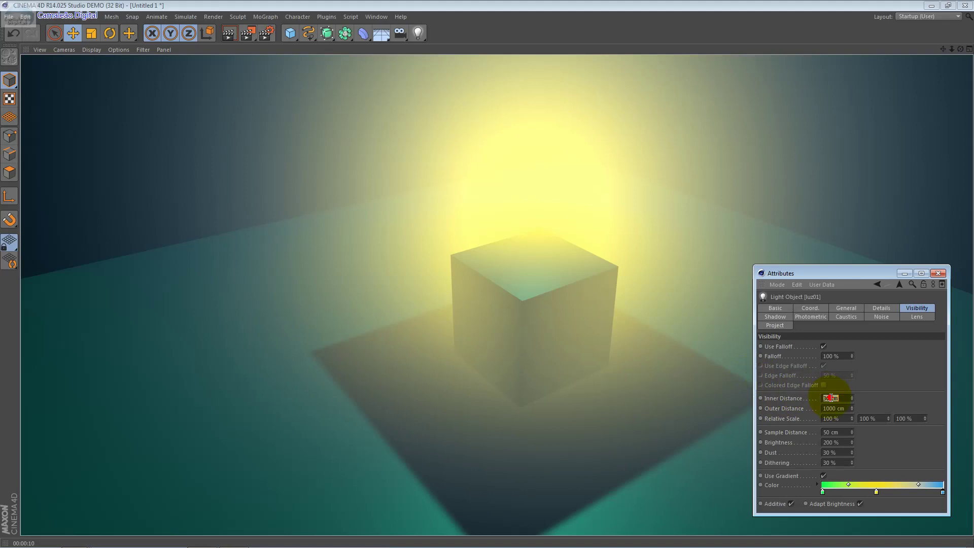
left_click(529, 308)
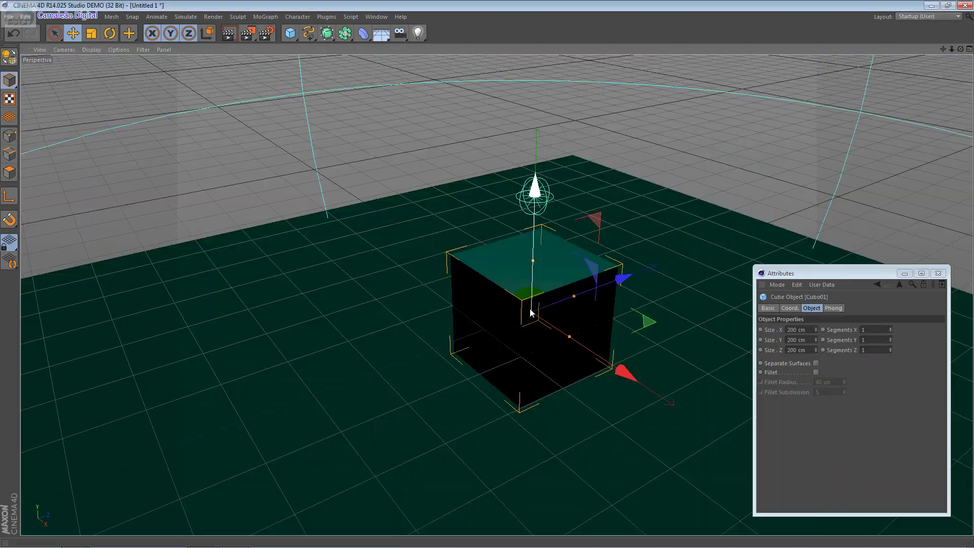
Step: Select the light and show its Soft Shadow Maps settings (100% density, 250x250 map)
left_click(550, 188)
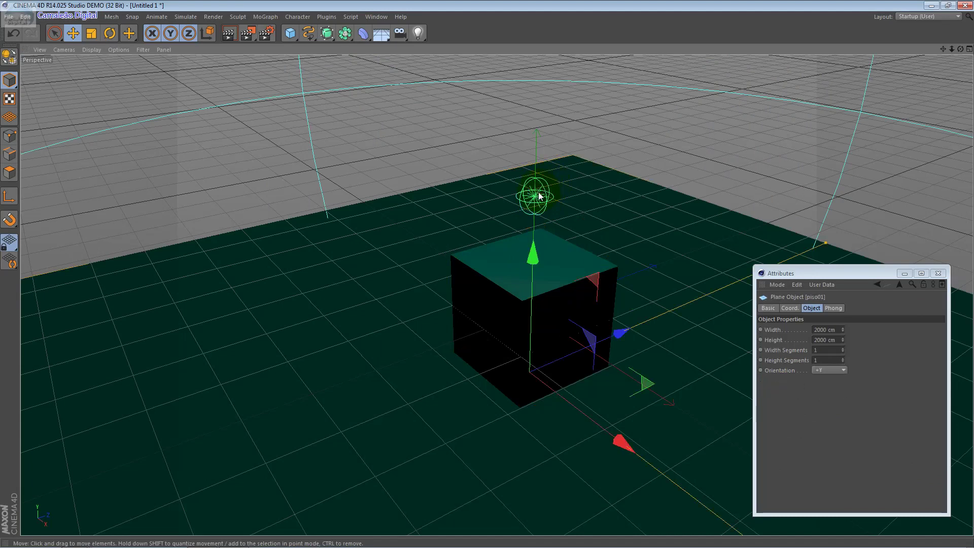
left_click(538, 192)
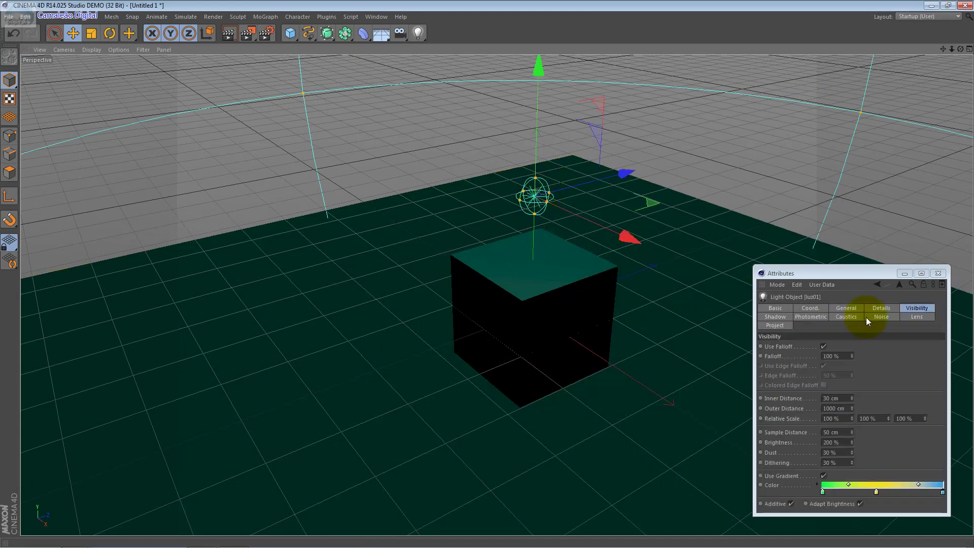
left_click(784, 317)
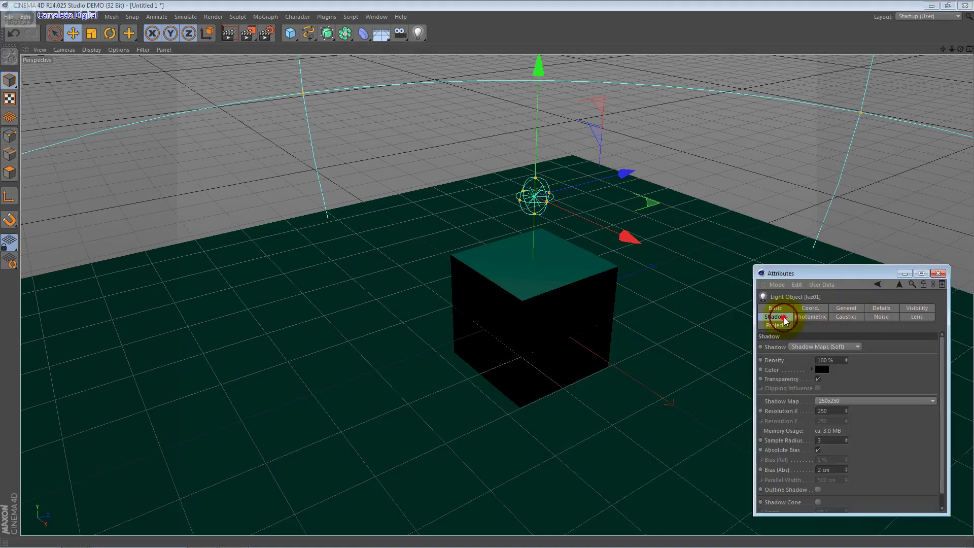
Step: Keep Shadow Maps (Soft) and give the shadow 30% density and a cyan colour (53, 188, 197)
left_click(793, 346)
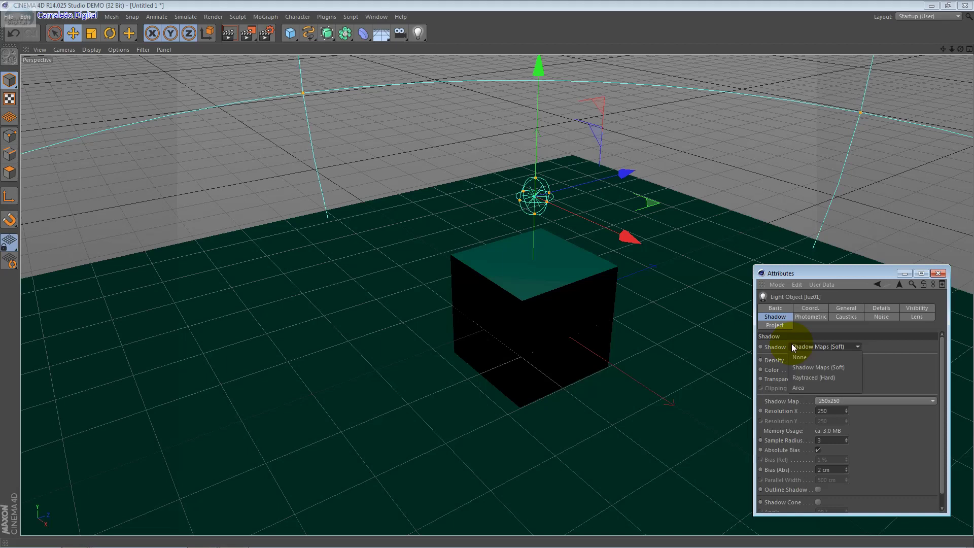
left_click(833, 370)
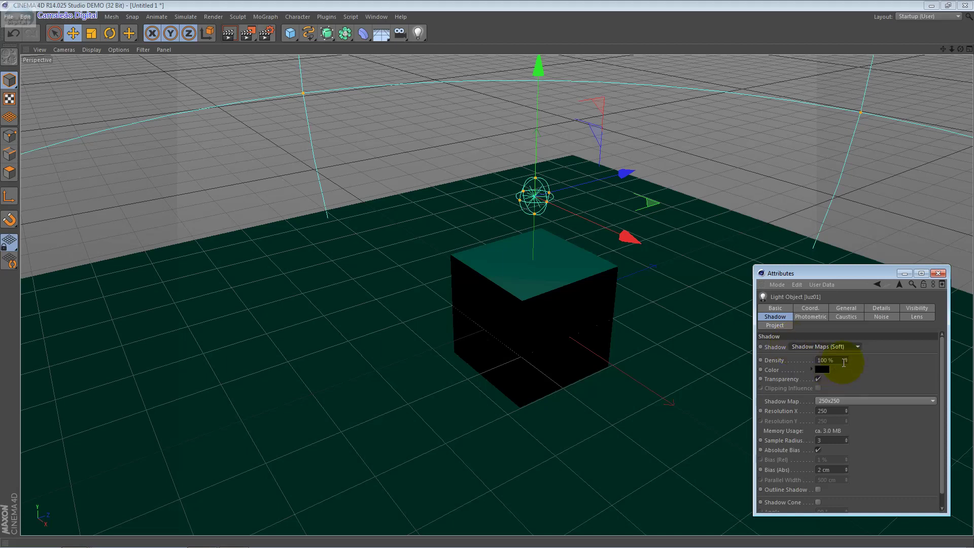
left_click(838, 360)
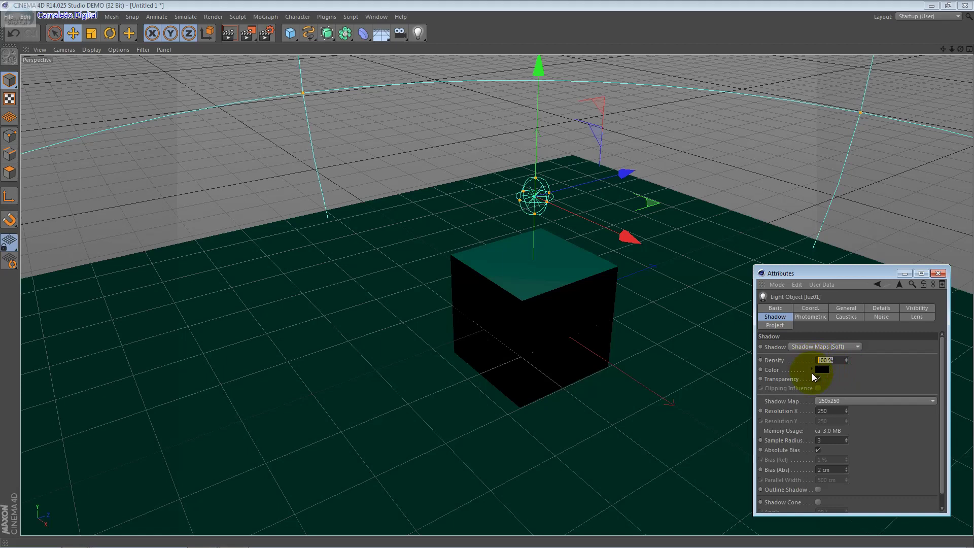
type("30")
left_click(812, 373)
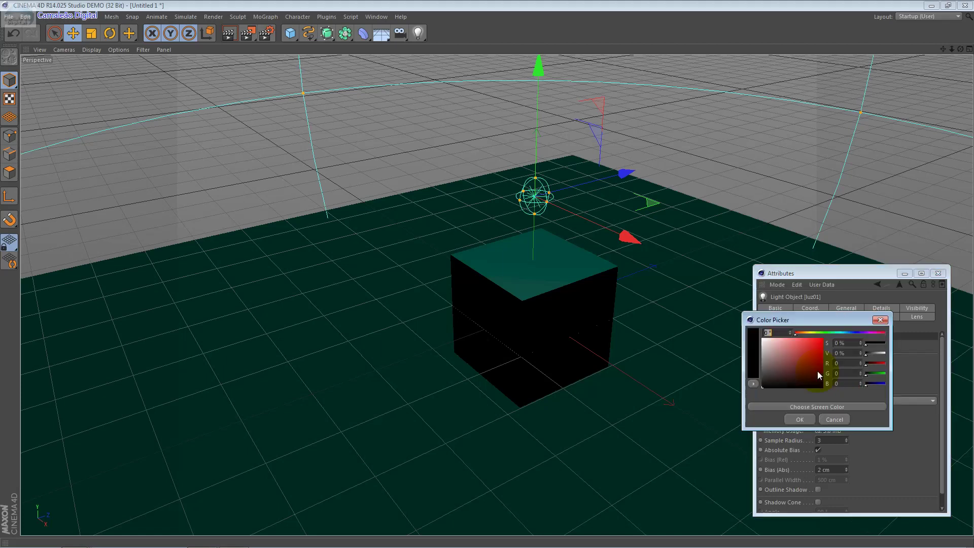
left_click(832, 334)
left_click(805, 349)
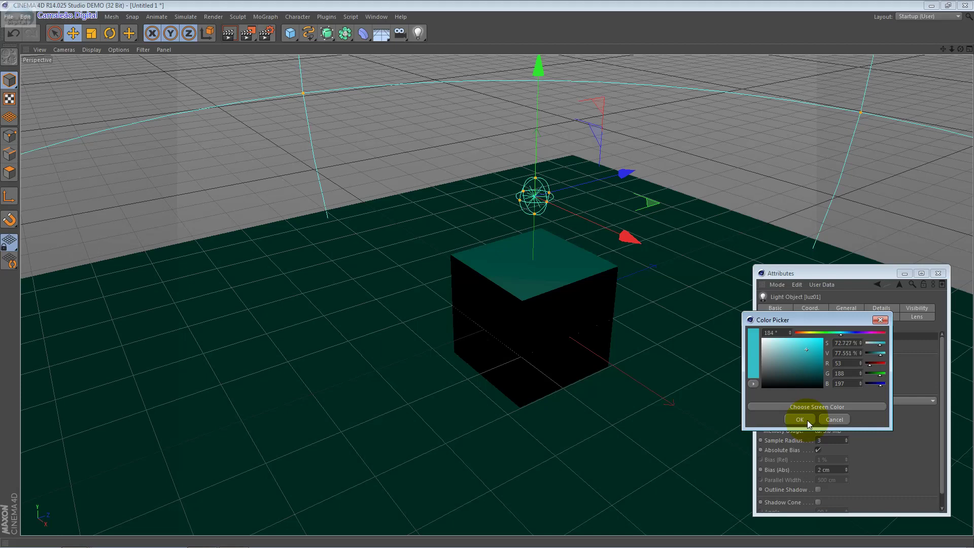
left_click(799, 419)
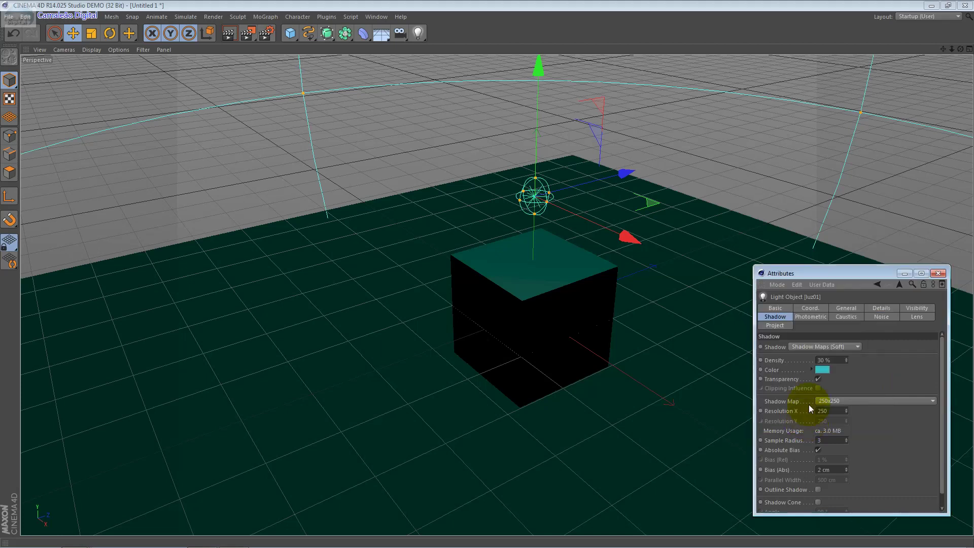
Step: Toggle shadow transparency, keep the 250x250 shadow map, and set the sample radius to 7
left_click(817, 378)
left_click(839, 402)
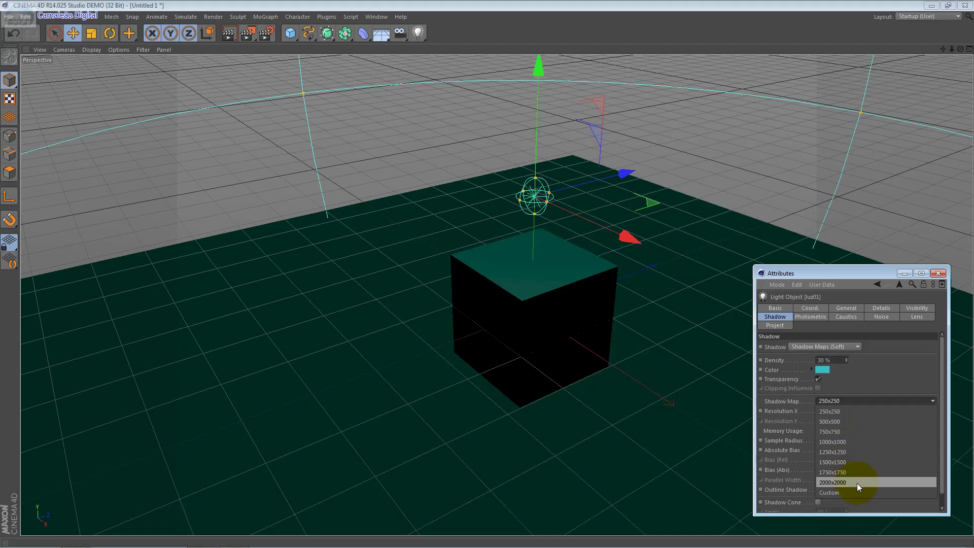
left_click(888, 400)
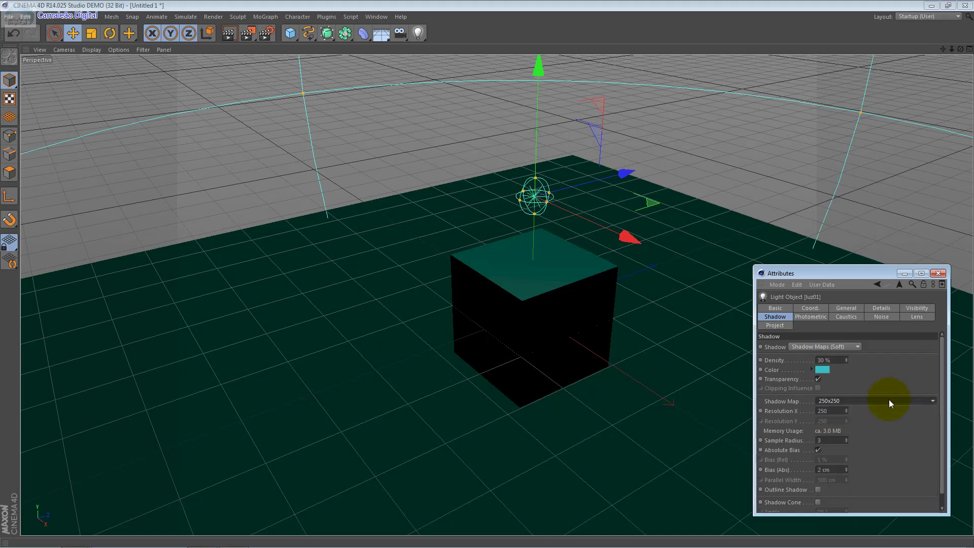
left_click(848, 443)
left_click(847, 444)
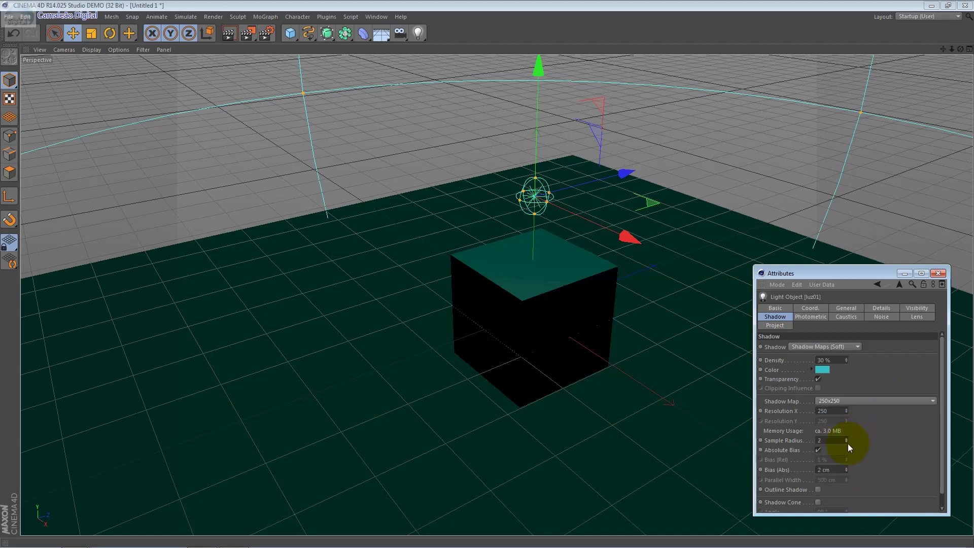
left_click(827, 441)
type("7")
left_click(942, 445)
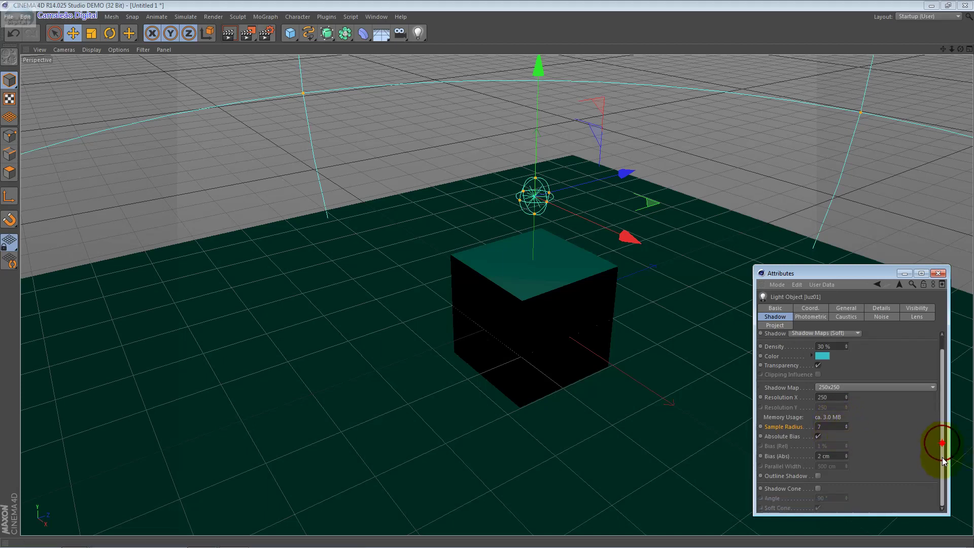
Step: Enable the shadow cone and enter 88 as its cone angle
left_click(818, 488)
double_click(830, 497)
type("88")
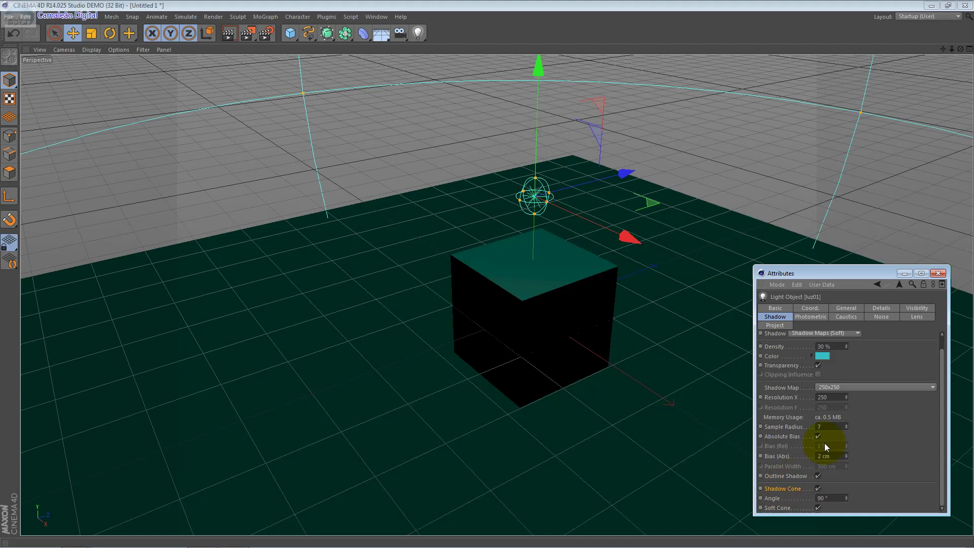
left_click(810, 309)
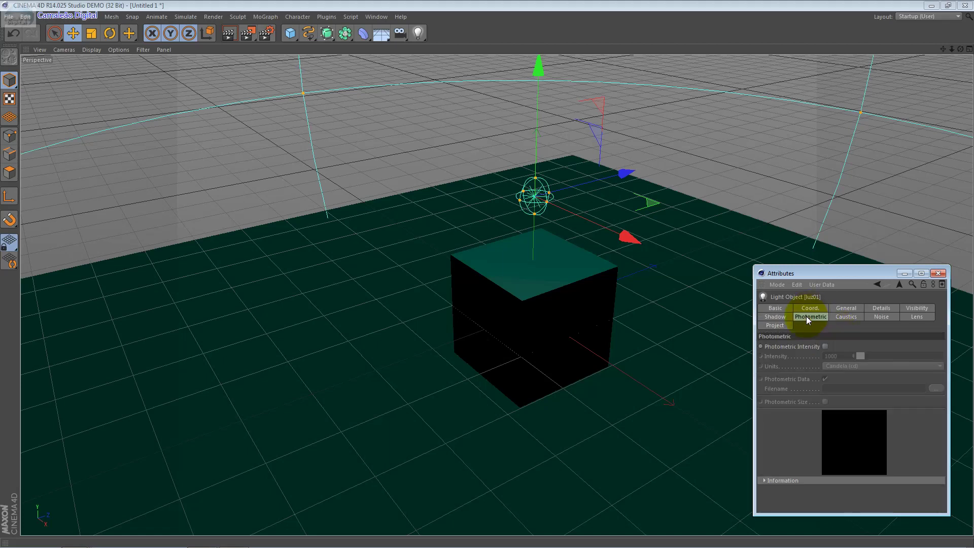
Step: Review the light's Photometric, Caustics, Noise, Lens and Project settings, return to Shadow, then deselect it
left_click(781, 317)
left_click(840, 315)
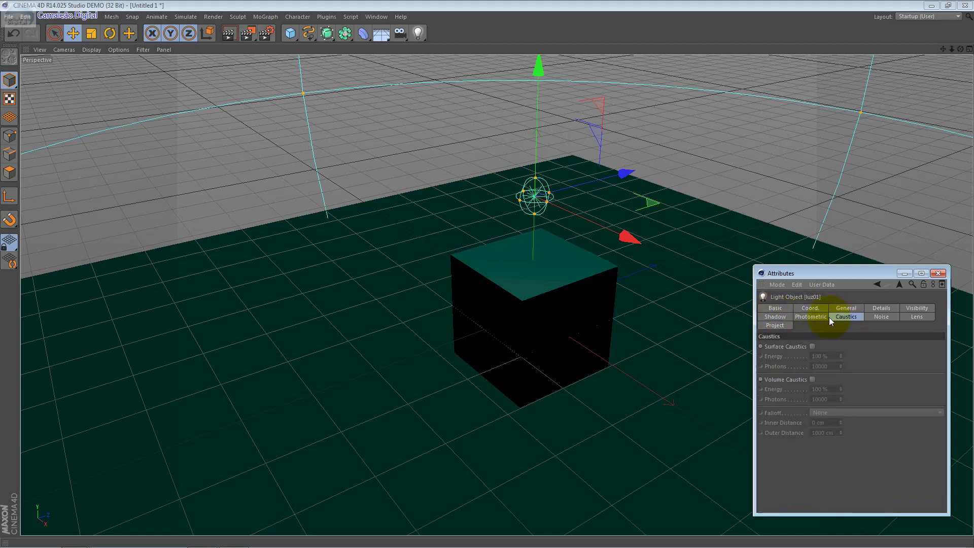
left_click(844, 317)
left_click(885, 318)
left_click(783, 326)
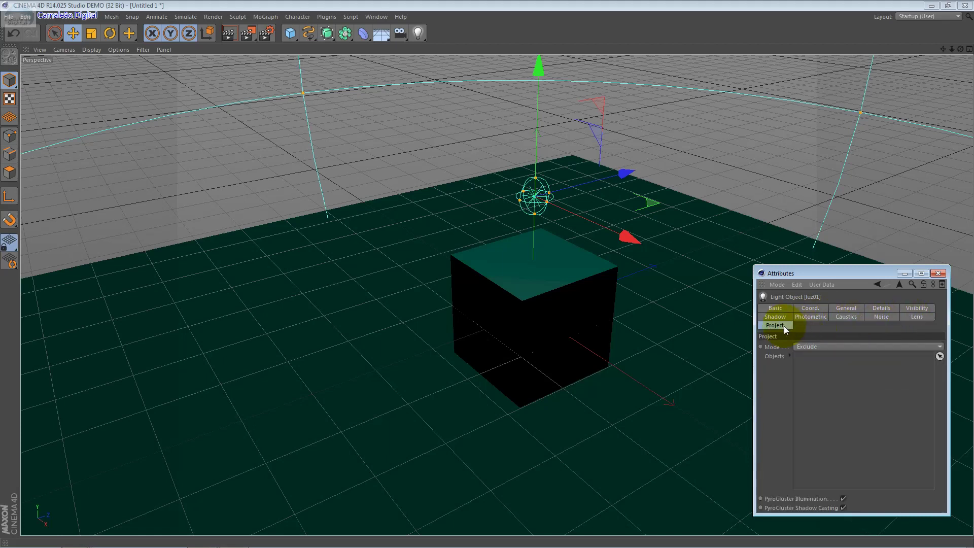
left_click(800, 320)
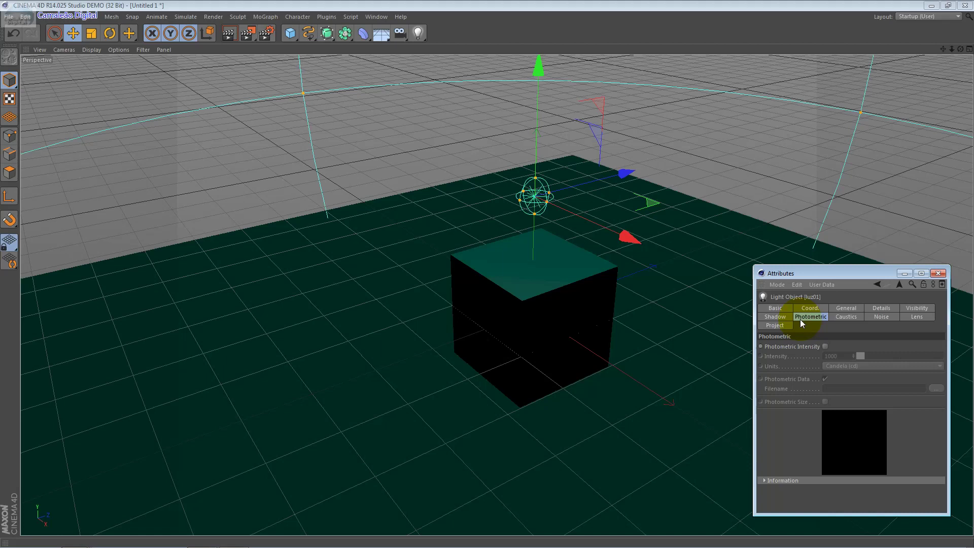
left_click(865, 319)
left_click(902, 318)
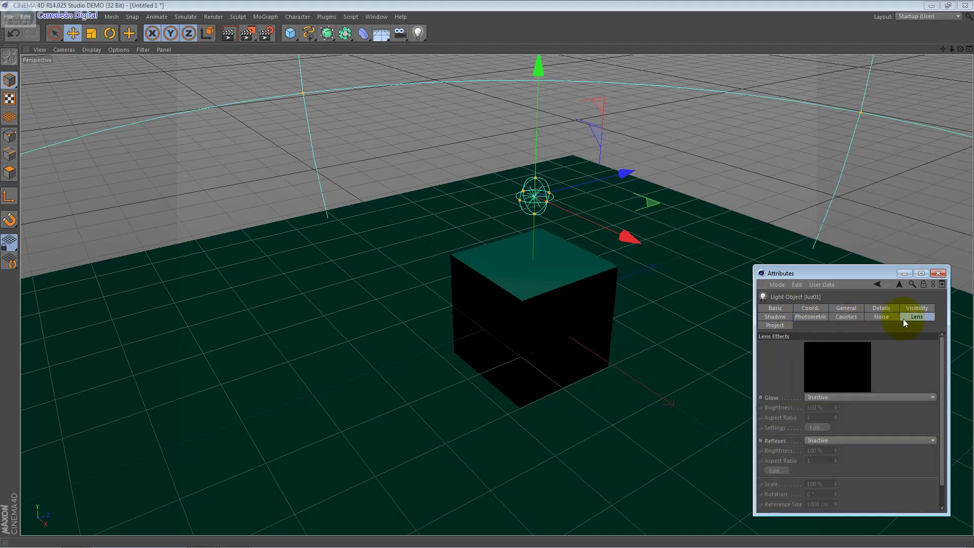
left_click(789, 324)
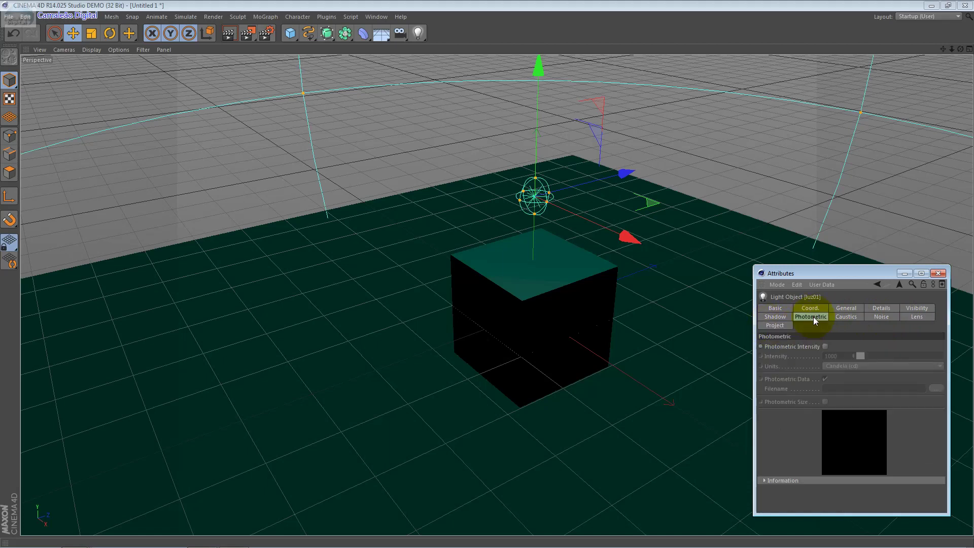
left_click(774, 319)
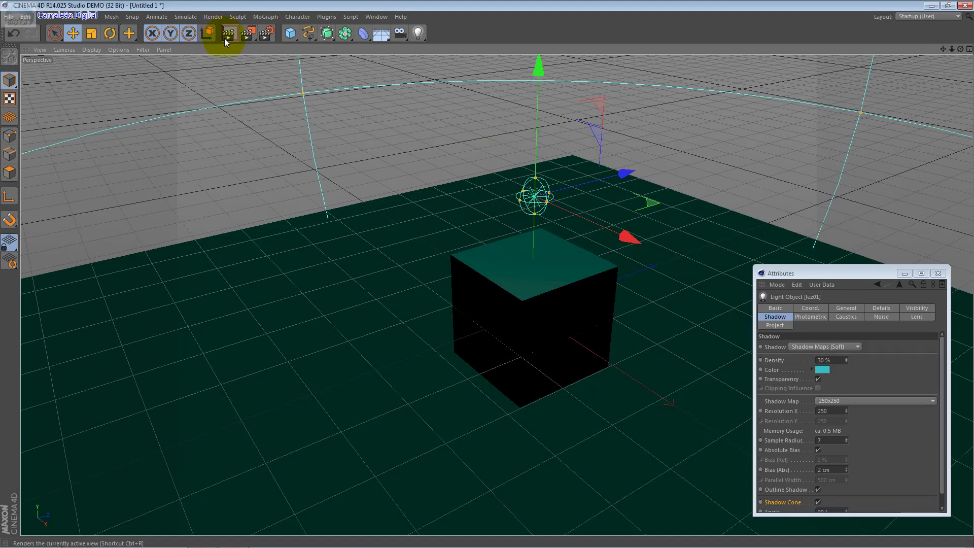
left_click(266, 87)
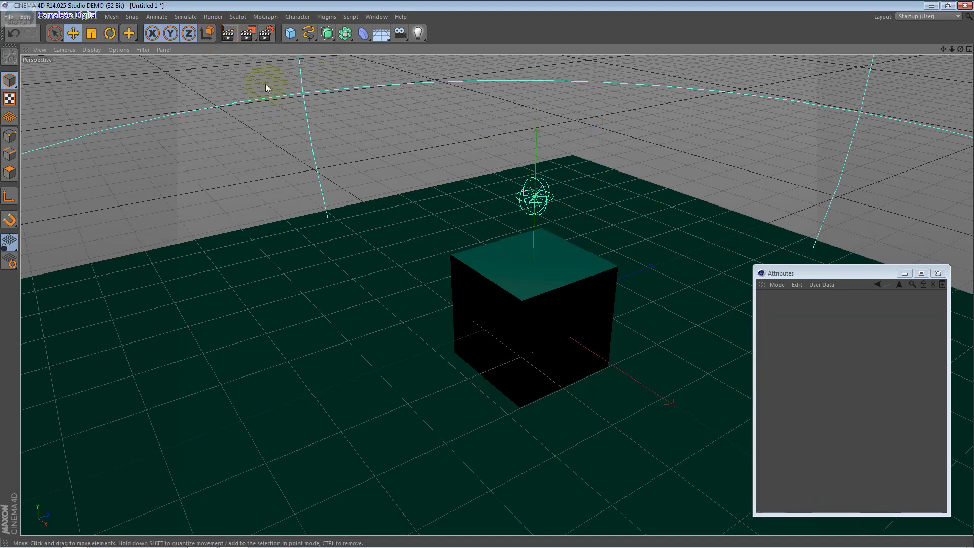
left_click(293, 34)
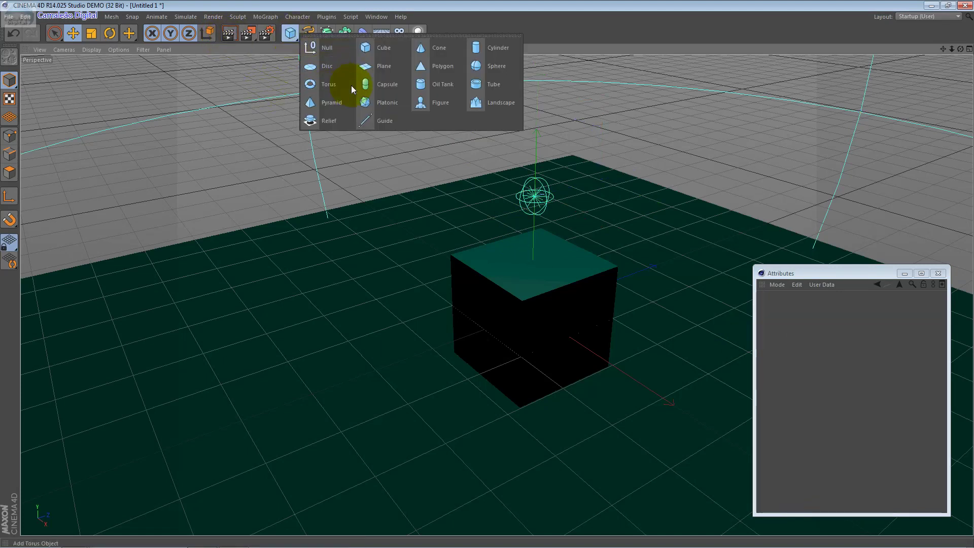
Step: Add a pyramid at the cube's lower left and a sphere at its back right, deleting an extra cube
left_click(333, 102)
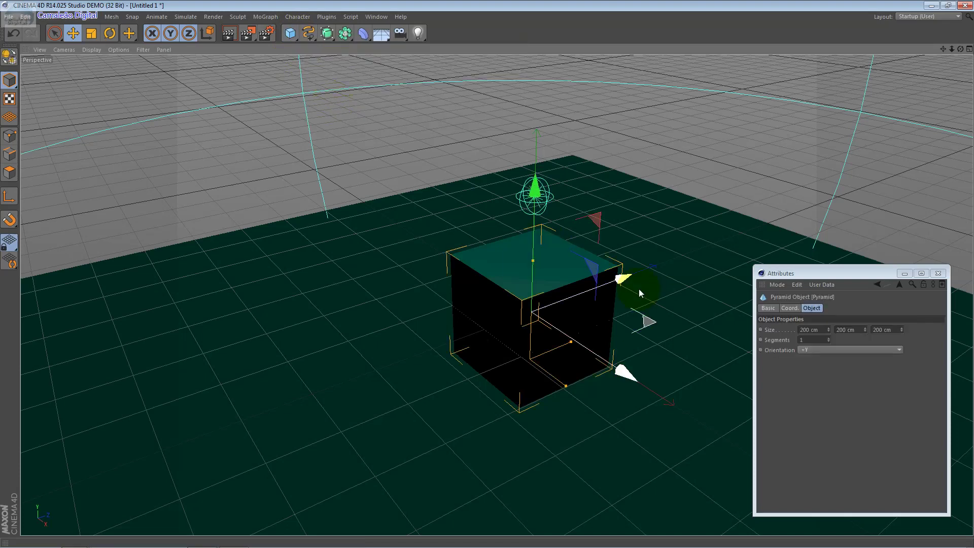
left_click_drag(625, 280, 428, 360)
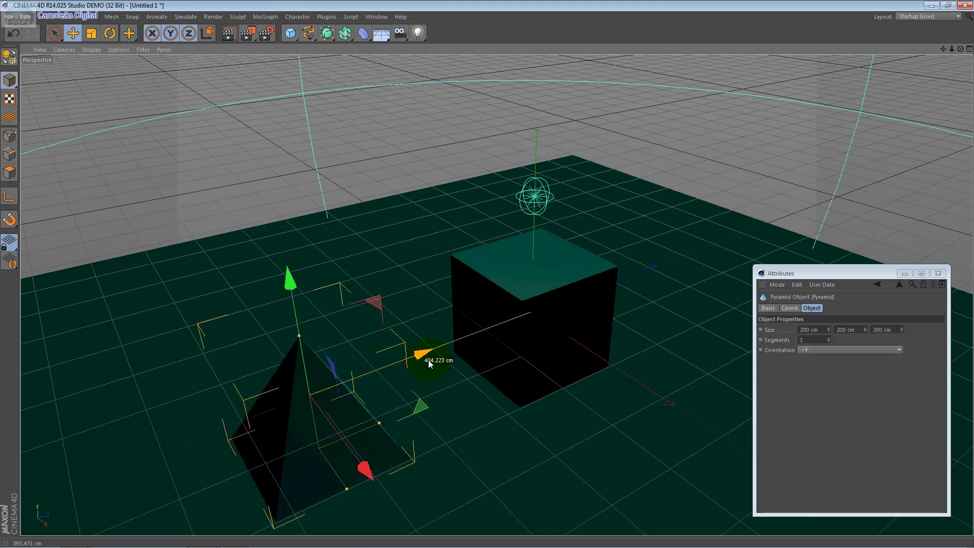
left_click(287, 40)
left_click_drag(615, 370, 766, 474)
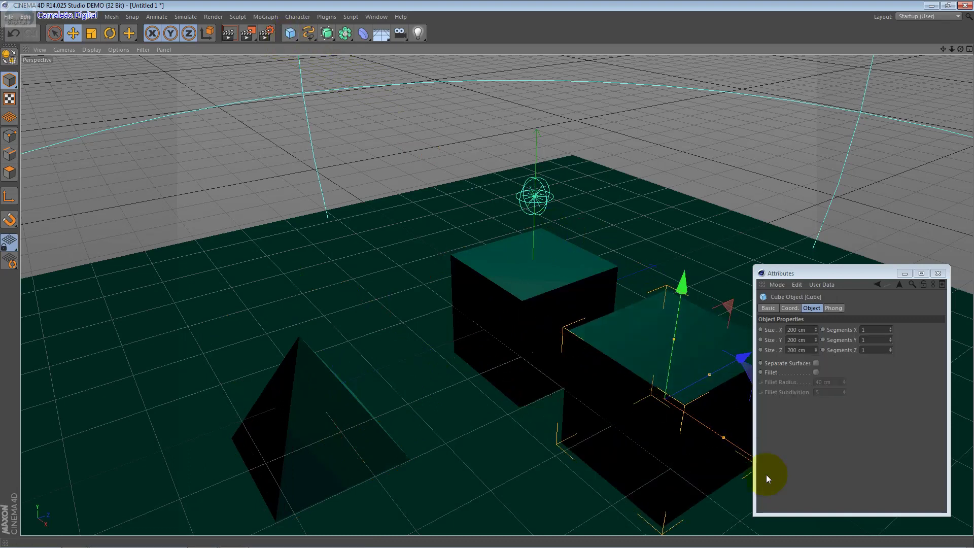
key("Delete")
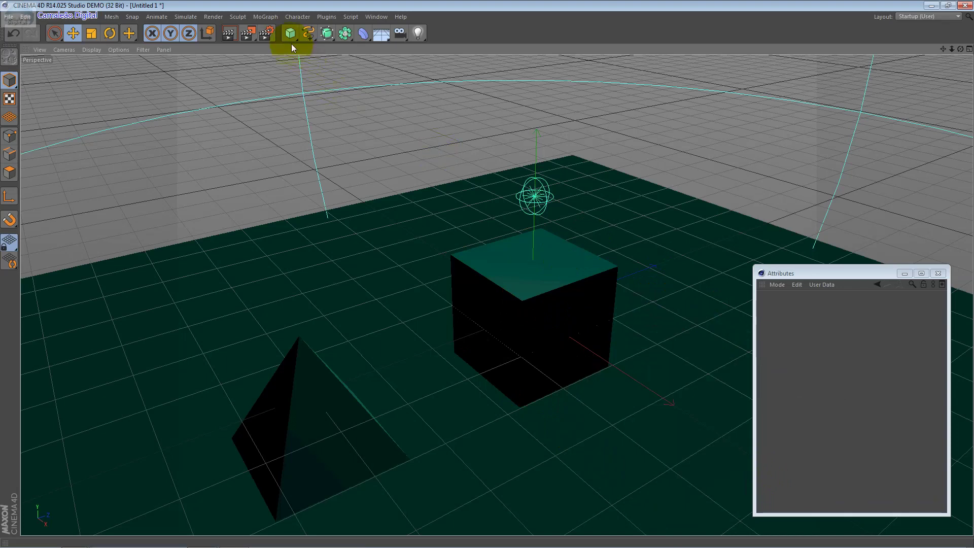
left_click(291, 34)
left_click(466, 69)
mouse_move(622, 282)
left_mouse_down()
mouse_move(780, 215)
mouse_move(771, 220)
left_mouse_up()
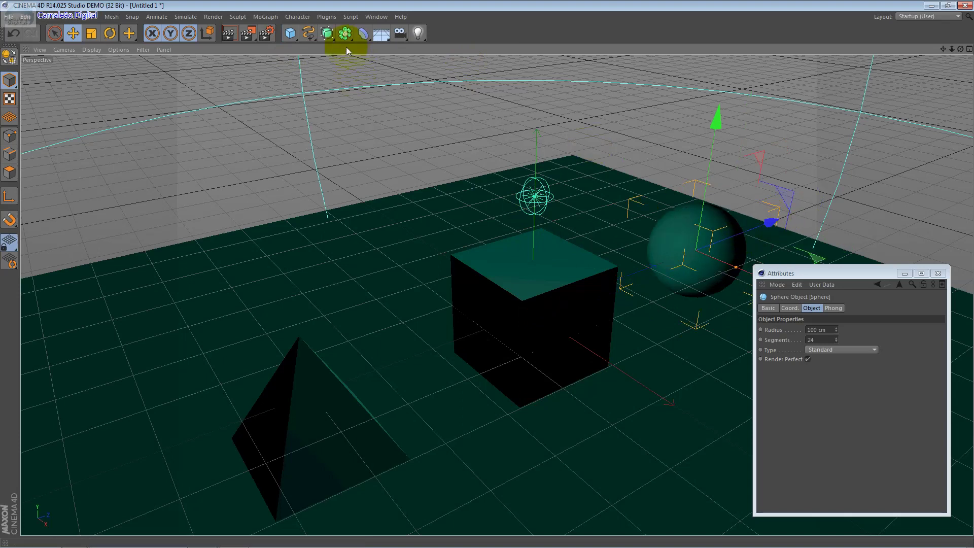
Step: Add a mannequin figure back-left of the cube, standing on the ground
left_click(292, 34)
left_click(415, 101)
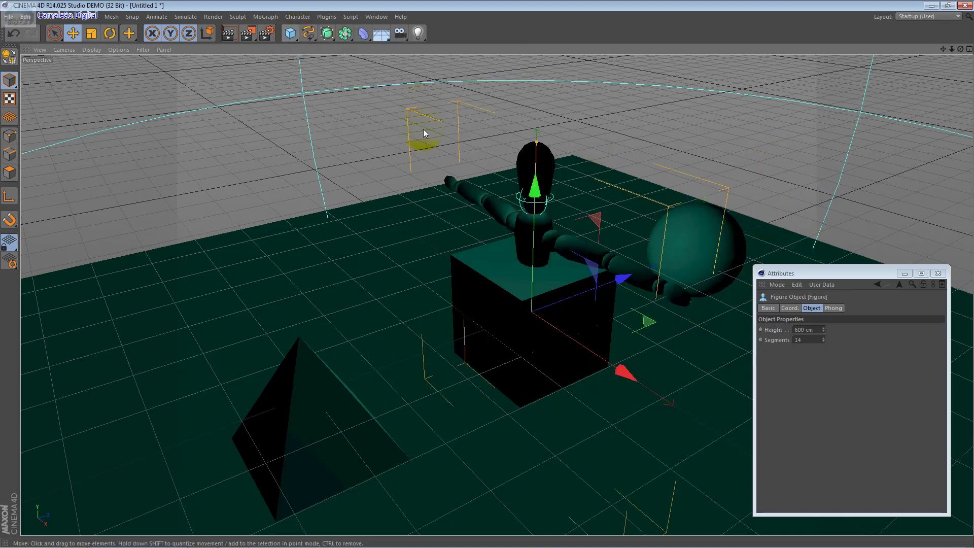
left_click_drag(625, 373, 461, 256)
left_click_drag(406, 115, 414, 26)
left_click_drag(406, 152, 404, 140)
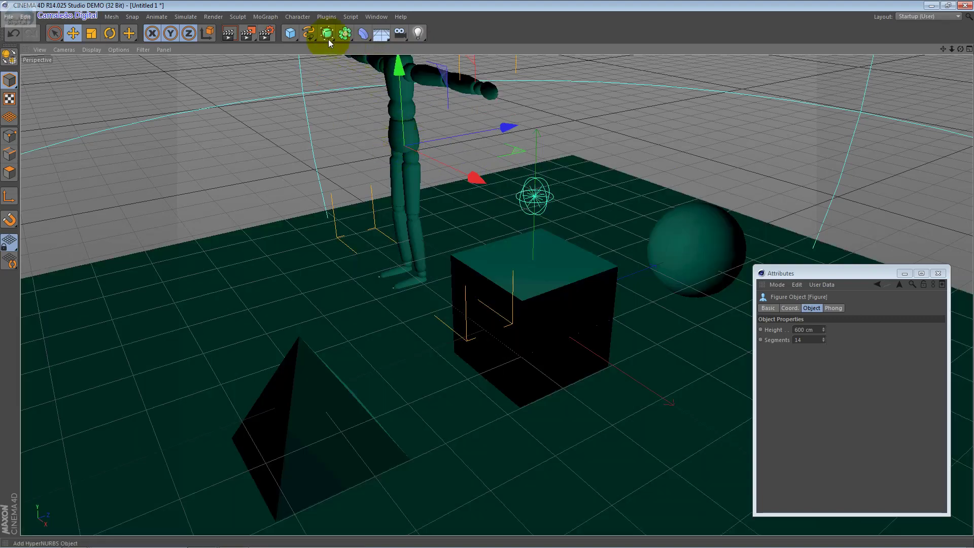
Step: Add an icosahedron at the cube's lower right and render a preview
left_click(291, 35)
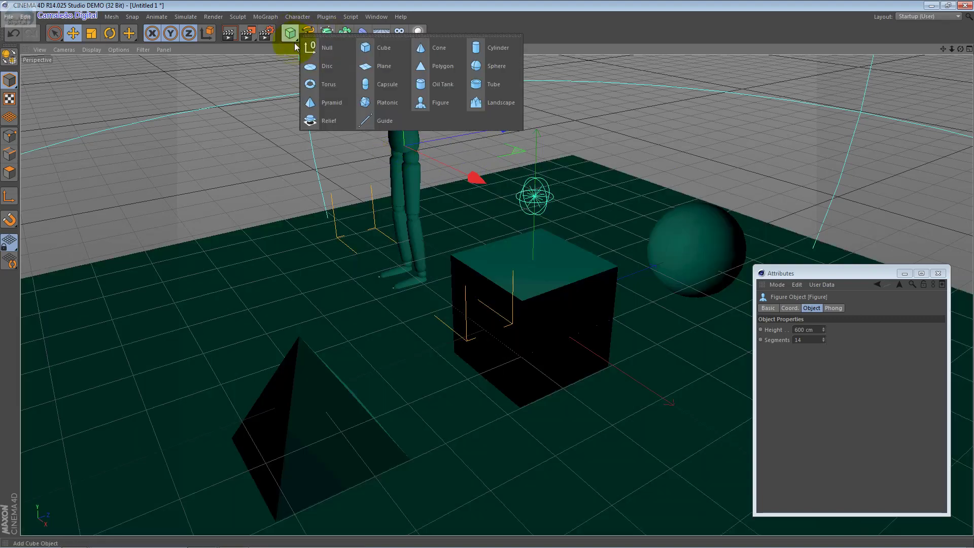
left_click(367, 97)
left_click_drag(628, 374, 832, 515)
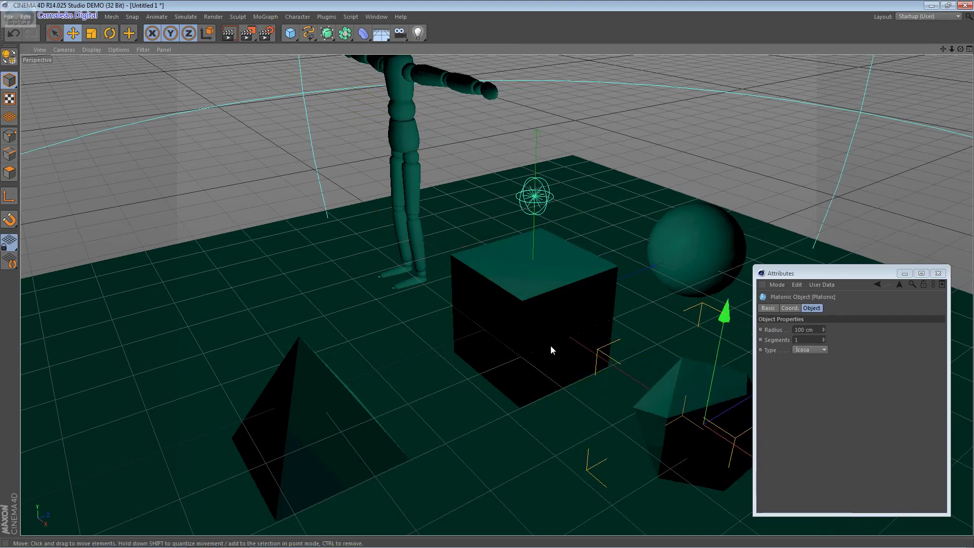
left_click(223, 35)
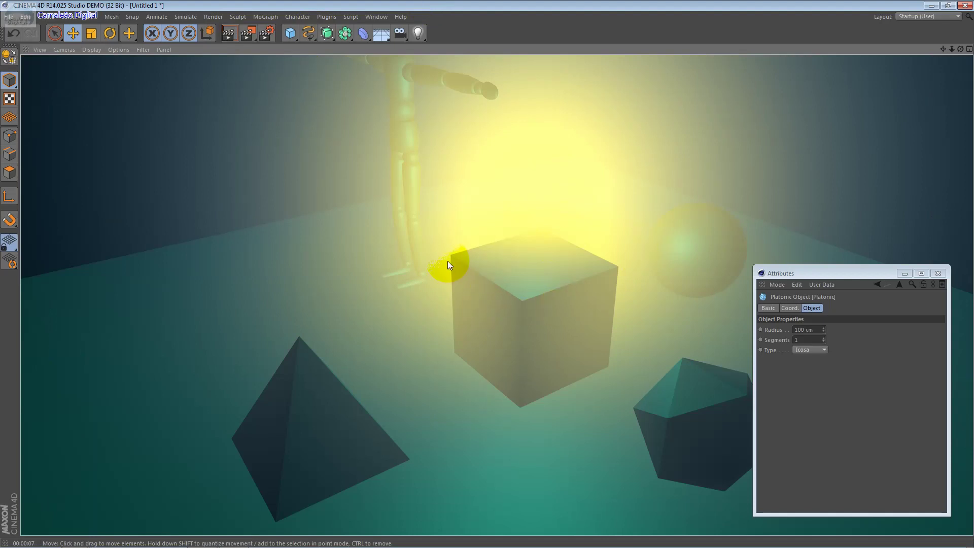
Step: Click the floor plane to clear the render and show its Plane Object attributes
left_click(447, 260)
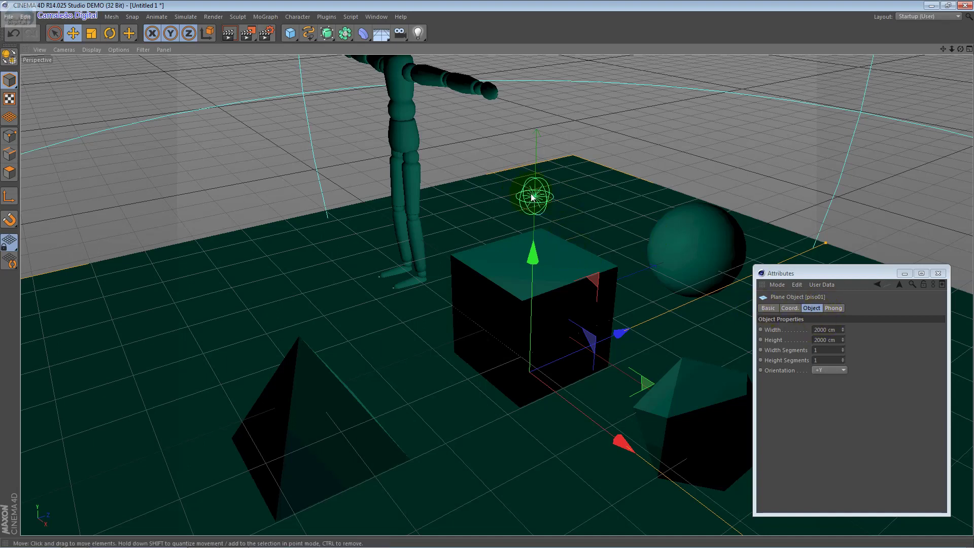
Step: Select the light, drag its shadow cone wider, and check its General intensity value
left_click(532, 198)
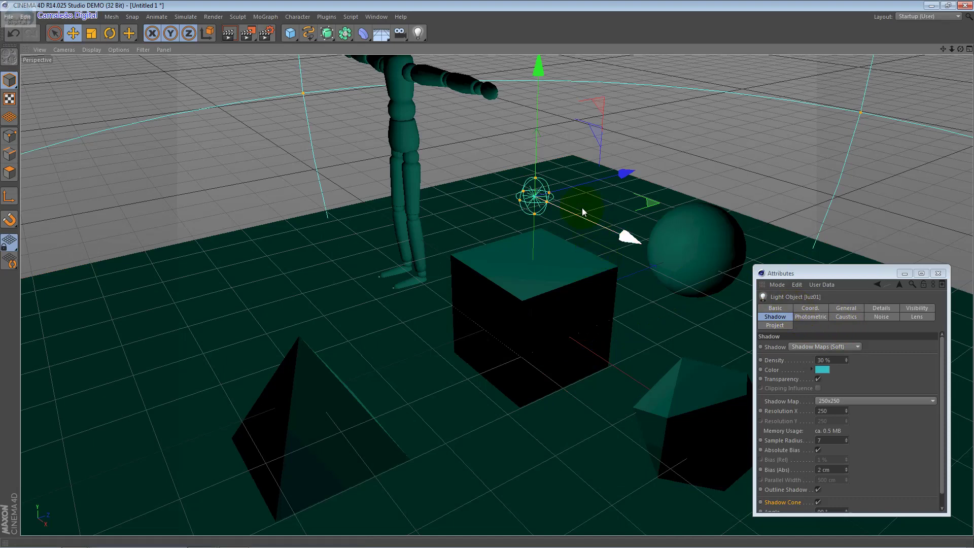
mouse_move(303, 92)
left_mouse_down()
mouse_move(401, 190)
mouse_move(391, 118)
mouse_move(400, 160)
left_mouse_up()
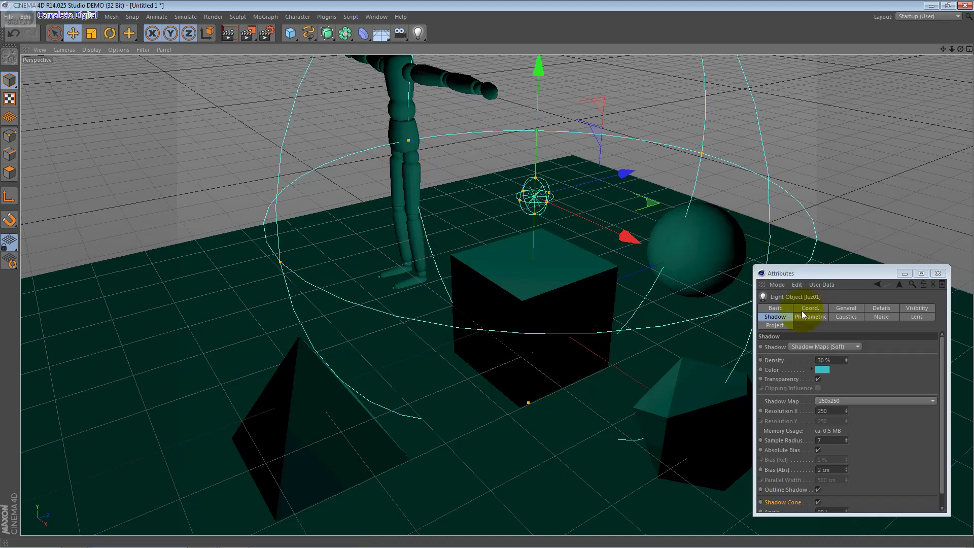
left_click(836, 309)
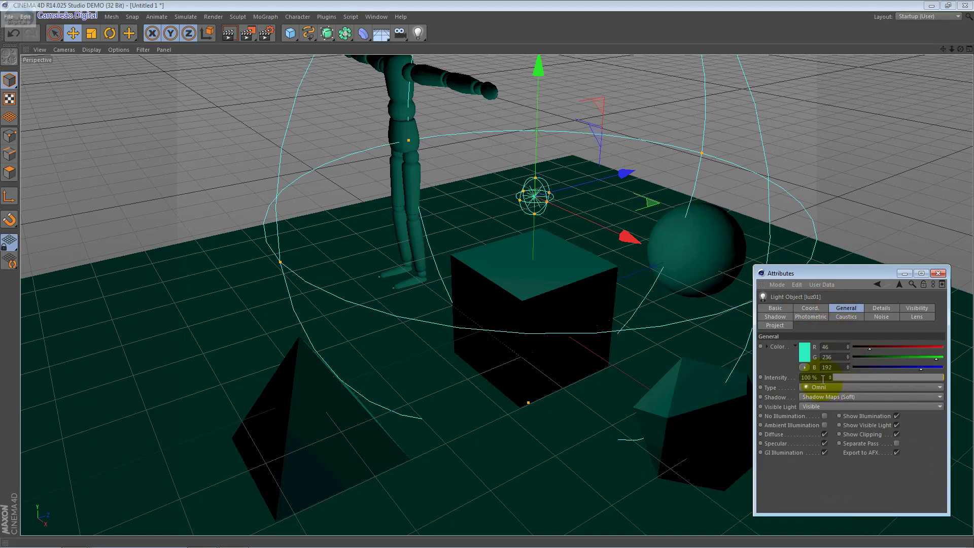
left_click(823, 379)
Step: Review the Details and Visibility falloff settings, then drag the light higher on Y
left_click(872, 307)
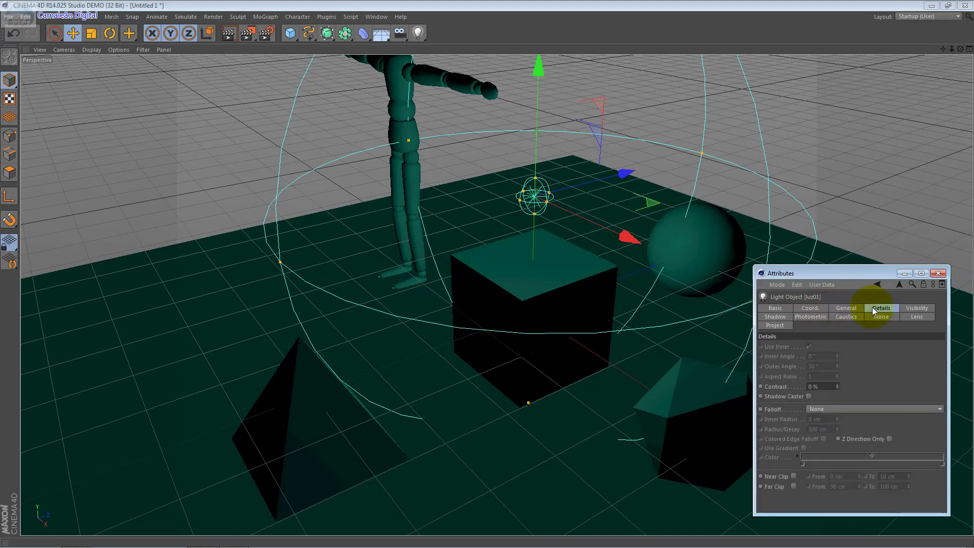
left_click(918, 310)
double_click(828, 356)
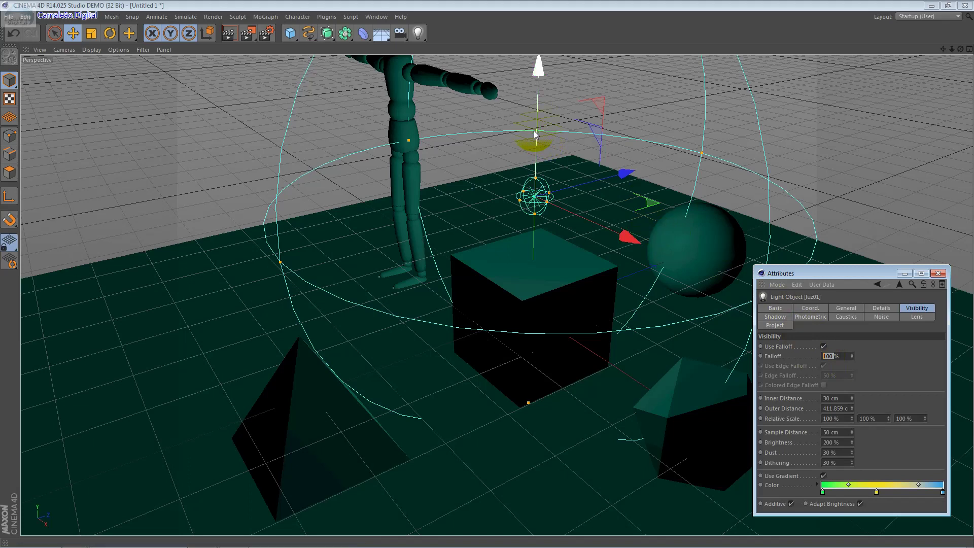
left_click_drag(534, 134, 539, 55)
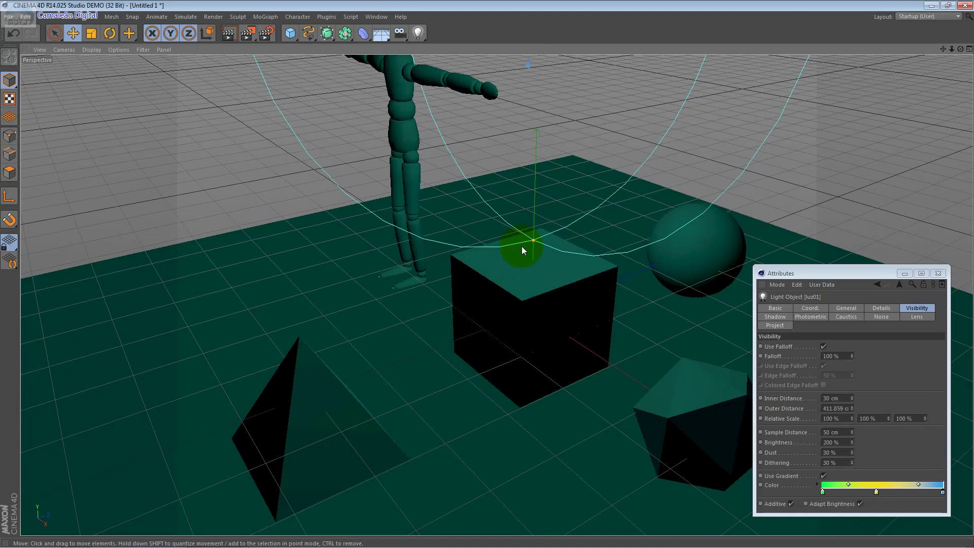
key("9")
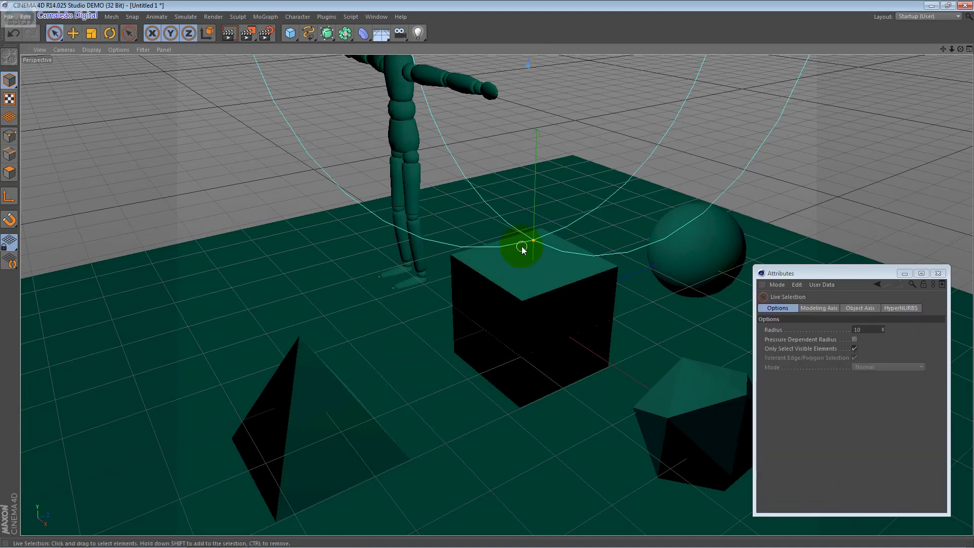
Step: In the four-view Front view, zoom out and lift the light to about 200 cm on Y
left_click(967, 51)
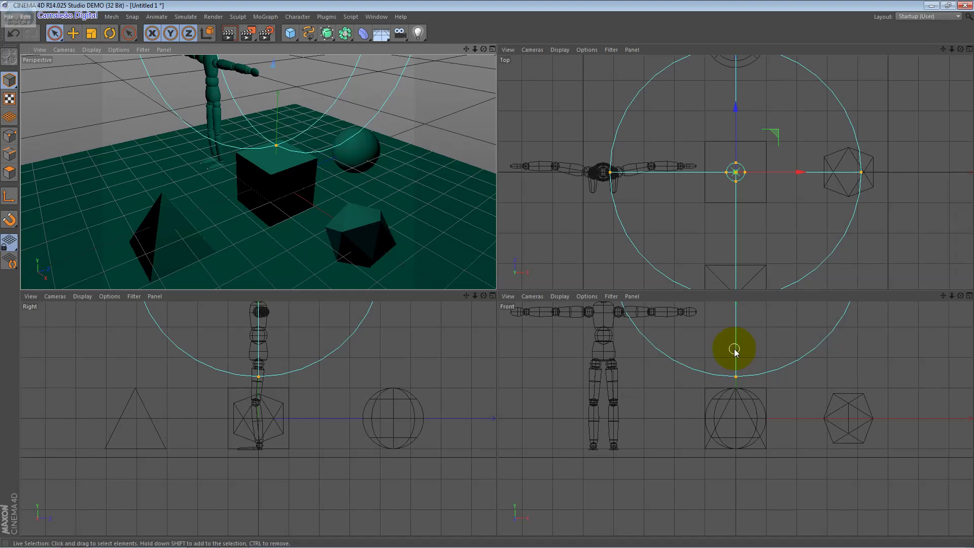
left_click(734, 350)
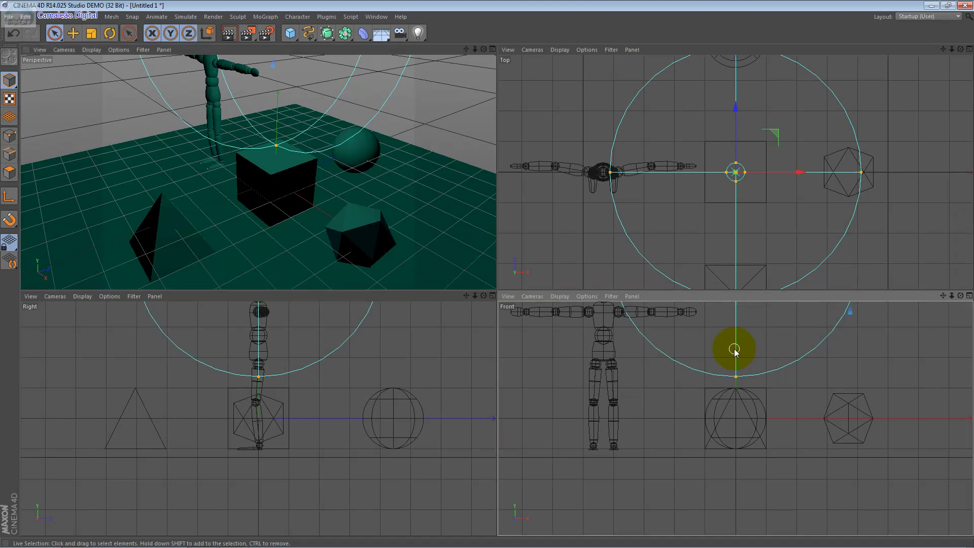
left_click_drag(733, 350, 734, 350, "alt")
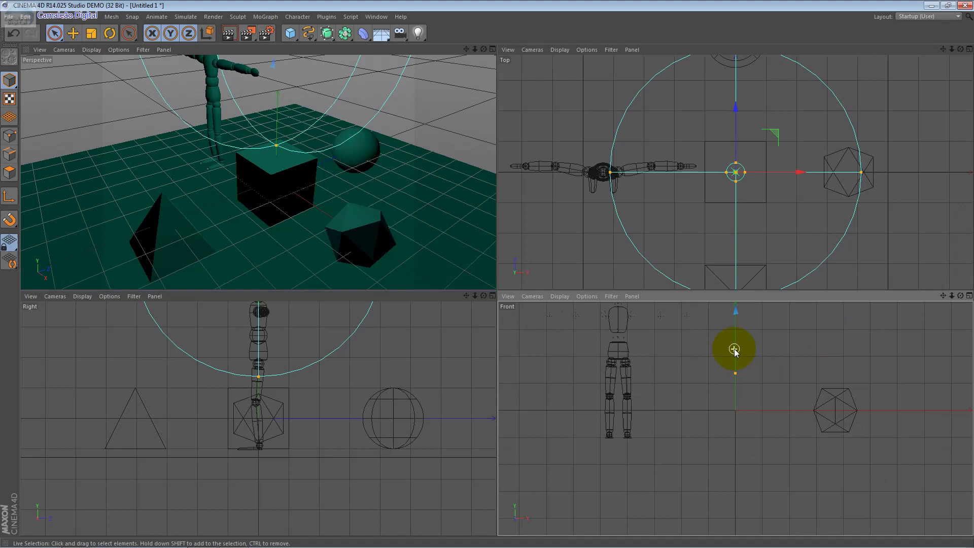
key("ctrl+shift+z")
key("ctrl+shift+z")
key("ctrl+shift+z")
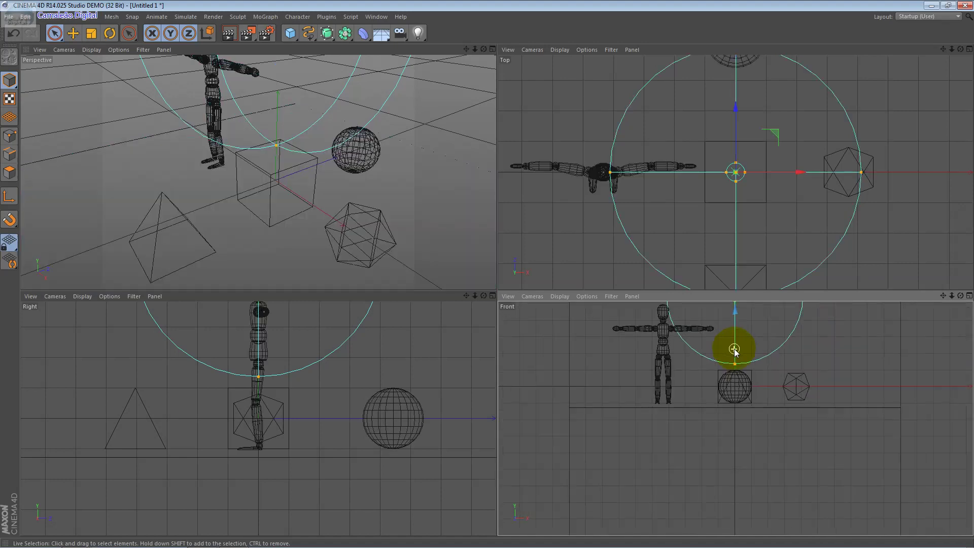
scroll(735, 351, "down", 5)
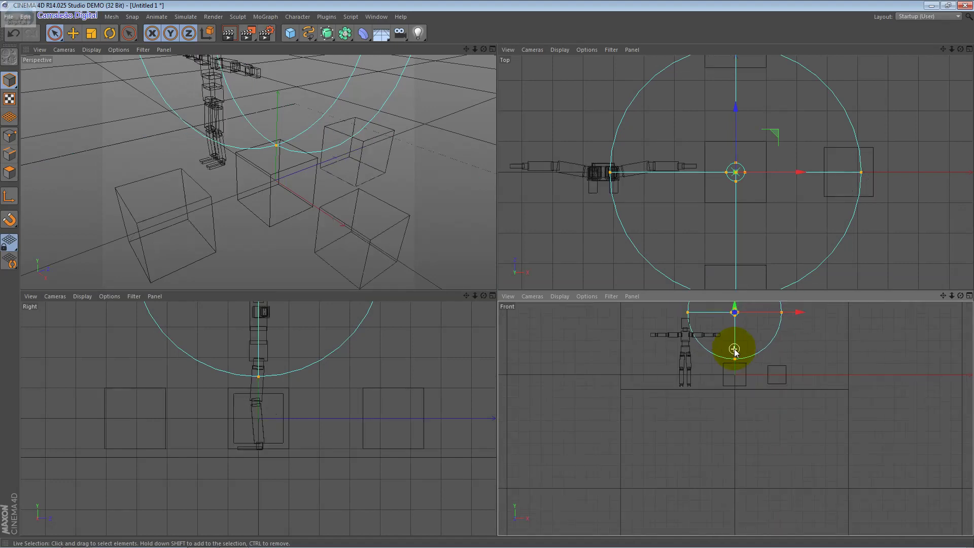
key("n")
key("a")
mouse_move(734, 316)
left_mouse_down()
mouse_move(734, 298)
mouse_move(670, 278)
left_mouse_up()
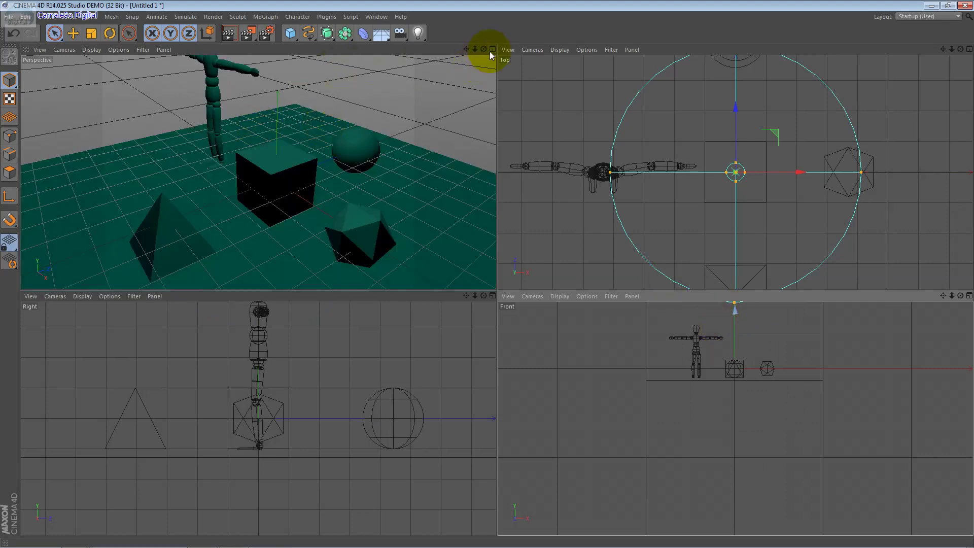
left_click(492, 49)
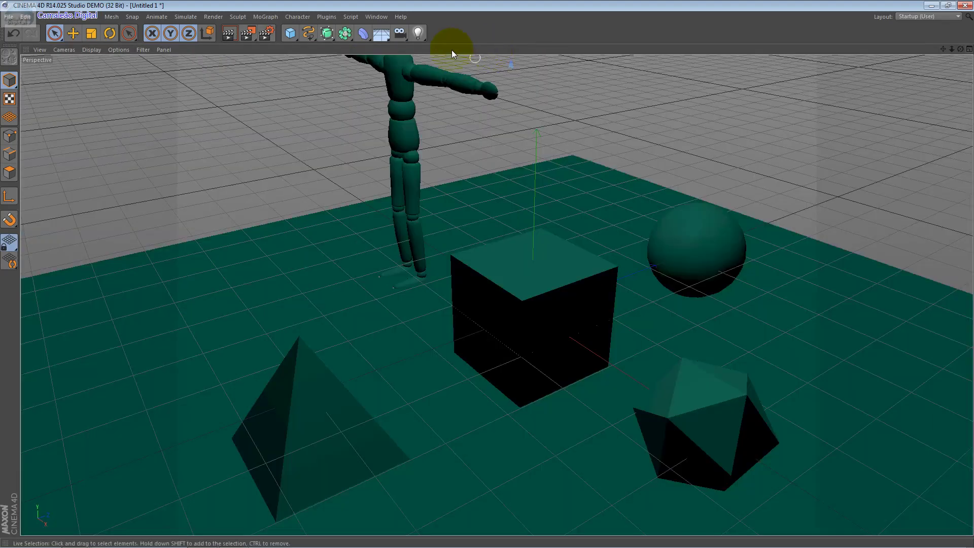
Step: Uncheck the light's Shadow Cone and re-render to inspect the soft shadows
left_click(233, 37)
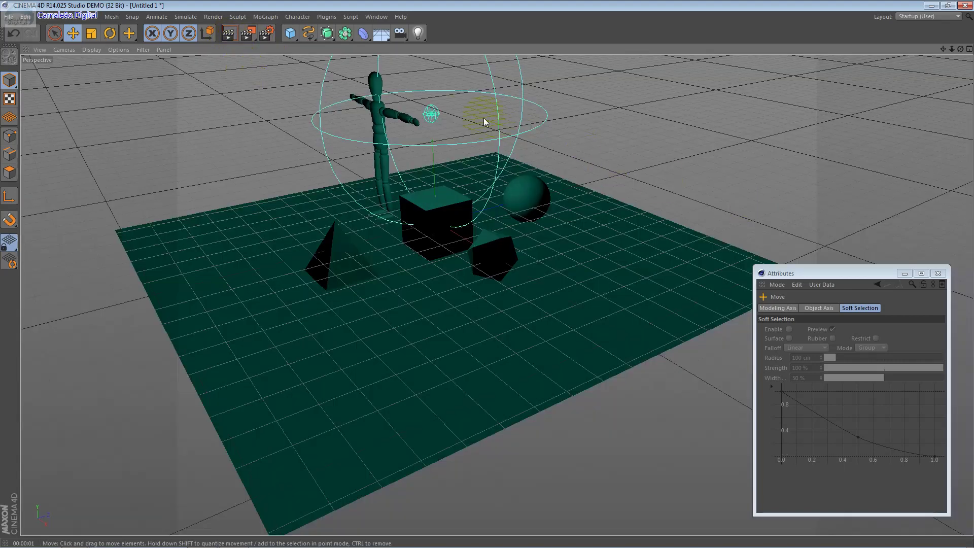
left_click(434, 118)
left_click(434, 114)
left_click(423, 114)
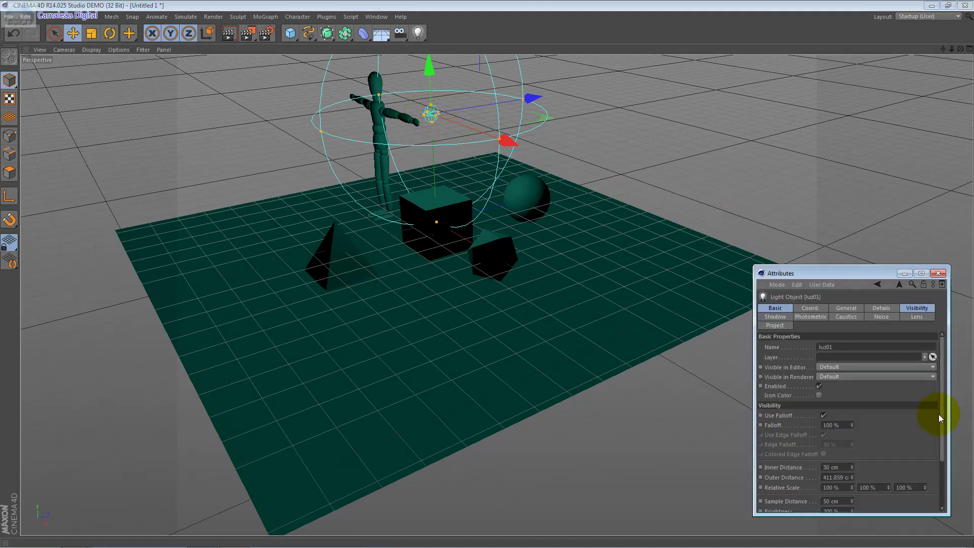
left_click(781, 317)
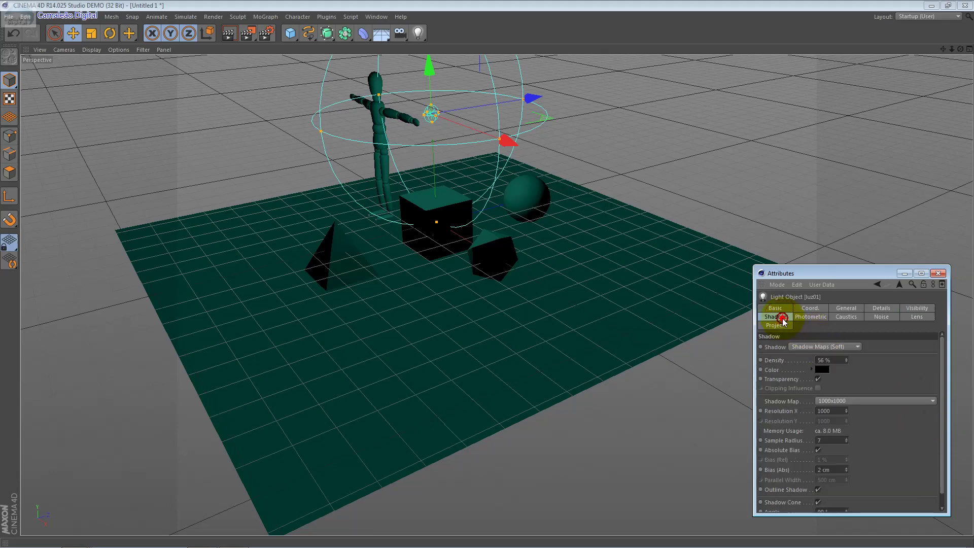
left_click_drag(942, 415, 941, 468)
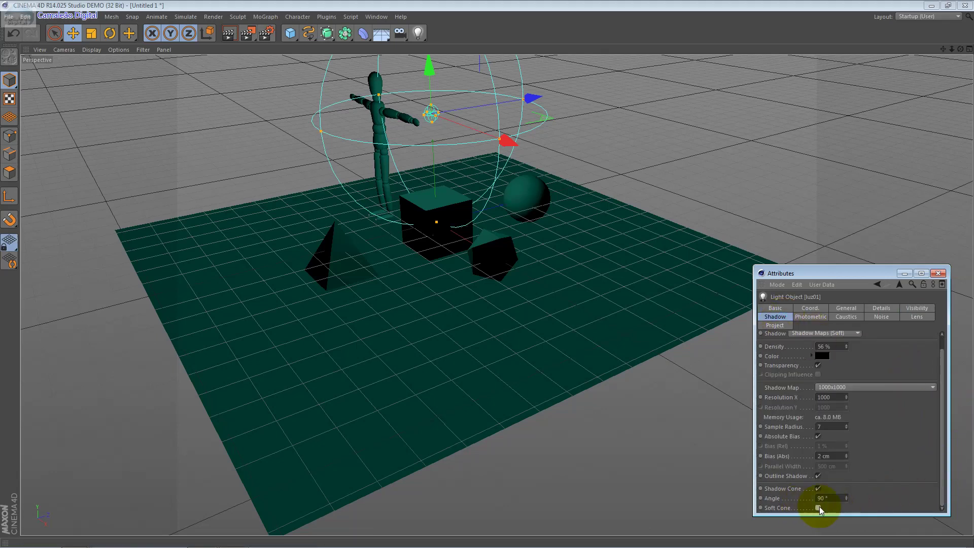
left_click(817, 488)
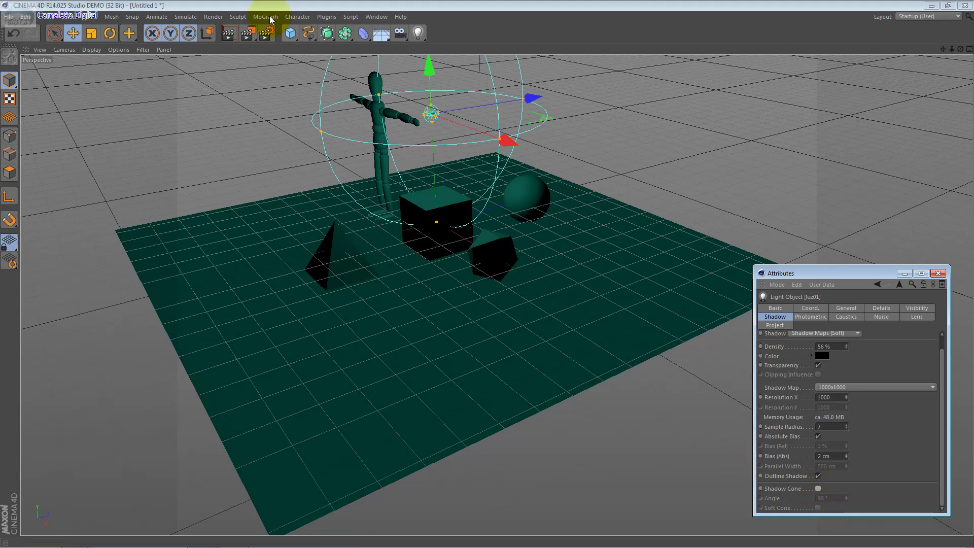
left_click(237, 39)
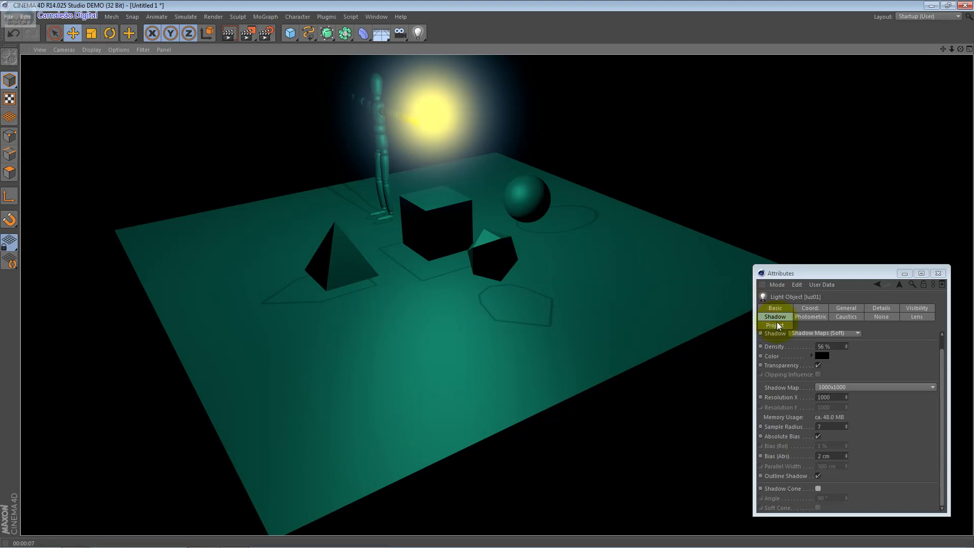
Step: In the Shadow tab, choose a 500x500 shadow map and uncheck Outline Shadow
left_click(906, 387)
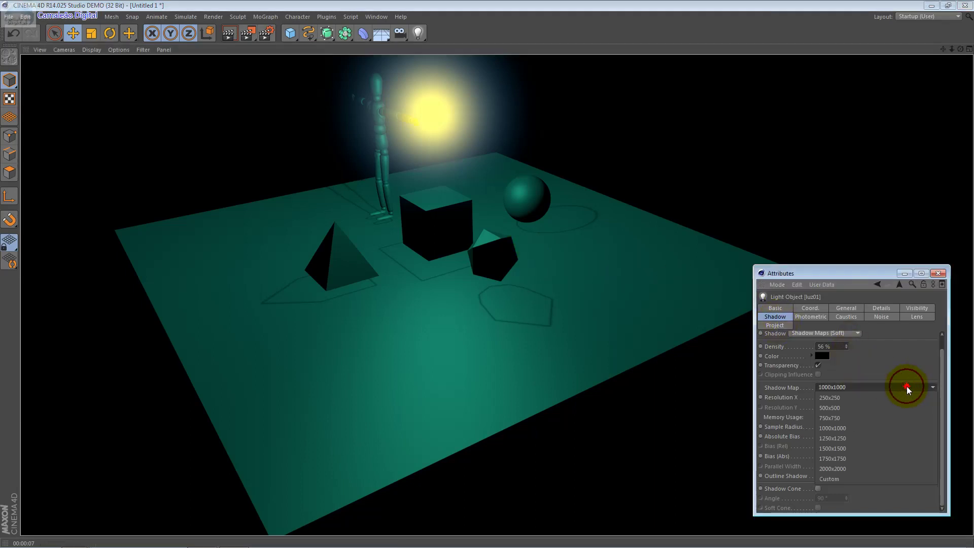
left_click(845, 407)
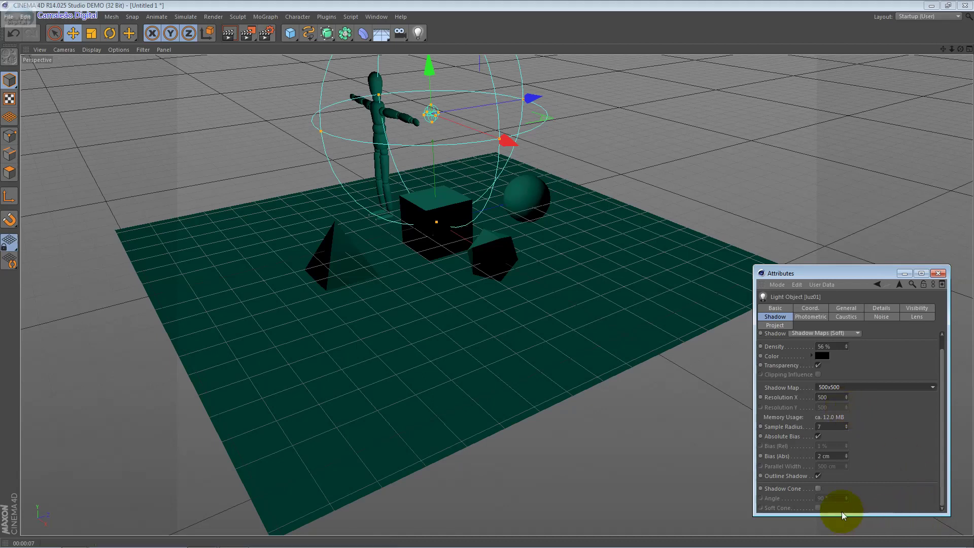
left_click(815, 477)
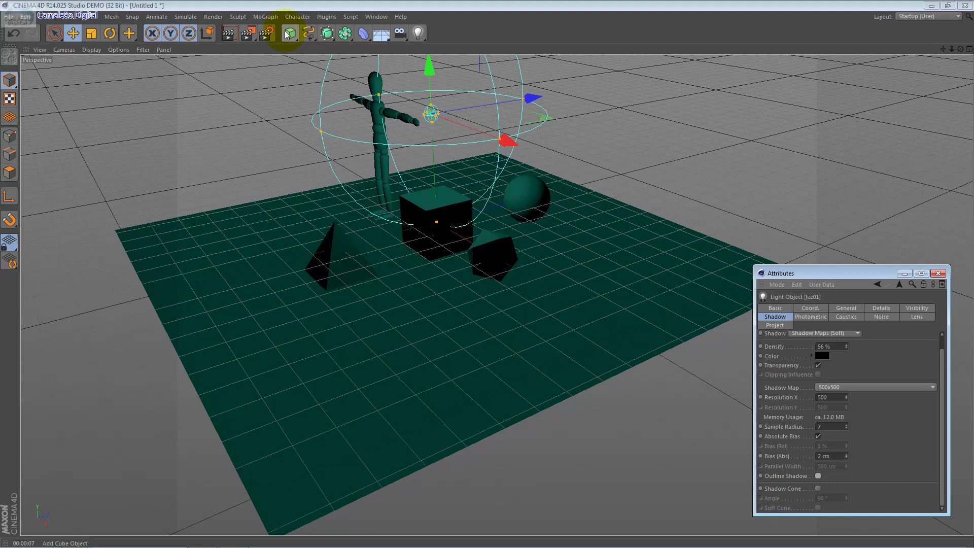
Step: Add a cube at the origin, render a lighting preview, then select the floor plane
left_click(287, 35)
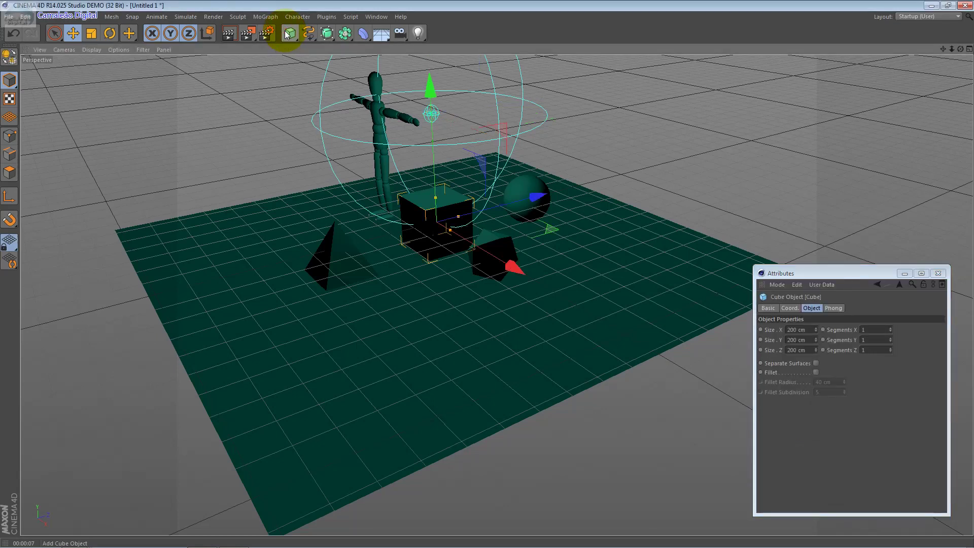
left_click(230, 34)
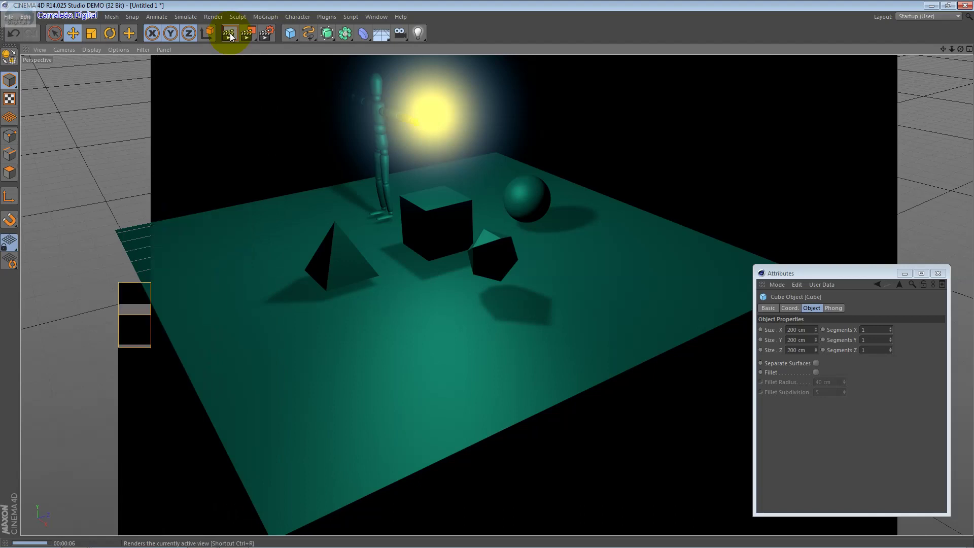
left_click(349, 281)
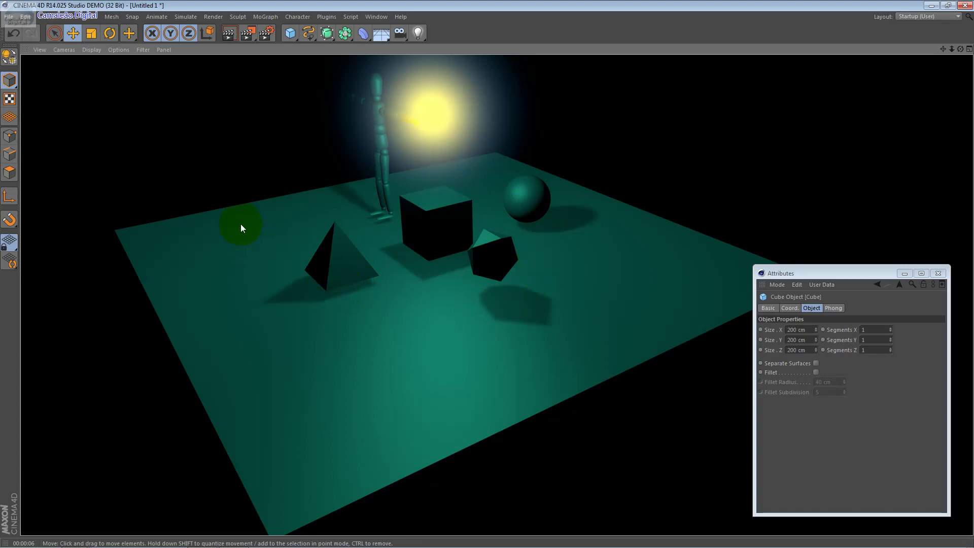
left_click(423, 302)
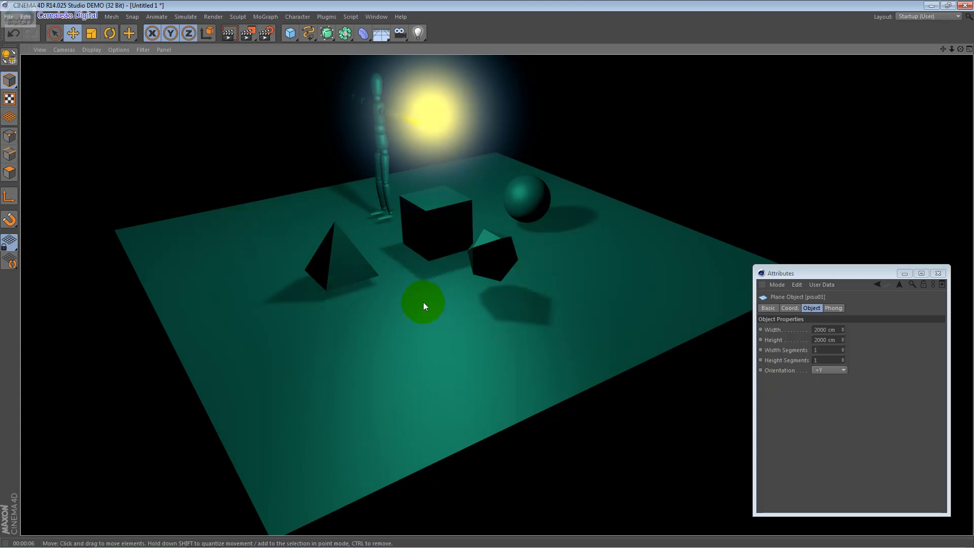